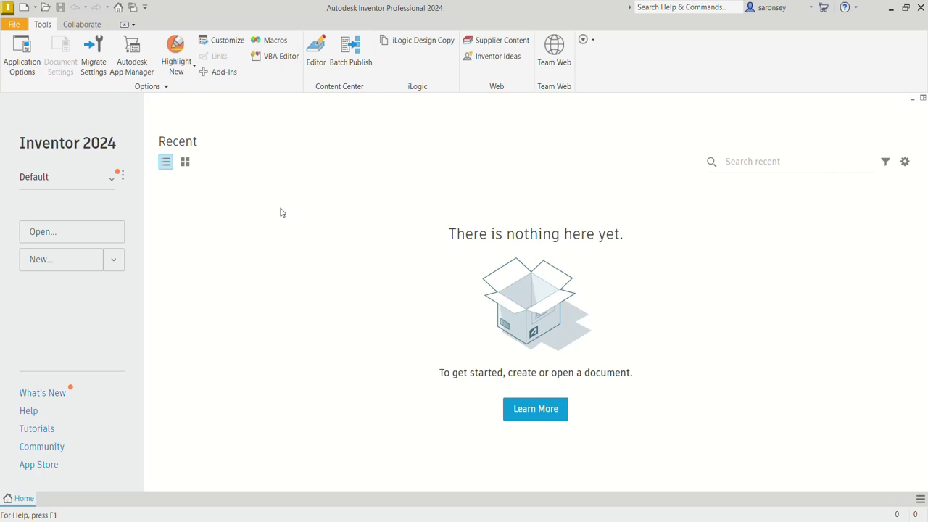
Step: Create a new part from the metric Standard (mm).ipt template and start a sketch on the horizontal XZ plane
click(24, 9)
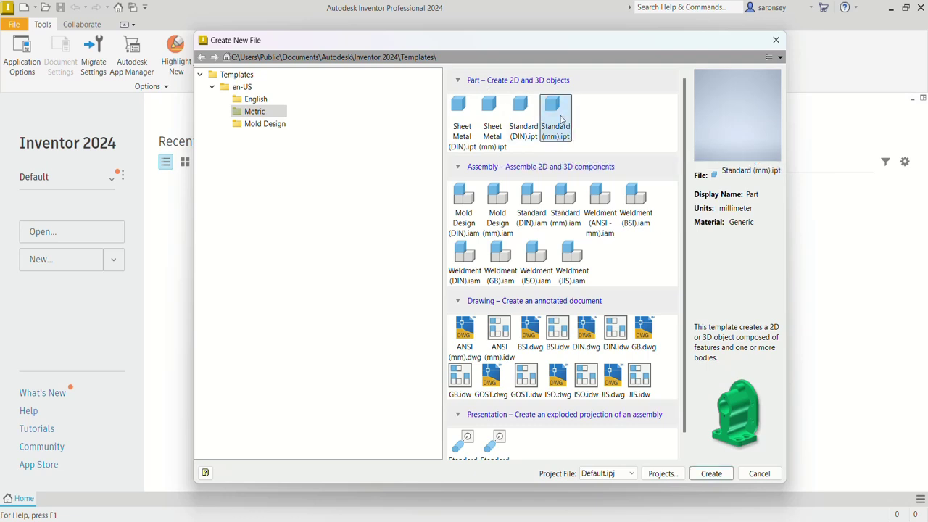
click(710, 475)
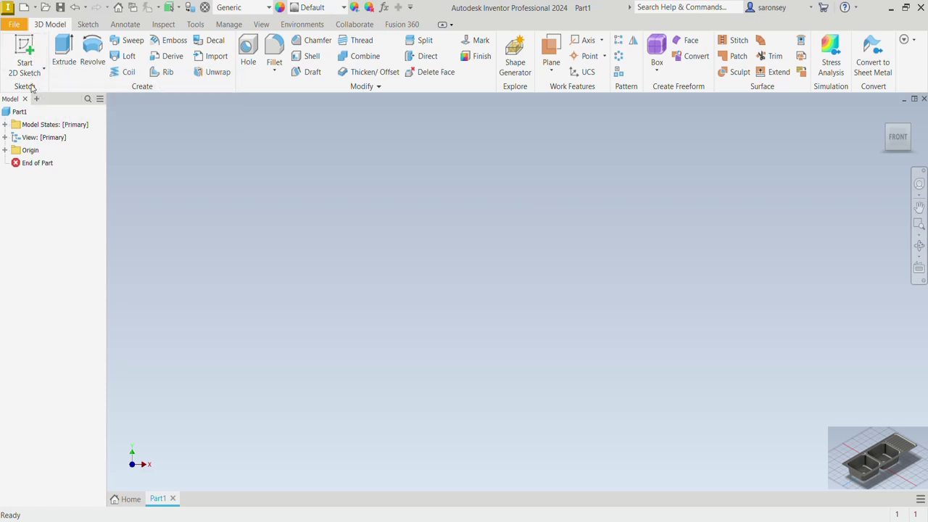
click(20, 48)
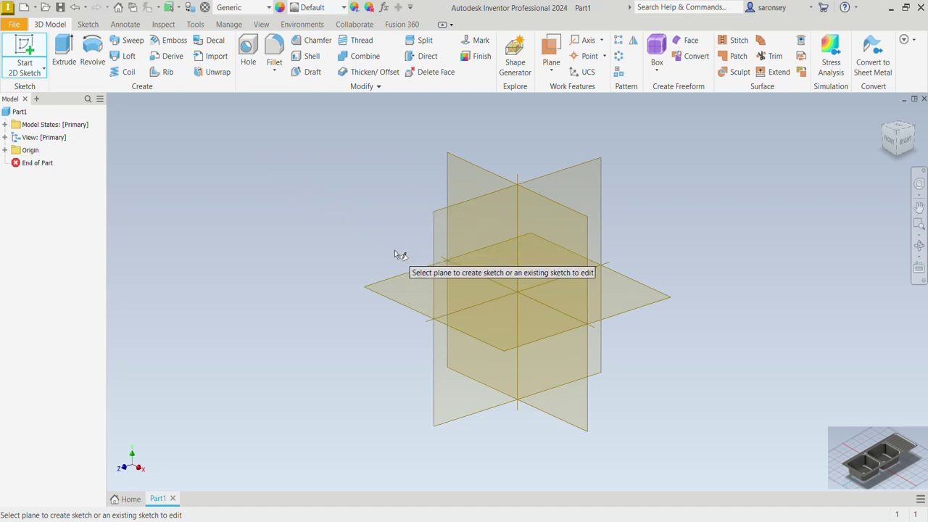
click(396, 286)
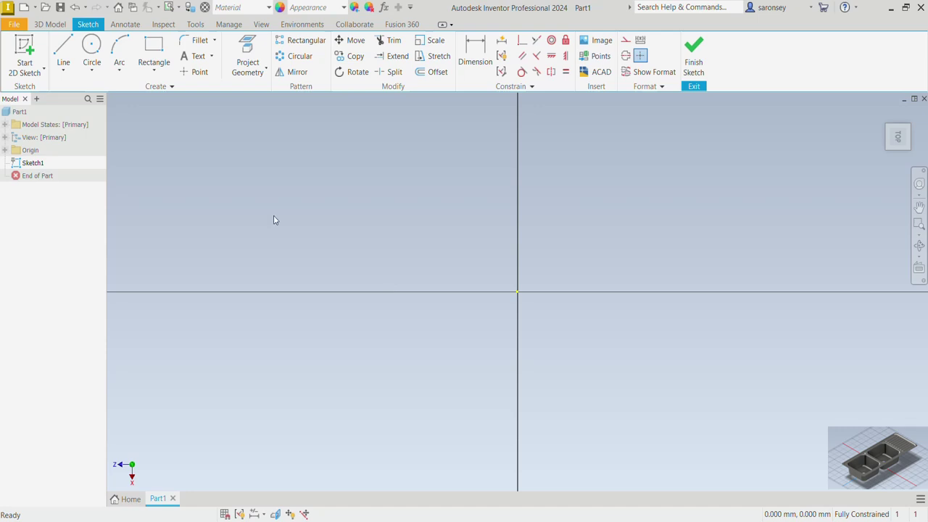
Step: Sketch a two-point center rectangle about 33.5 mm long, centred on the origin
click(161, 74)
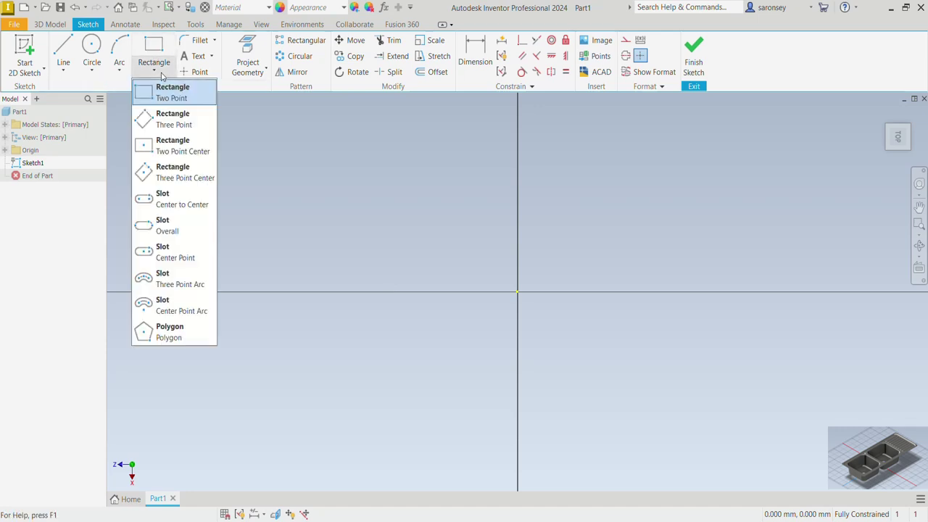
click(180, 152)
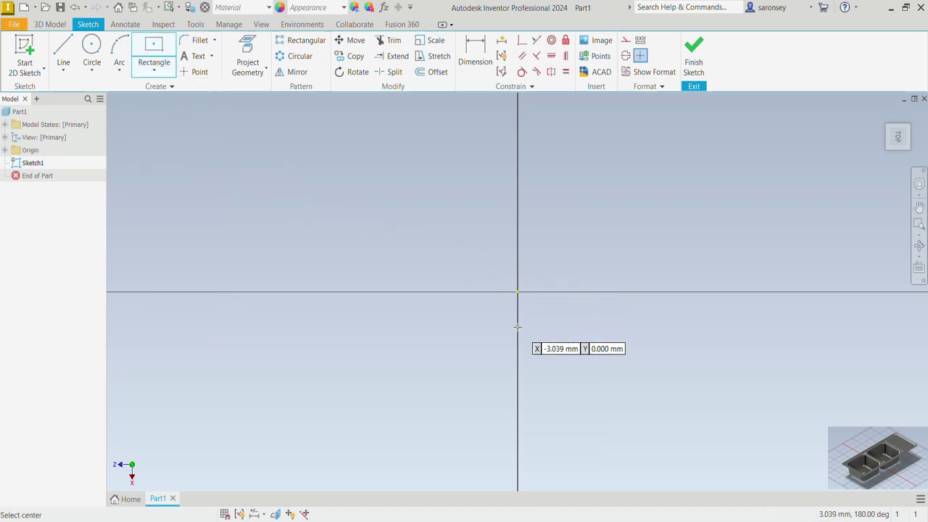
click(516, 291)
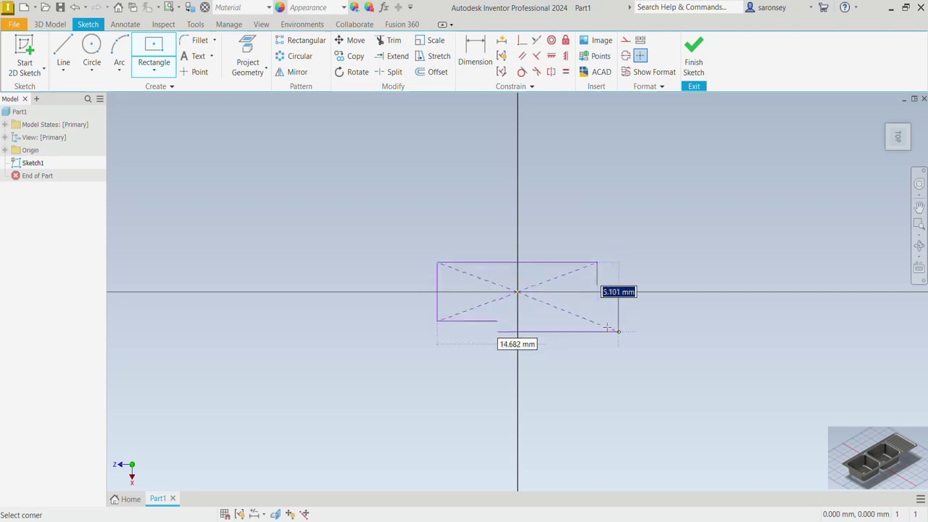
click(700, 388)
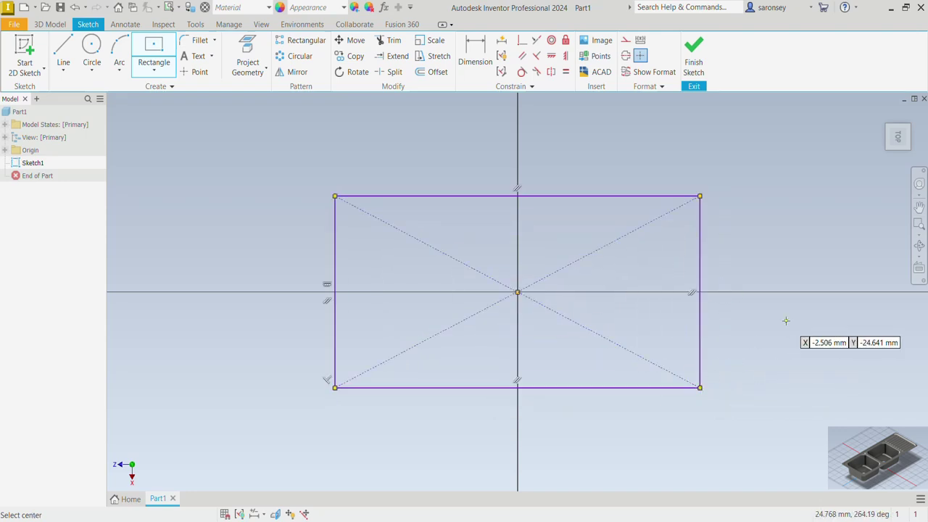
key(Escape)
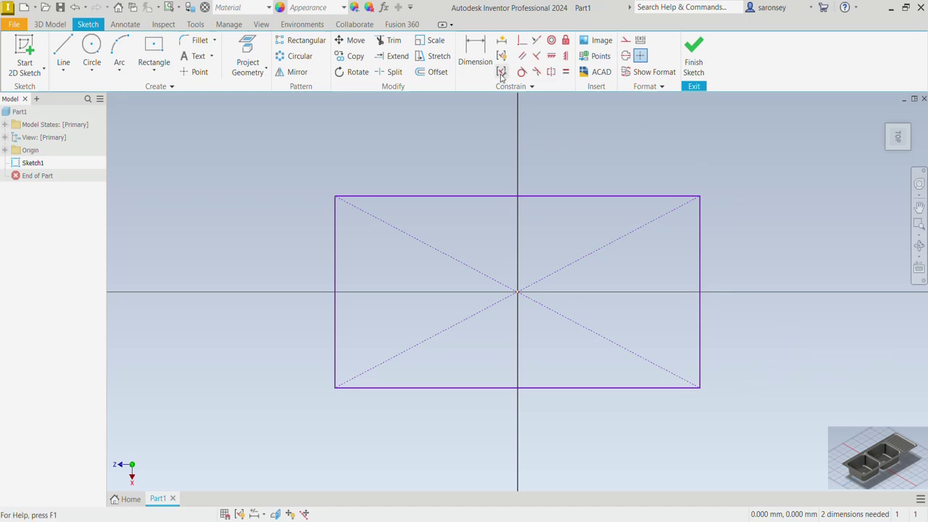
Step: Dimension the rectangle's long upper edge at 1200 mm
click(475, 56)
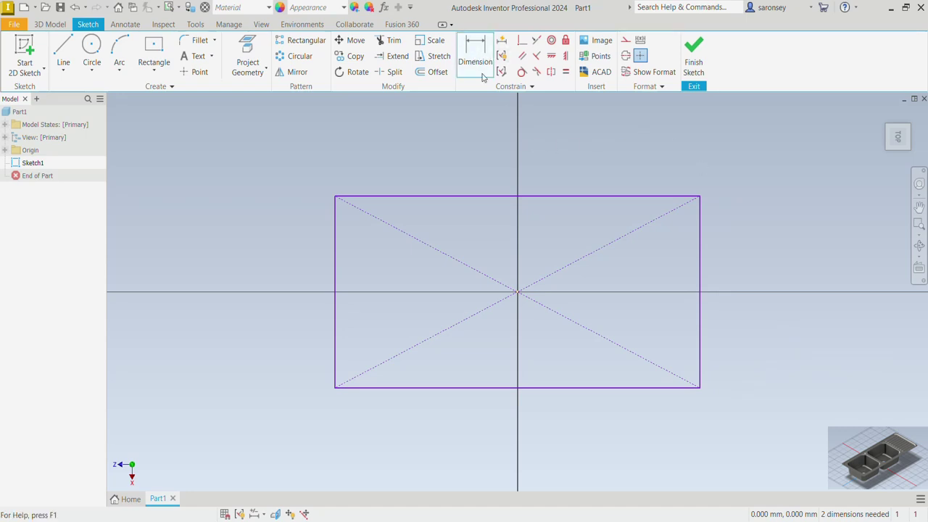
click(494, 194)
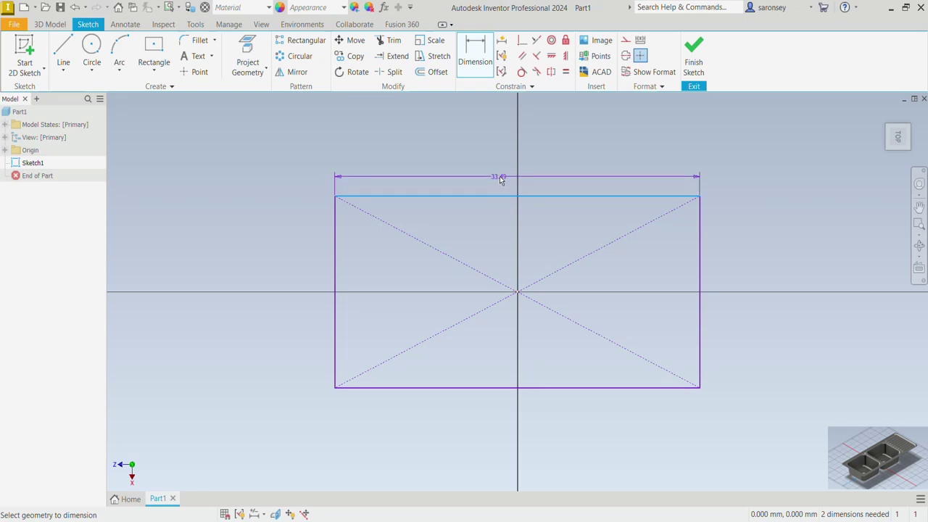
click(504, 174)
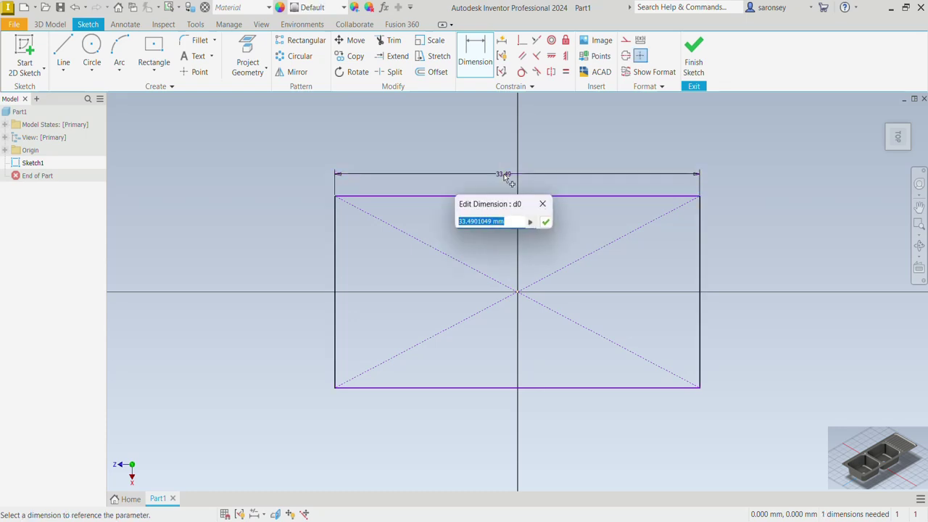
text(1200)
key(Return)
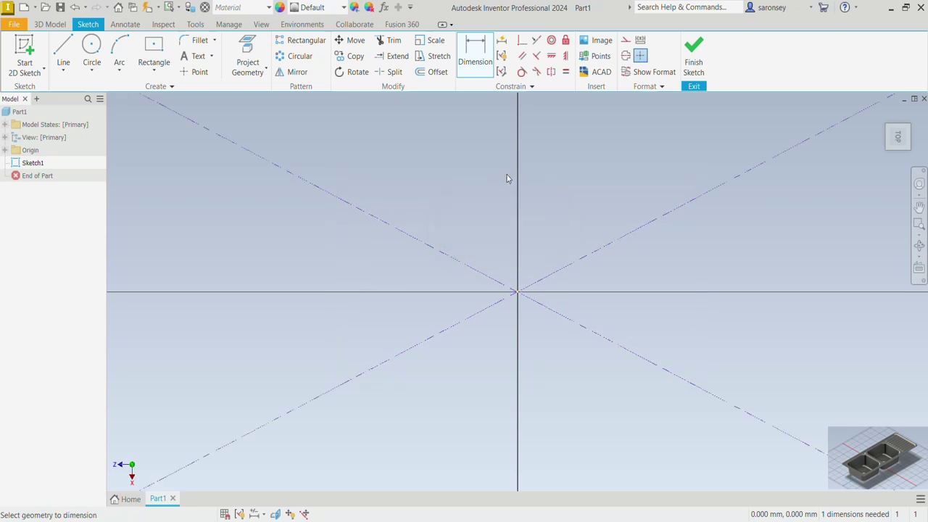
Step: Dimension the rectangle's short side at 500 mm and move the length dimension clear above the upper edge
click(898, 138)
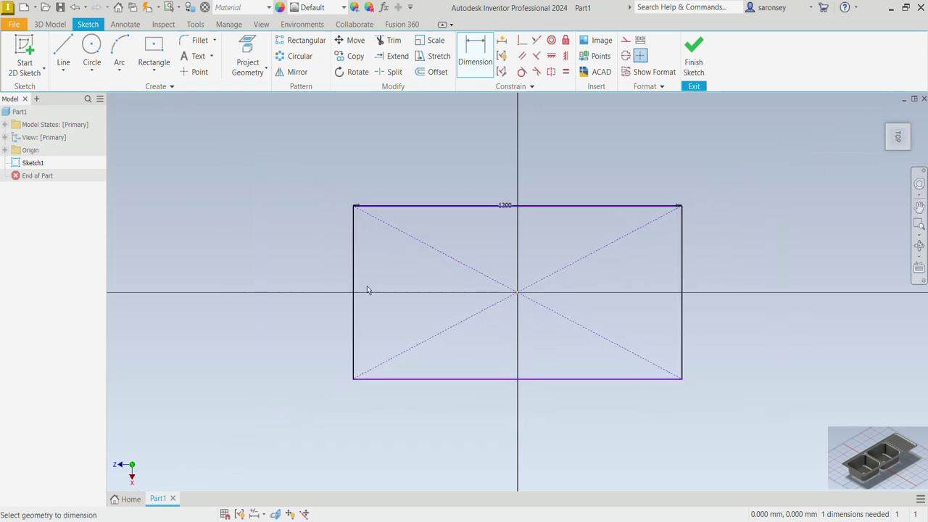
click(355, 286)
click(339, 283)
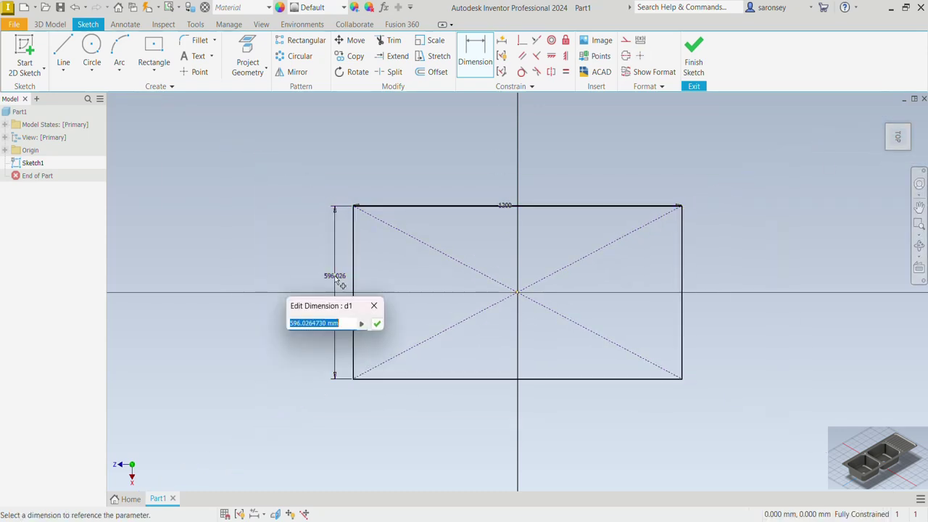
text(500)
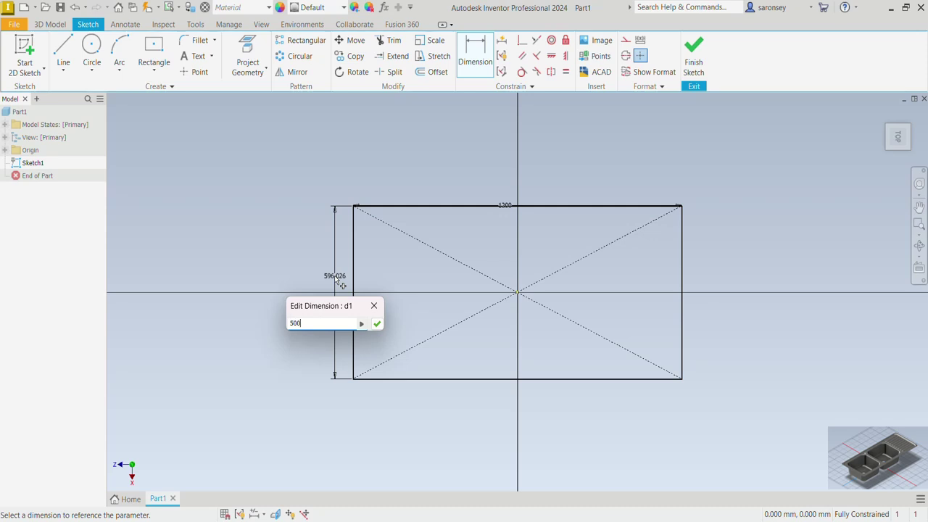
key(Return)
scroll(530, 226, up, 3)
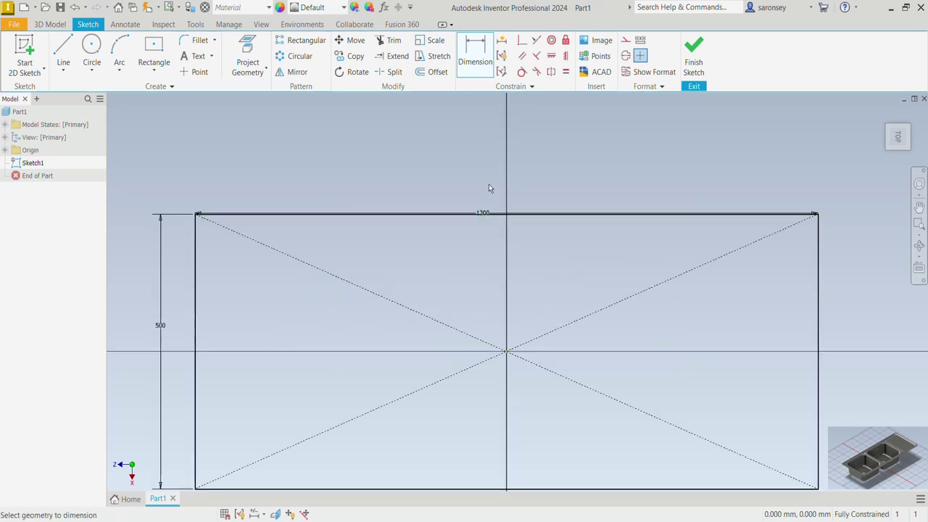
key(Escape)
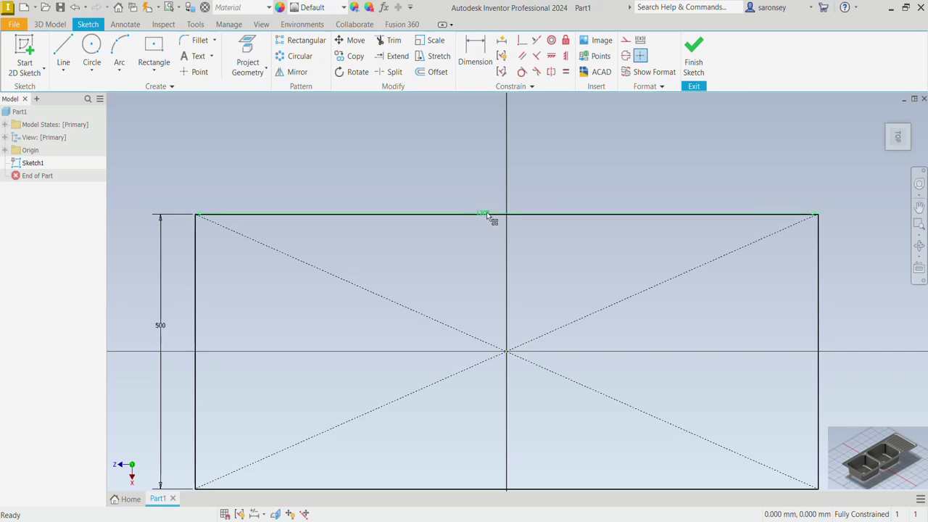
drag(486, 214, 495, 187)
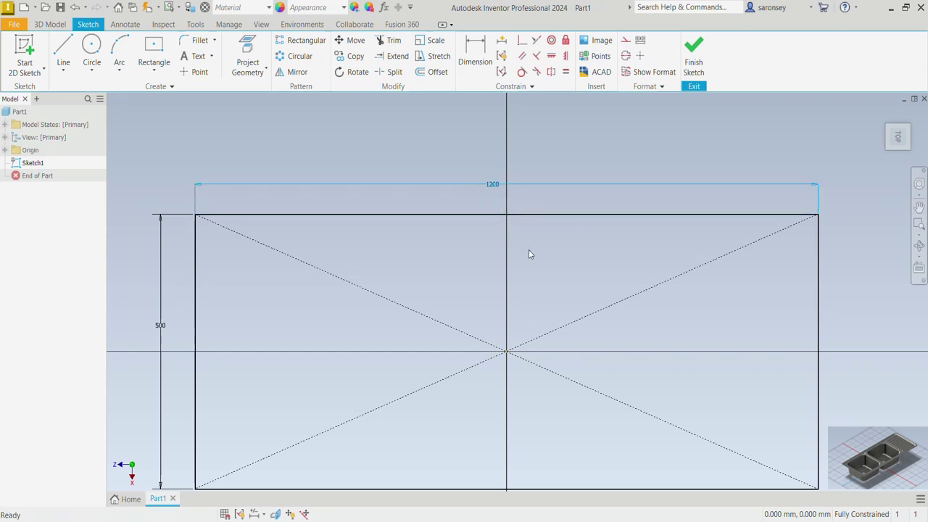
middle_drag(528, 253, 537, 213)
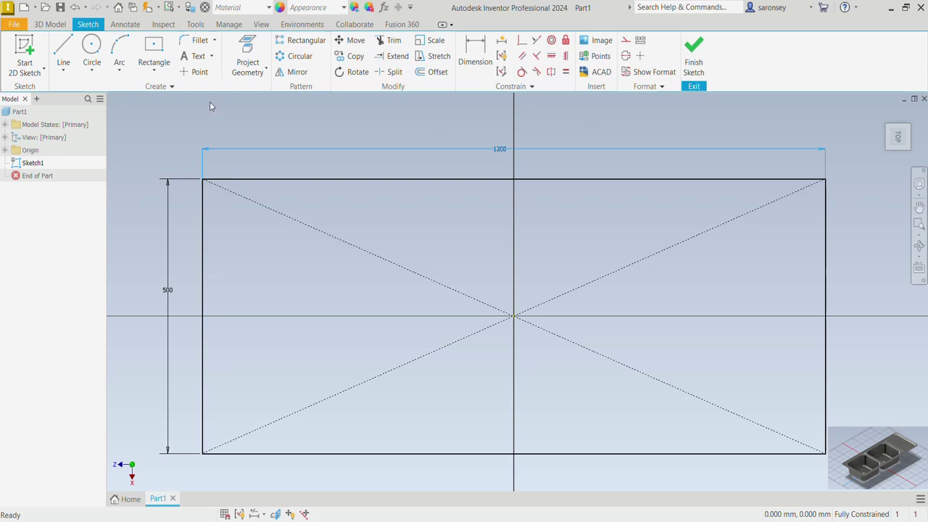
Step: Round all four corners of the rectangle with 25 mm fillets and finish the sketch
click(198, 41)
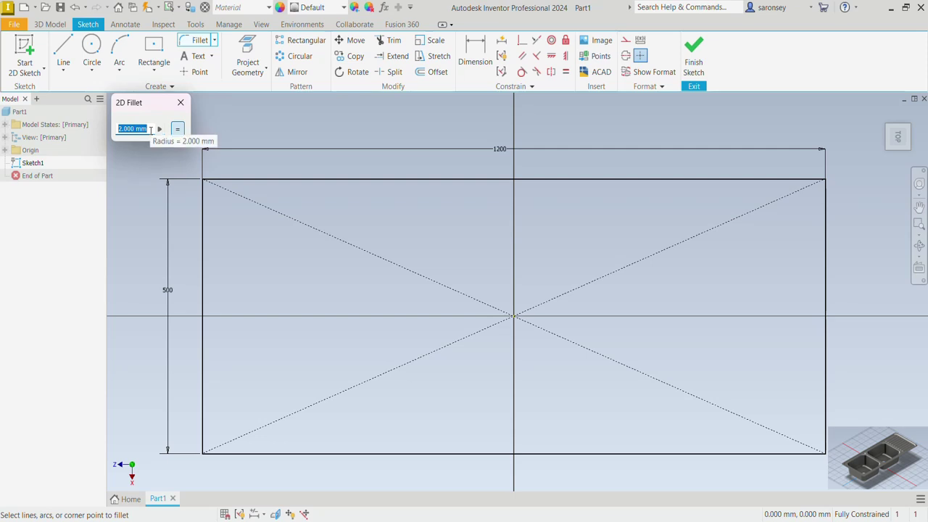
text(25)
click(301, 179)
click(203, 225)
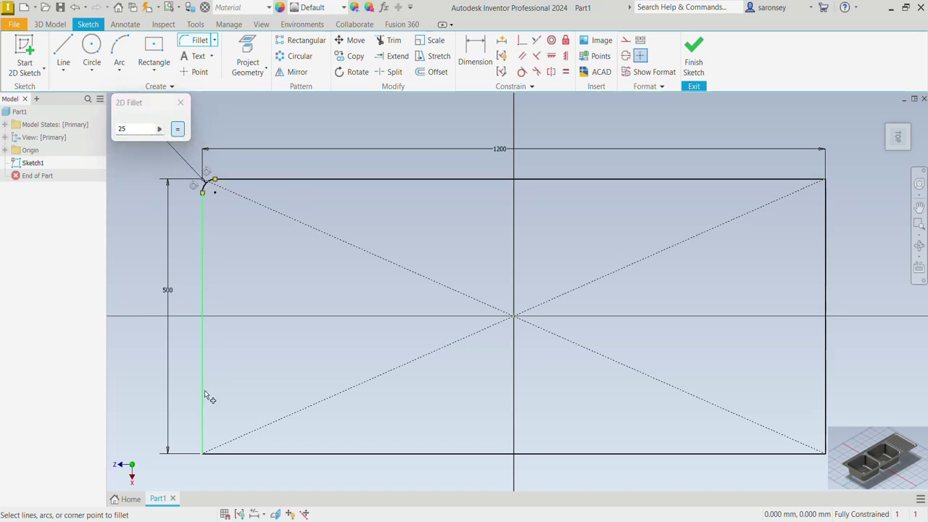
click(297, 454)
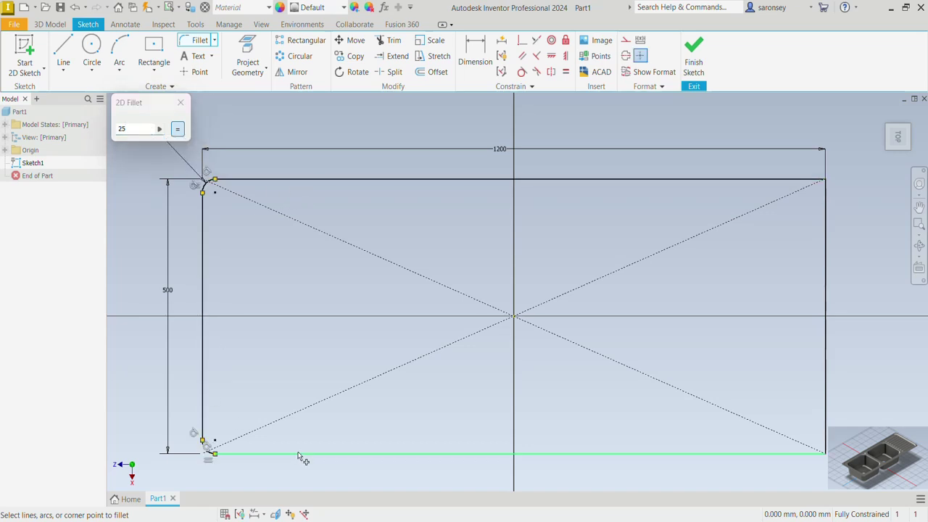
click(710, 453)
click(825, 385)
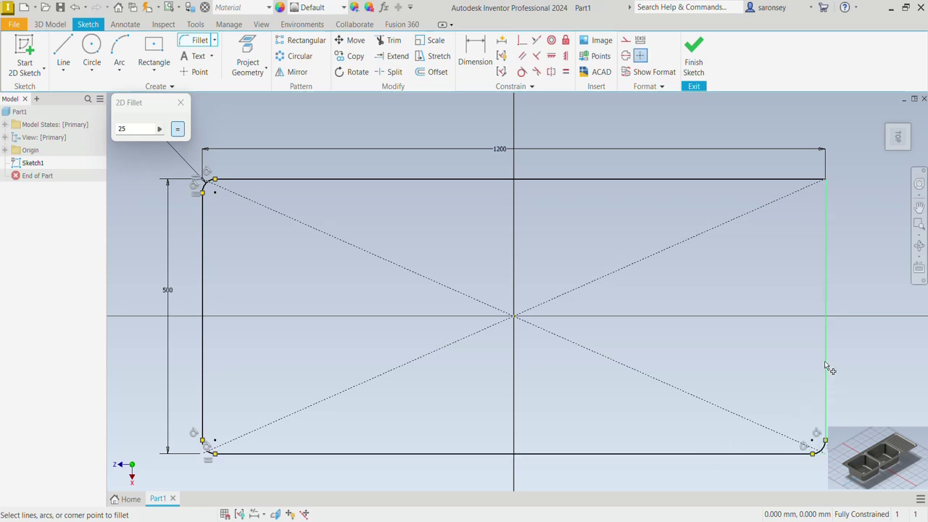
click(792, 180)
click(826, 209)
click(181, 102)
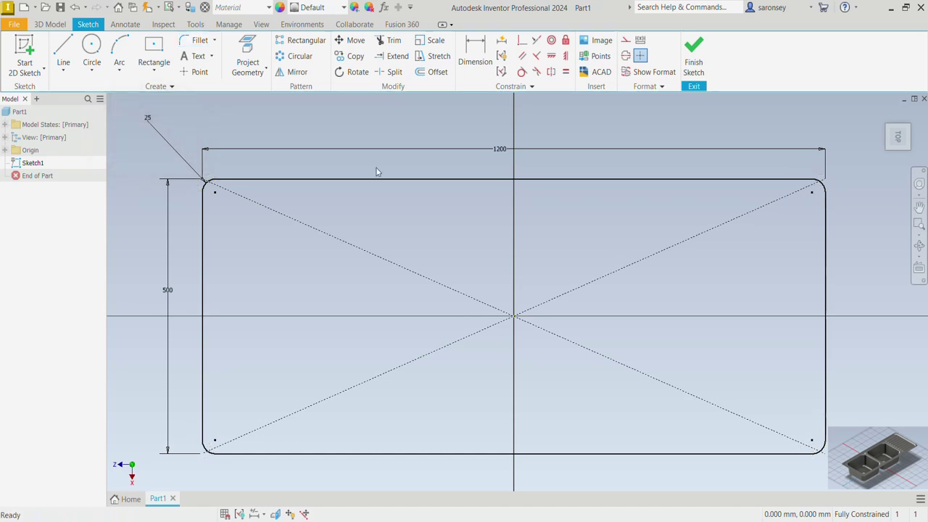
click(693, 56)
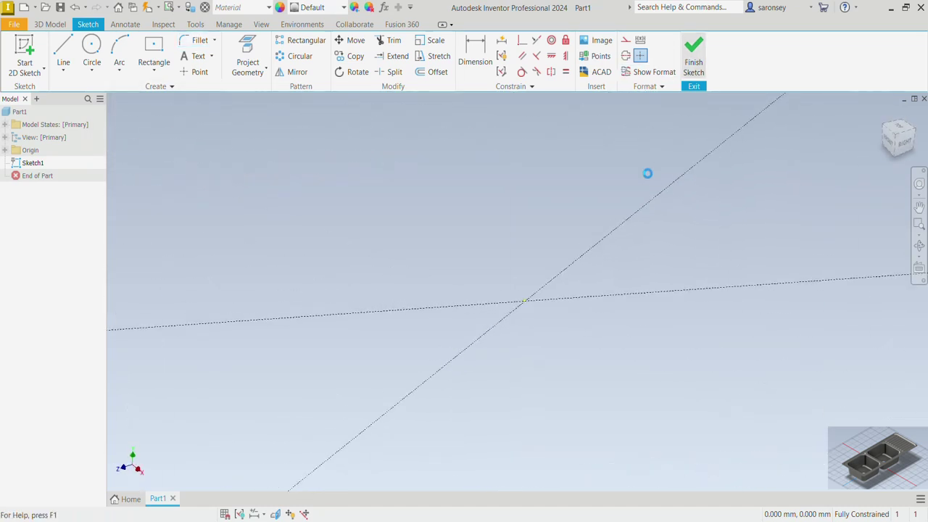
Step: Extrude the rounded rectangle profile 320 mm downward from the sketch plane
click(884, 115)
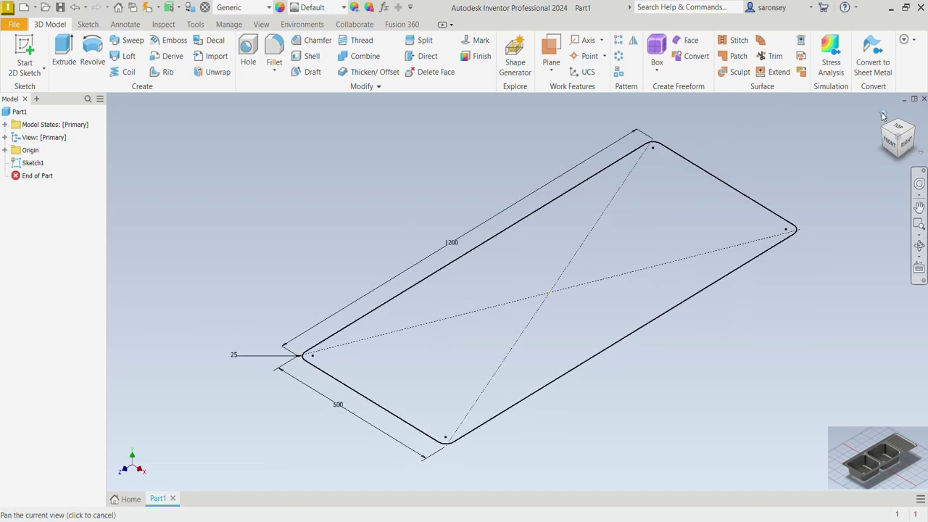
click(64, 51)
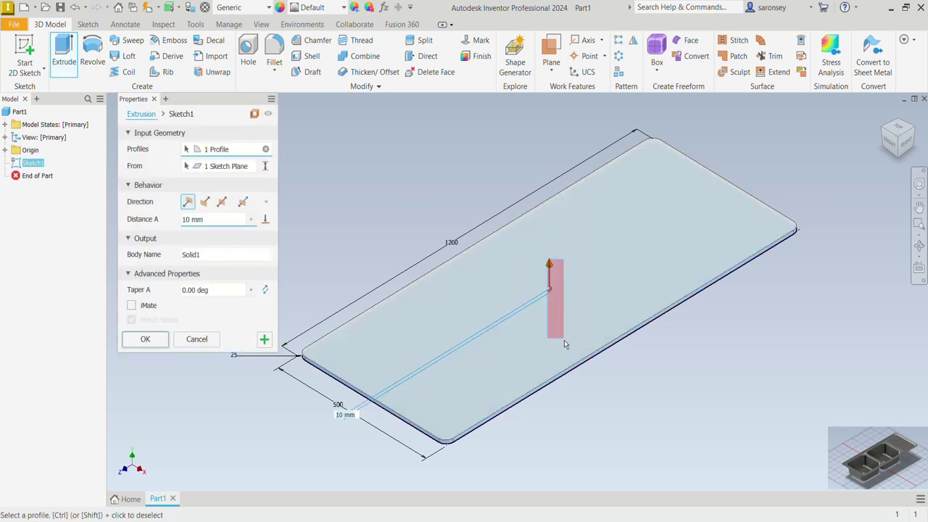
drag(550, 263, 548, 328)
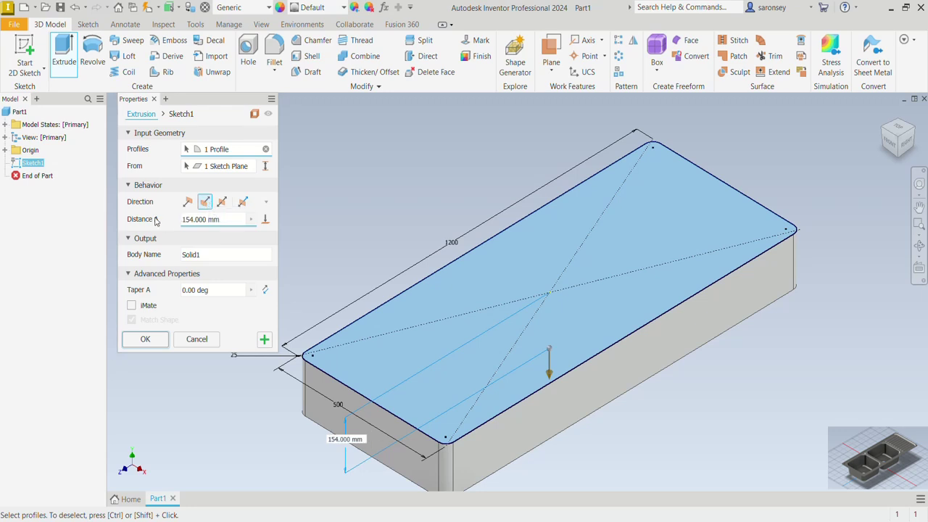
click(186, 220)
text(320)
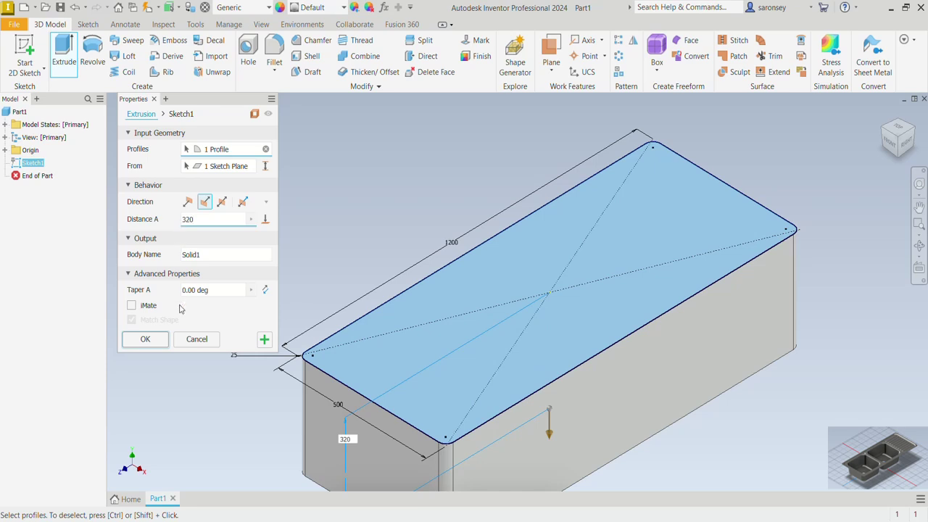
click(145, 340)
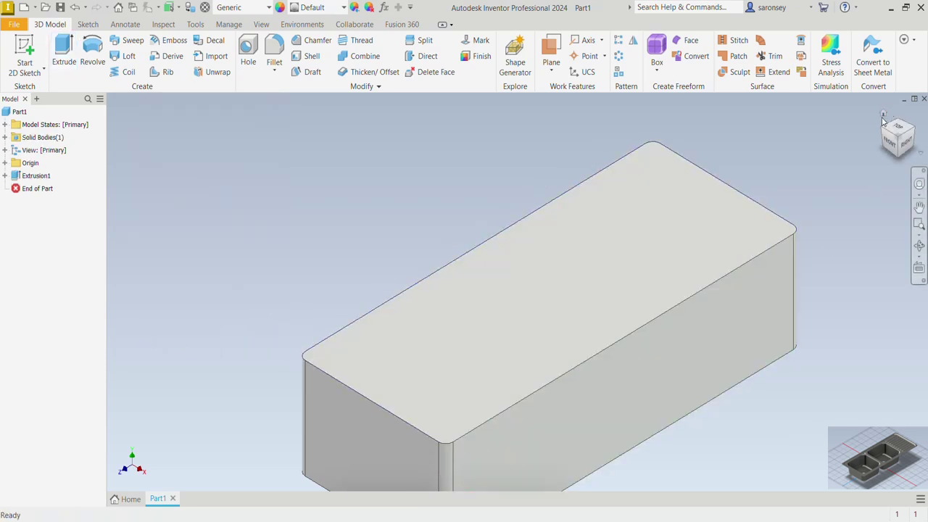
Step: Start a new sketch on the block's top face, with its long side oriented horizontally
click(883, 116)
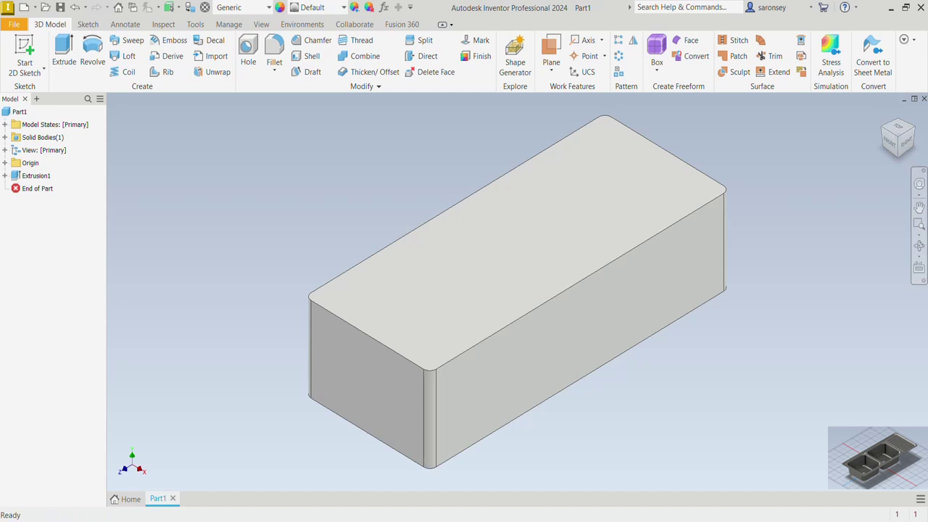
click(585, 205)
click(660, 199)
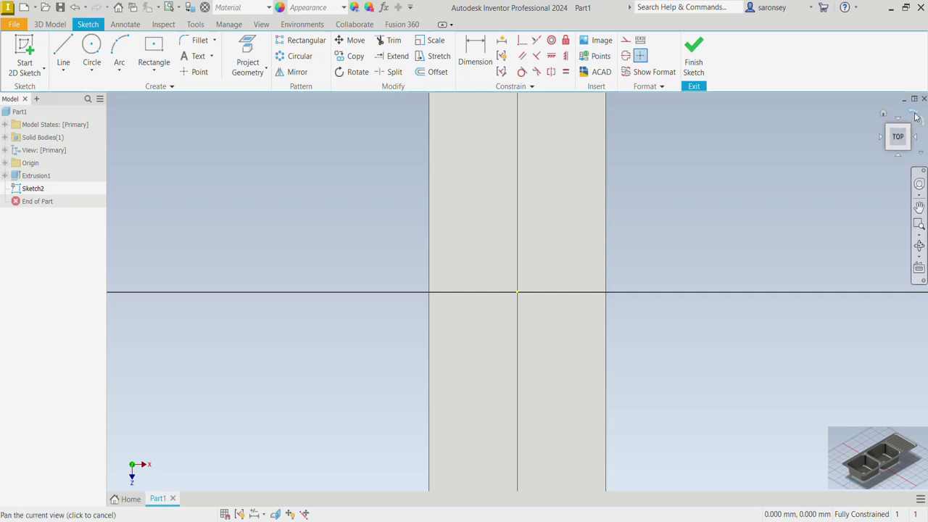
click(914, 118)
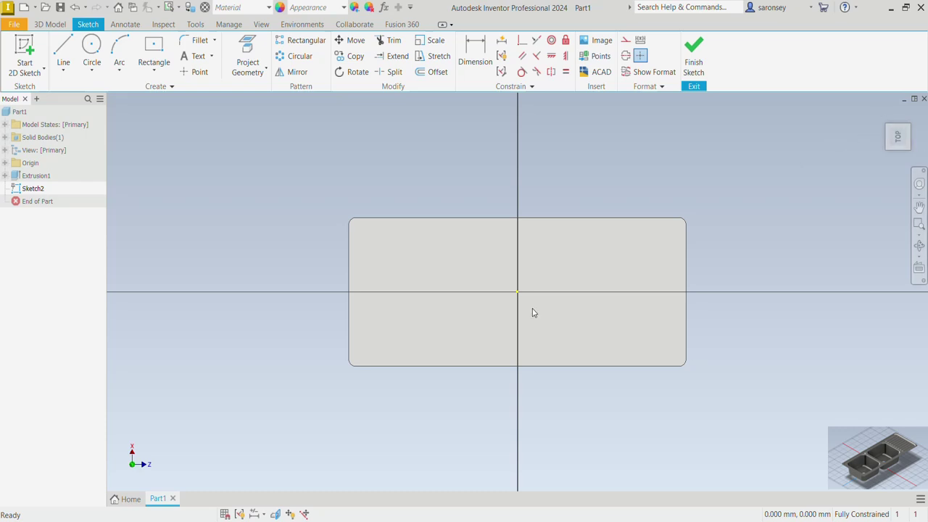
scroll(532, 313, down, 3)
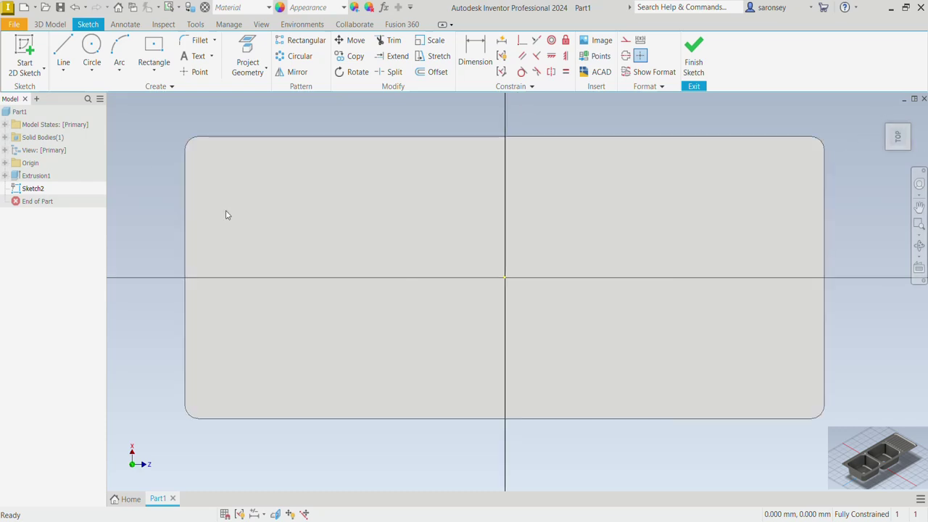
Step: Sketch a two-point rectangle about 505 × 407 mm on the left part of the block's top face
click(166, 70)
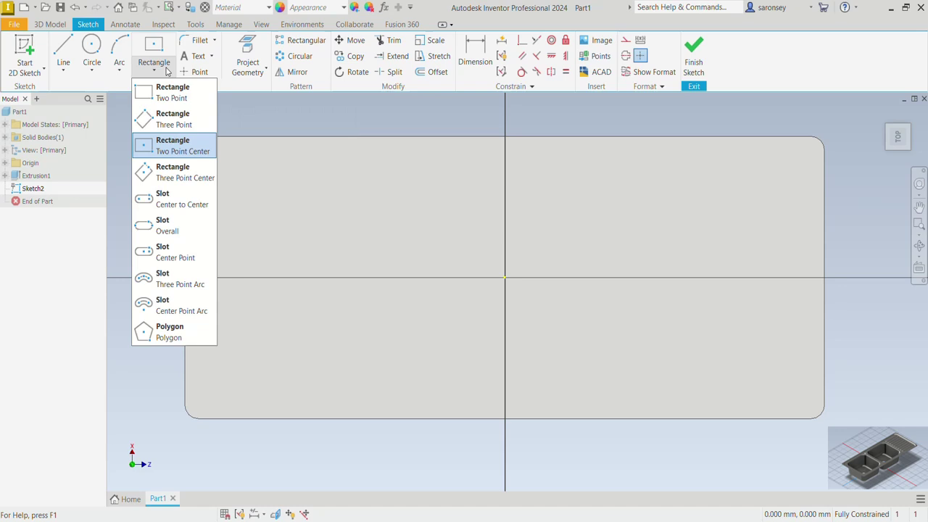
click(168, 98)
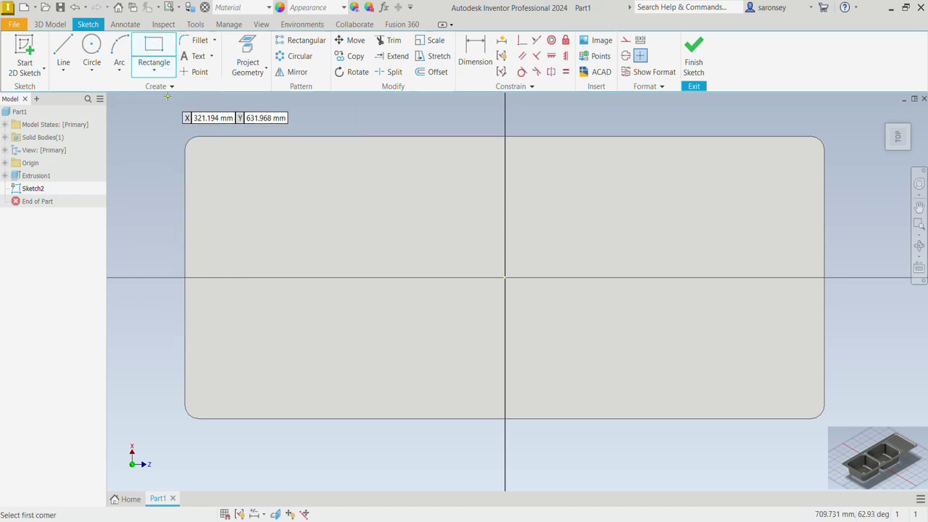
click(210, 167)
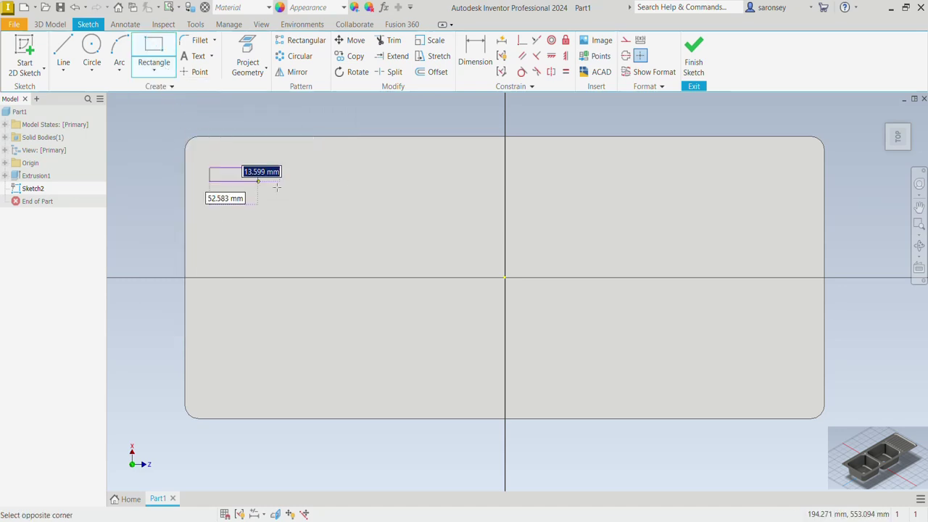
click(479, 396)
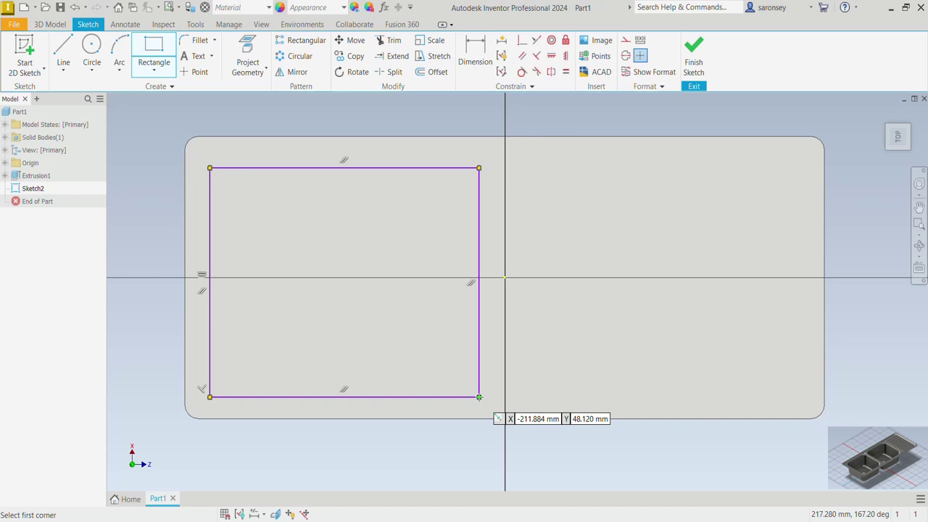
key(Escape)
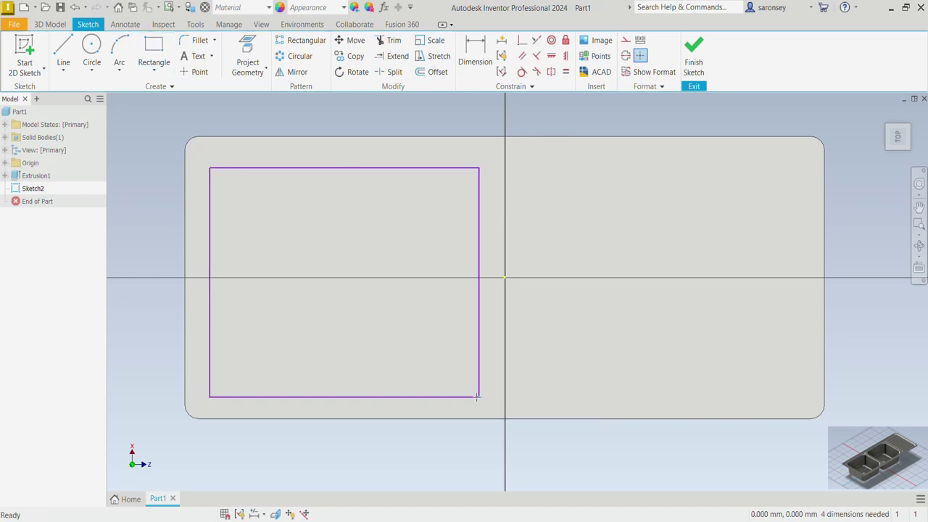
Step: Dimension the rectangle's upper side 55 mm from the block's upper edge
click(475, 62)
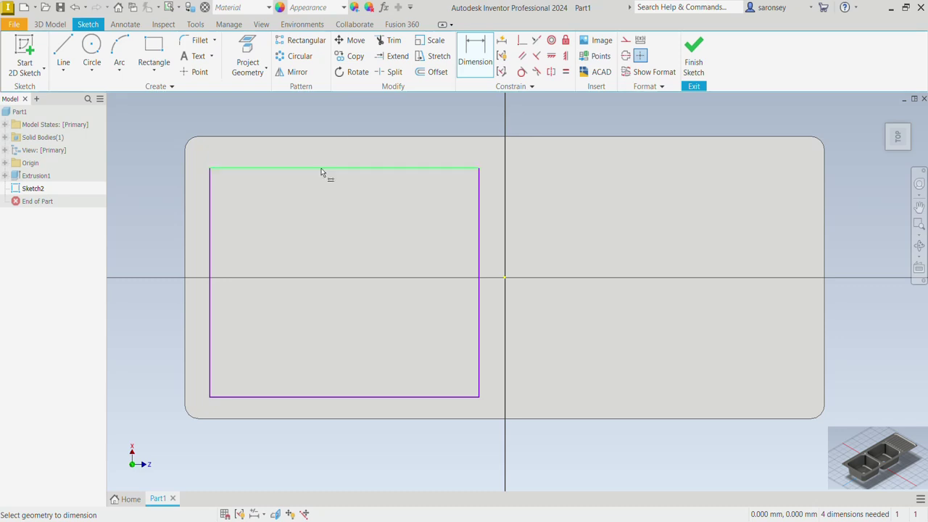
click(323, 168)
click(321, 137)
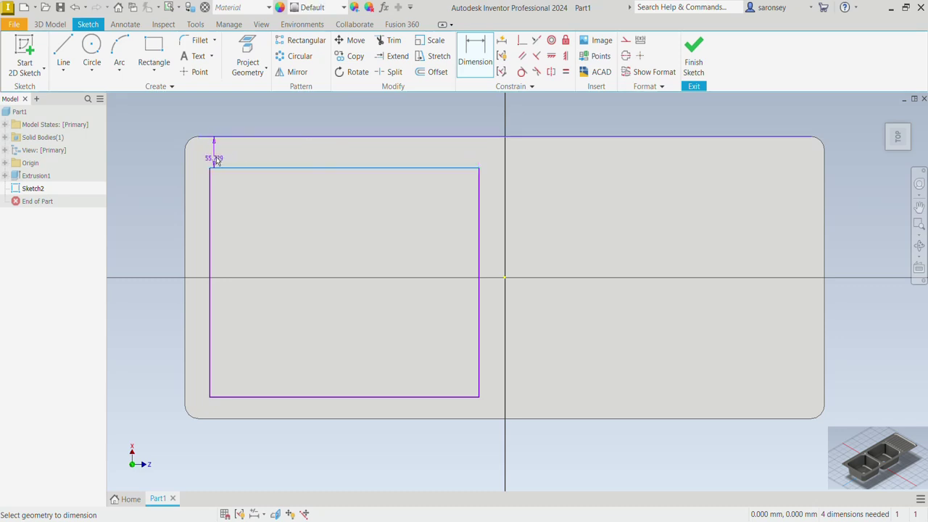
click(167, 161)
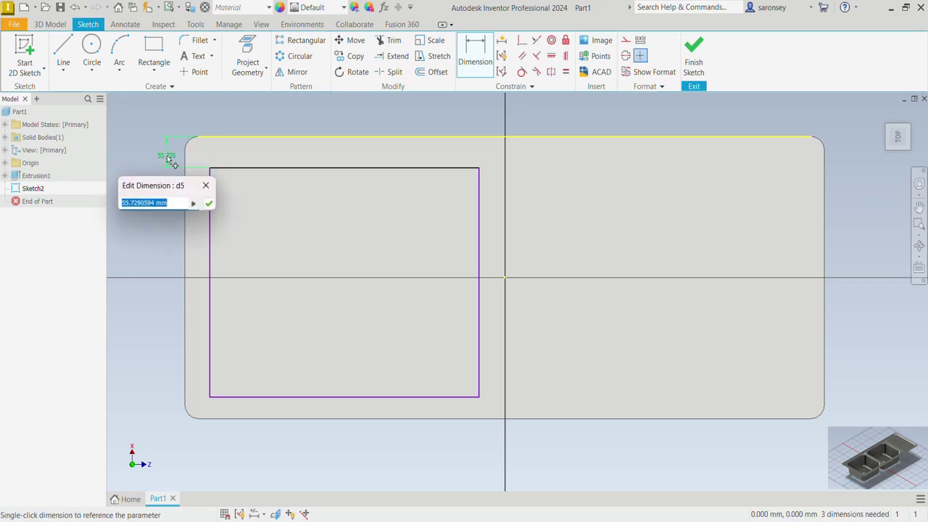
text(55)
key(Return)
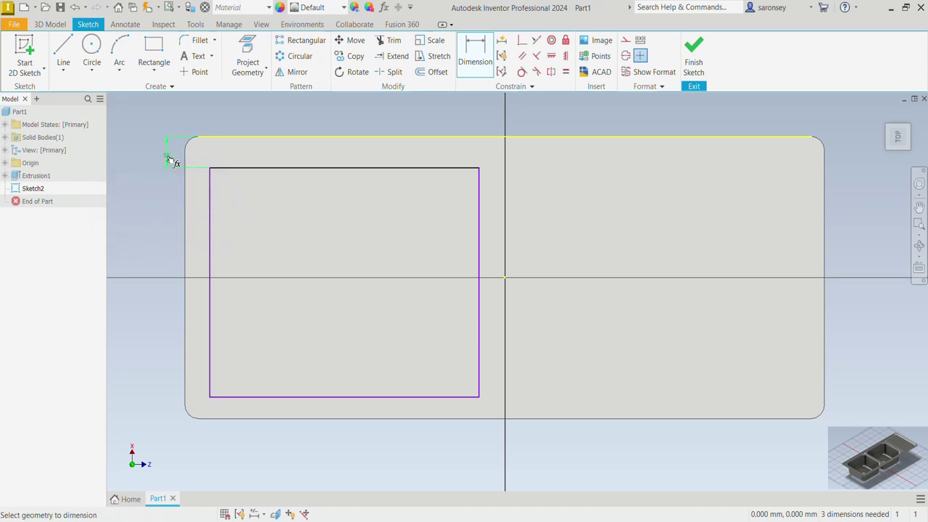
Step: Dimension the rectangle's width and height at 390 mm each
click(327, 168)
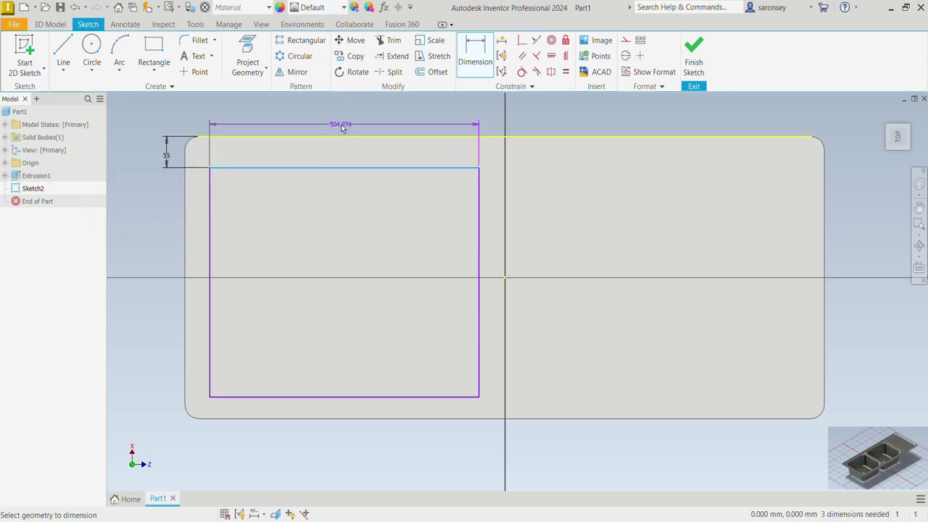
click(346, 128)
text(390)
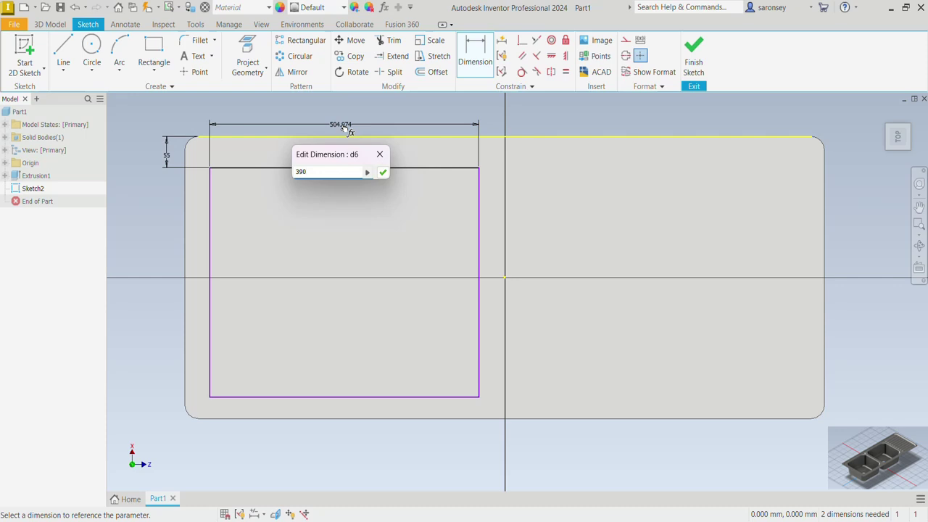
key(Return)
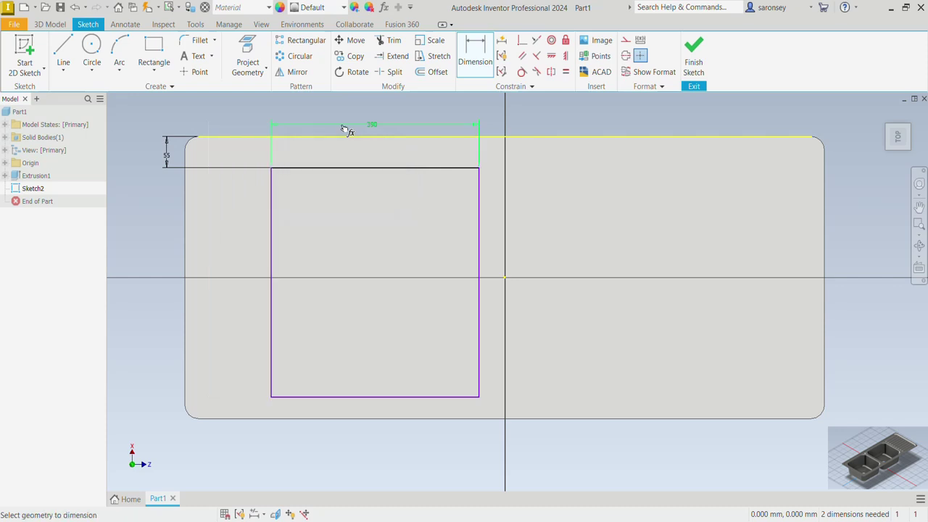
click(270, 242)
click(162, 252)
text(390)
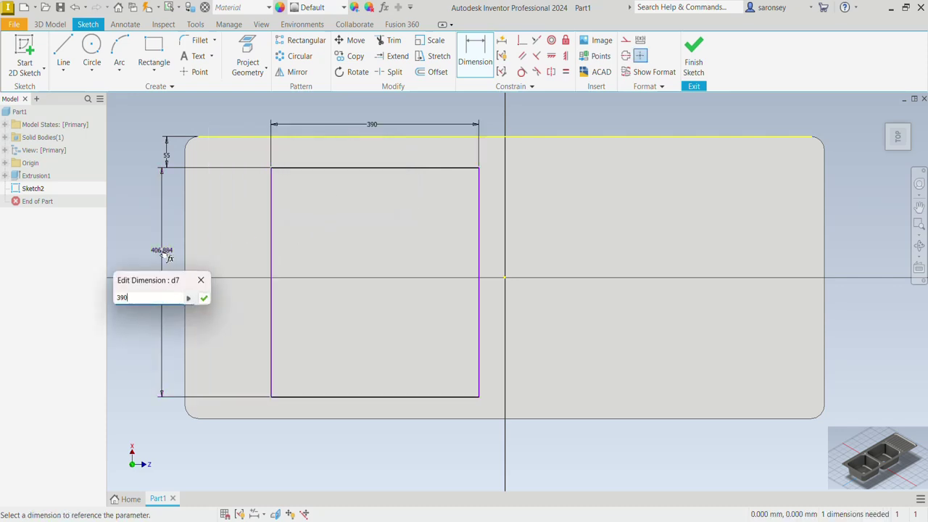
key(Return)
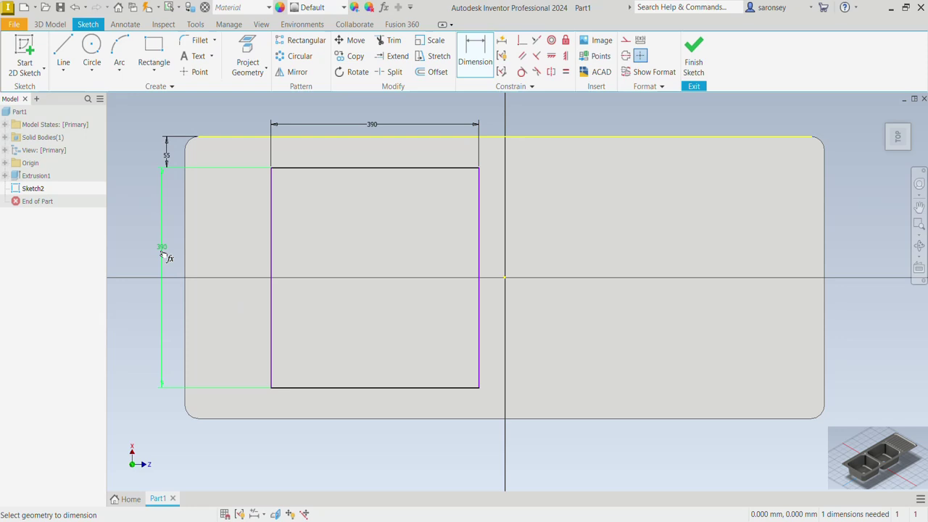
Step: Dimension the rectangle's left side 55 mm from the block's left edge
click(270, 222)
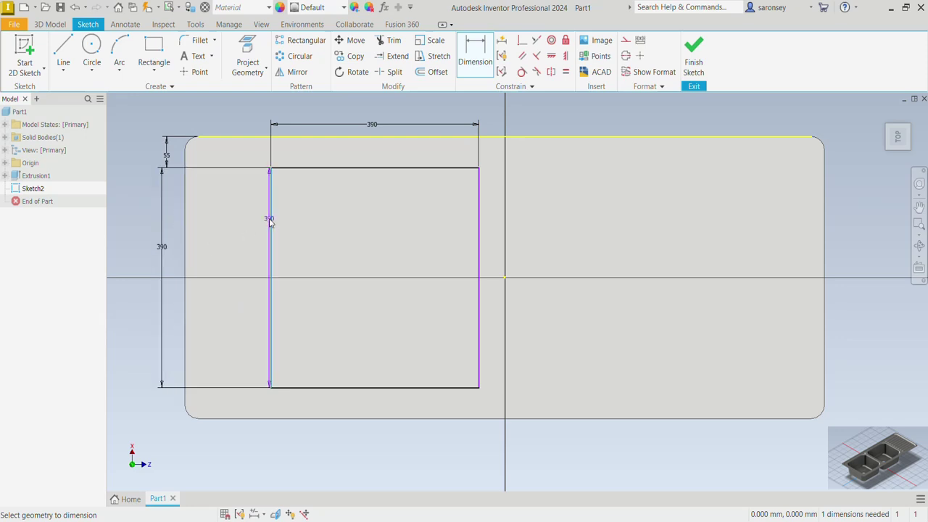
click(184, 229)
click(239, 122)
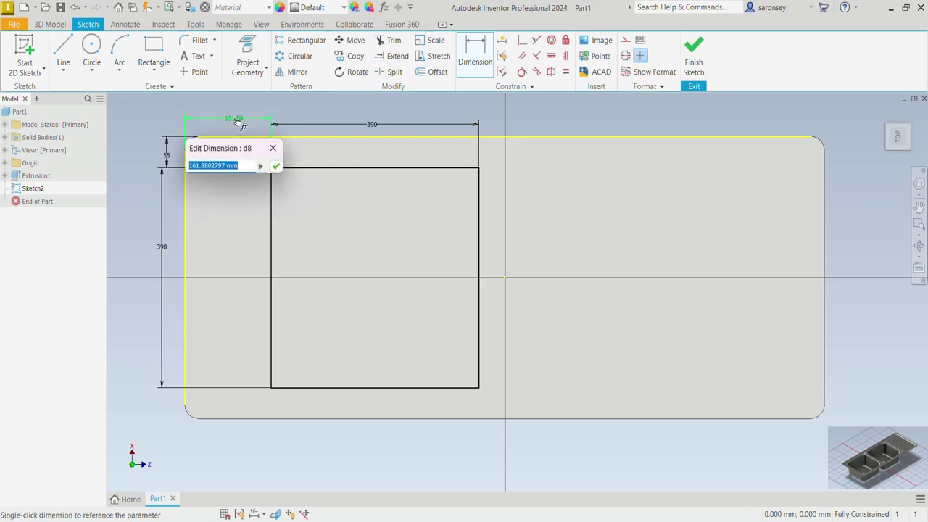
text(55)
key(Return)
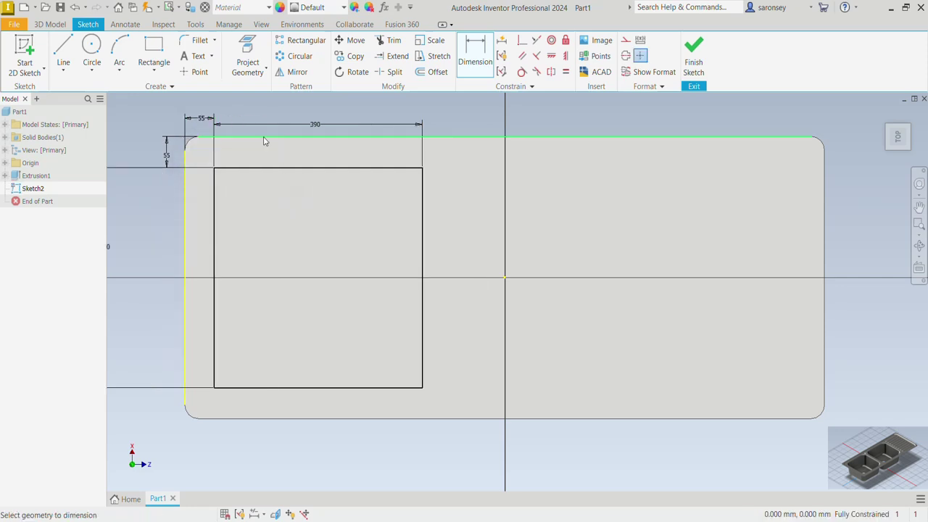
Step: Draw a vertical line just right of the square, from the block's upper edge to its lower edge
scroll(342, 203, down, 3)
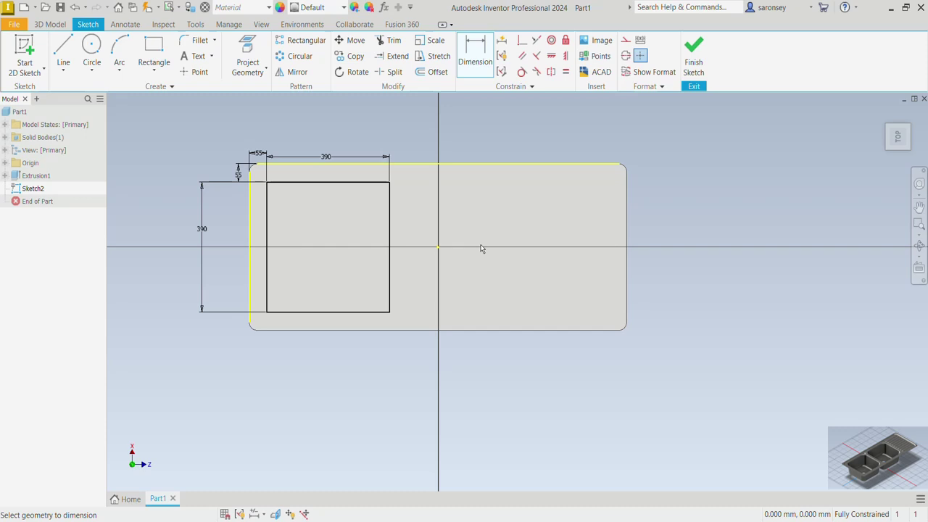
click(63, 49)
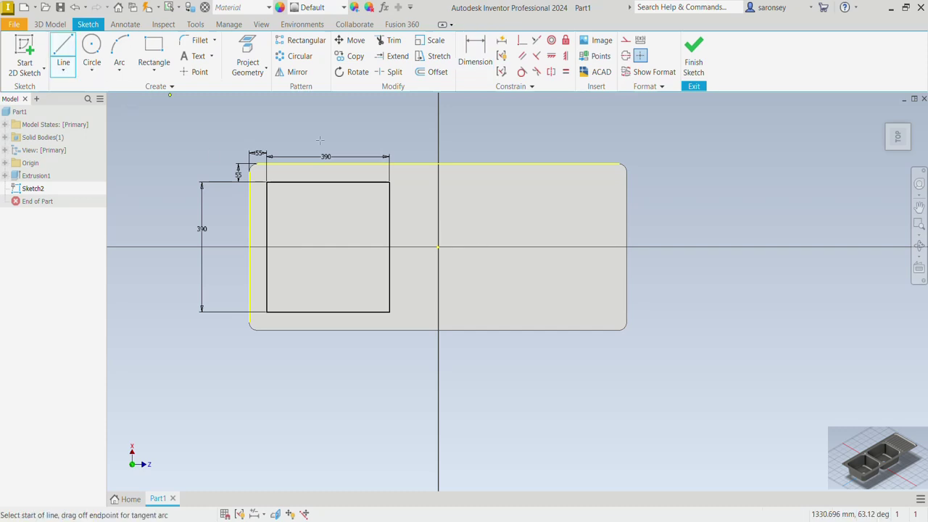
click(411, 164)
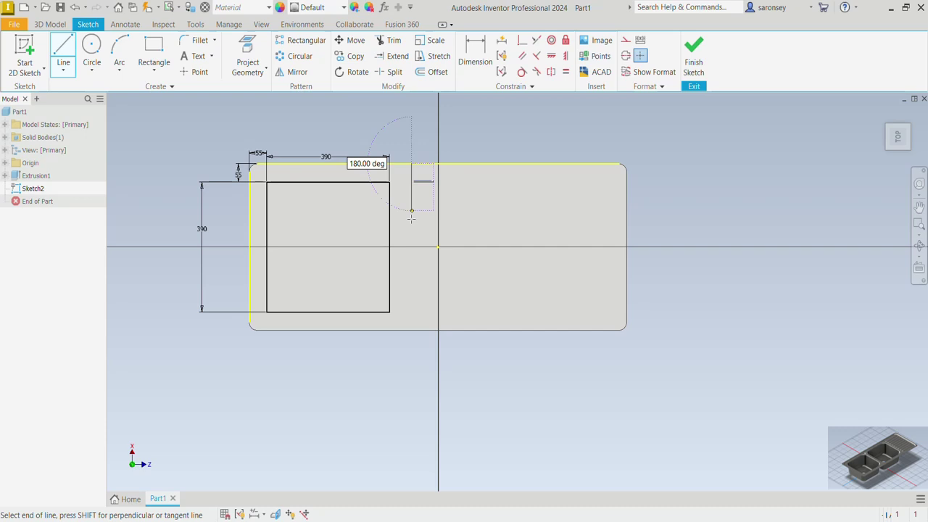
click(412, 331)
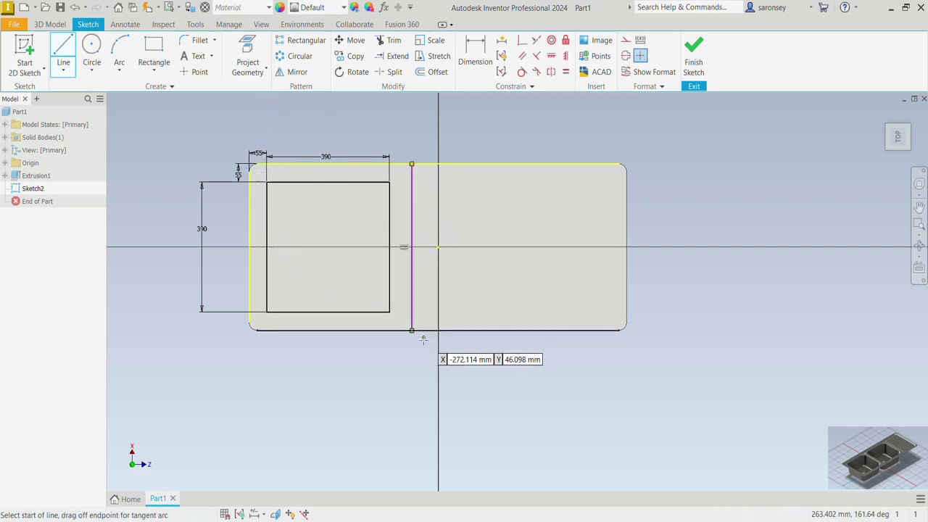
key(Escape)
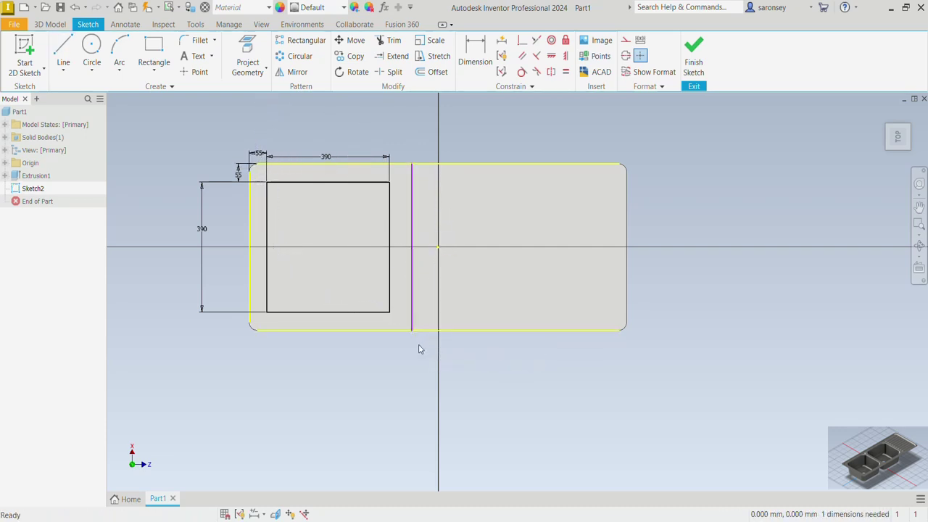
Step: Dimension the vertical line 25 mm from the square's right side and convert it to a construction line
click(475, 54)
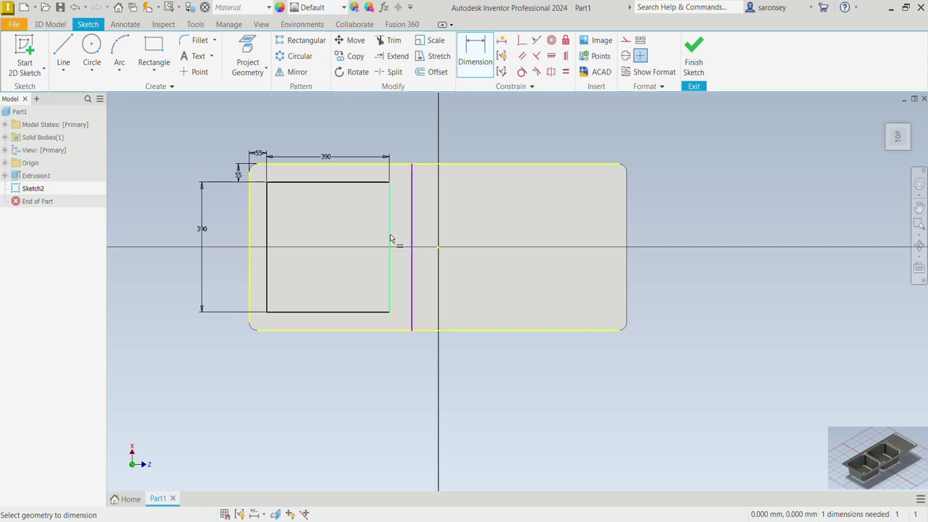
click(412, 232)
click(389, 217)
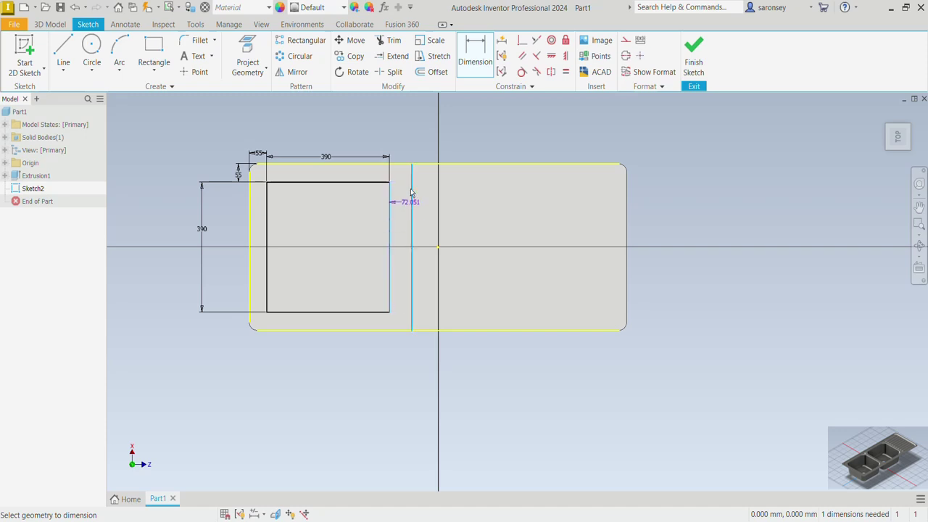
click(403, 144)
text(25)
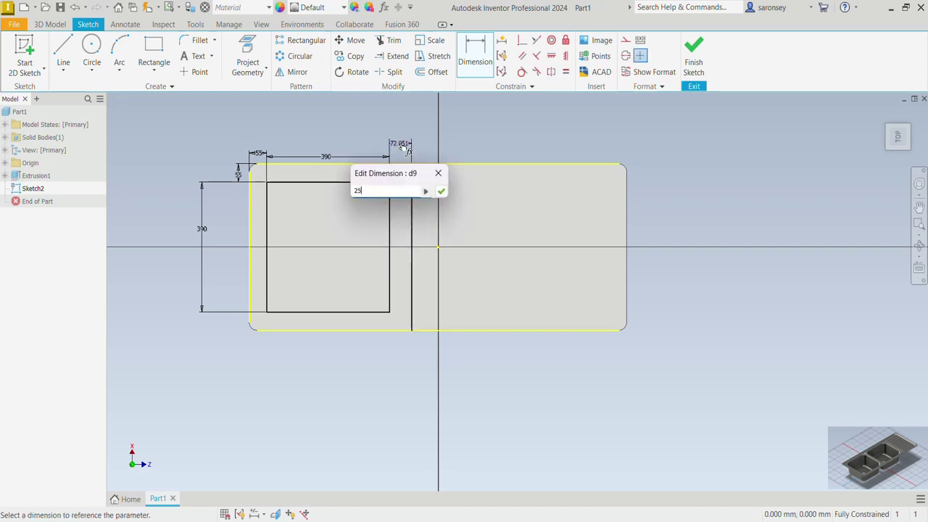
key(Return)
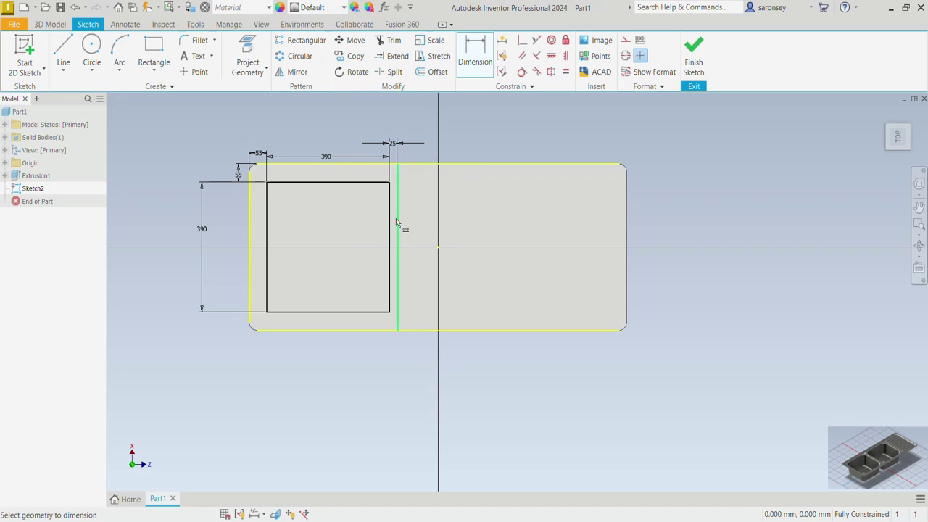
key(Escape)
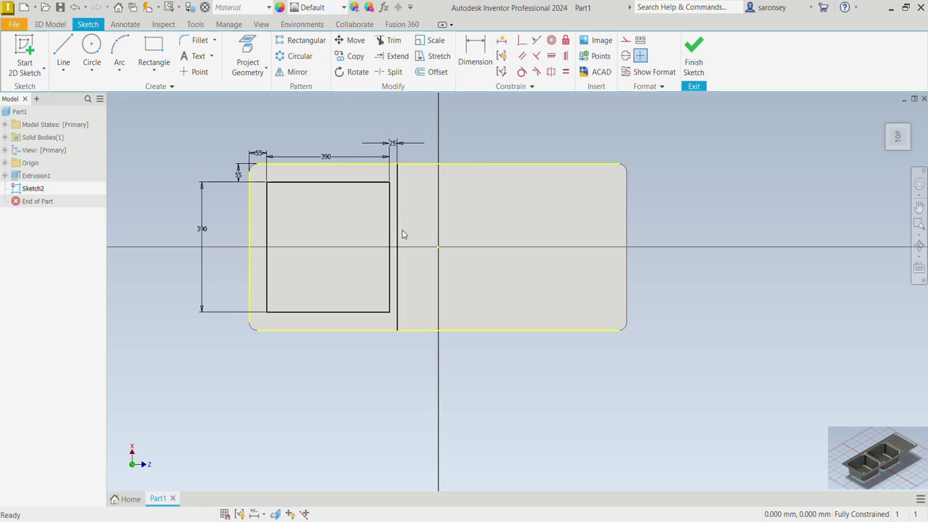
click(399, 230)
click(626, 40)
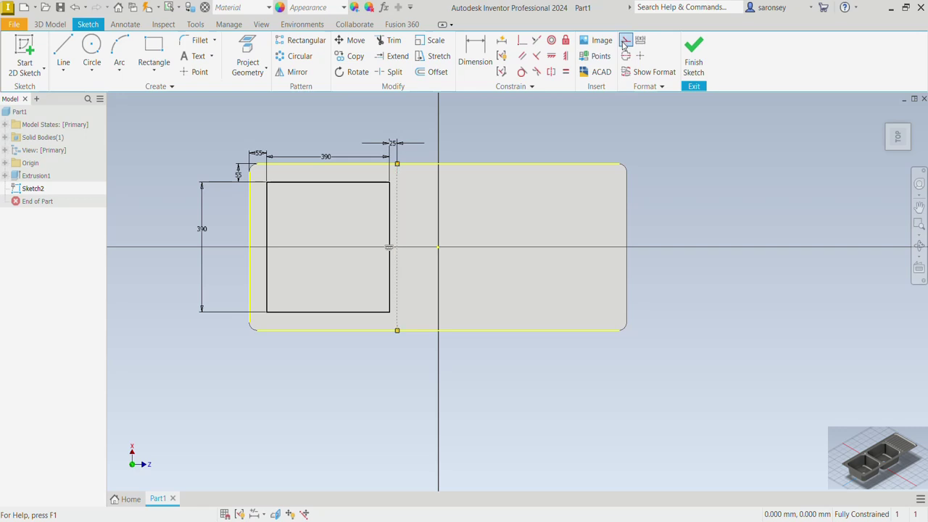
Step: Mirror the 390 mm square about the vertical construction line and finish the sketch
middle_drag(497, 154, 524, 182)
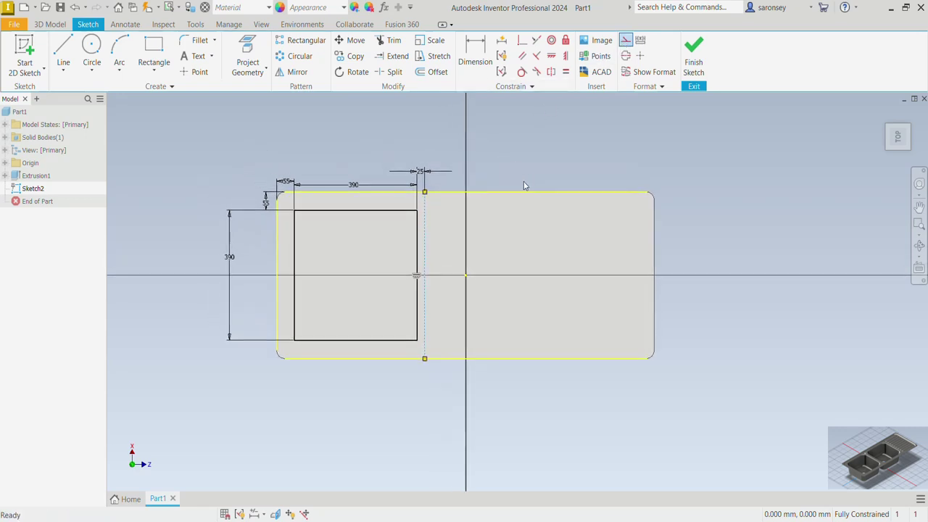
click(293, 71)
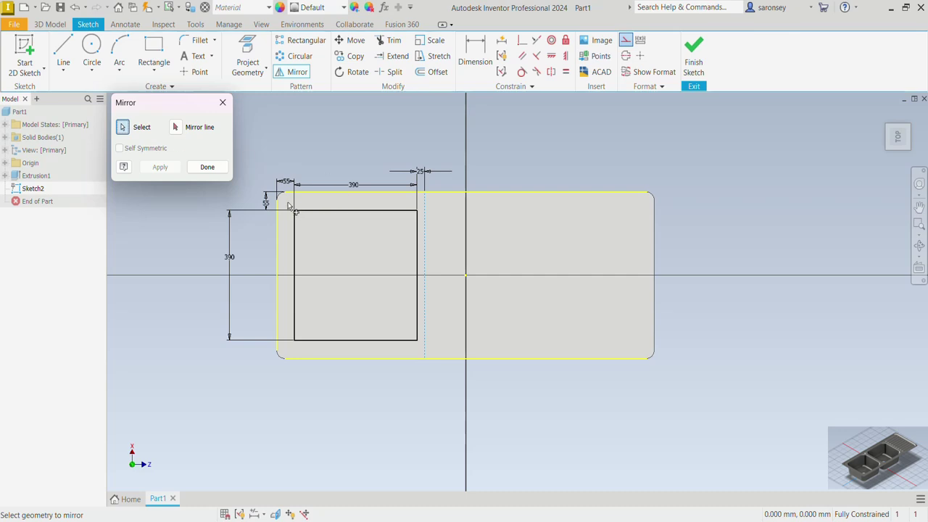
drag(286, 201, 421, 352)
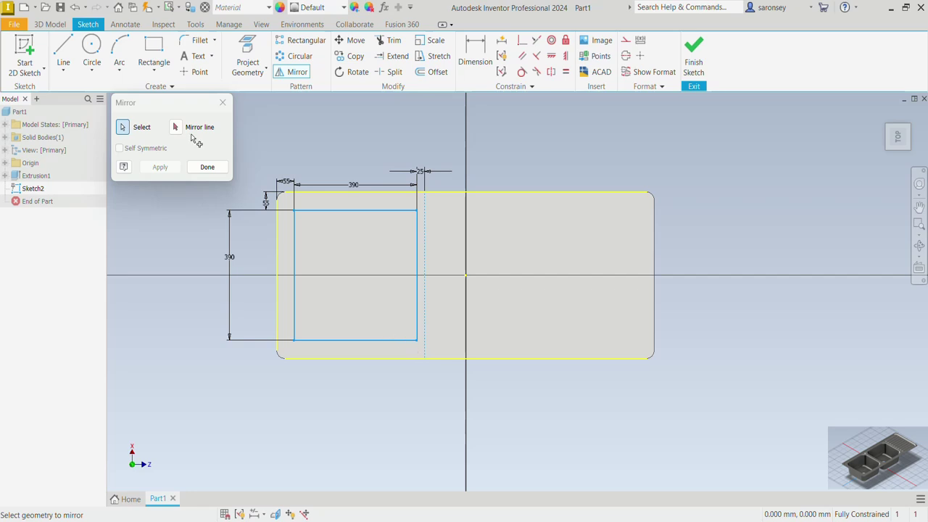
click(175, 128)
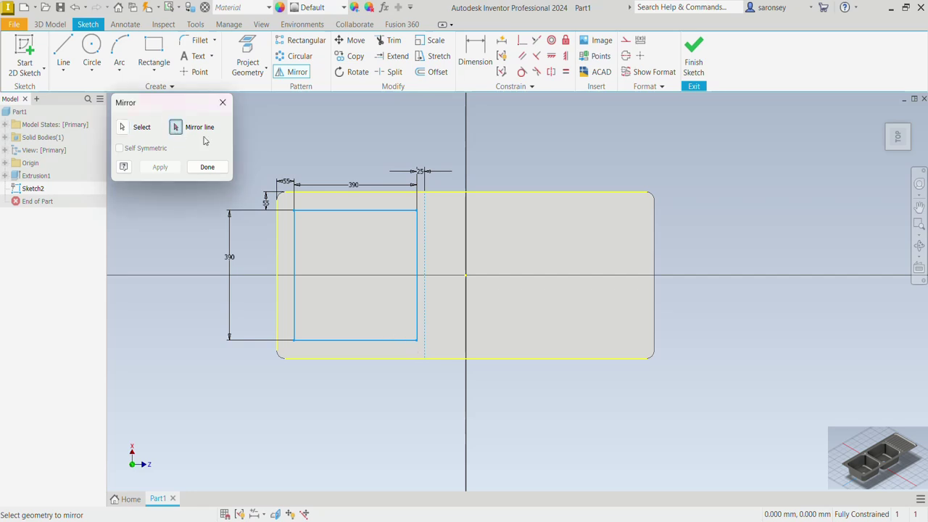
click(428, 255)
click(158, 167)
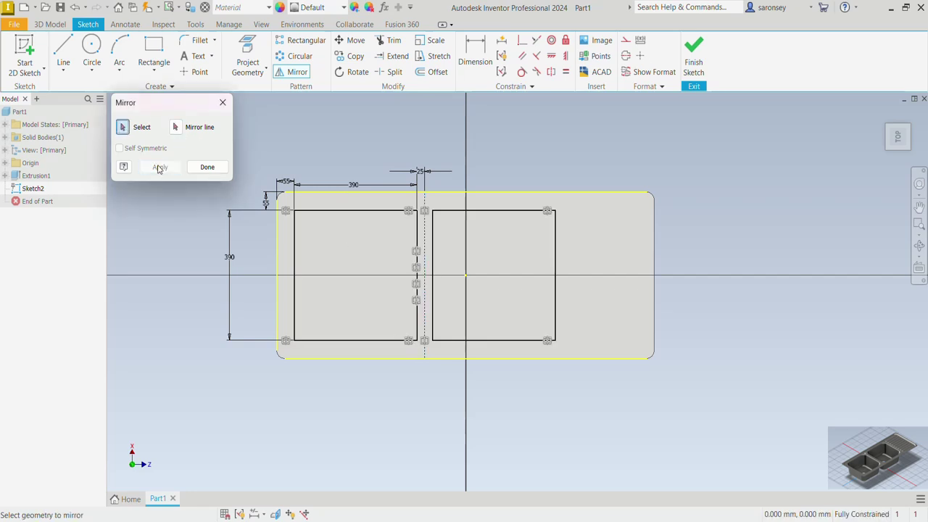
click(207, 168)
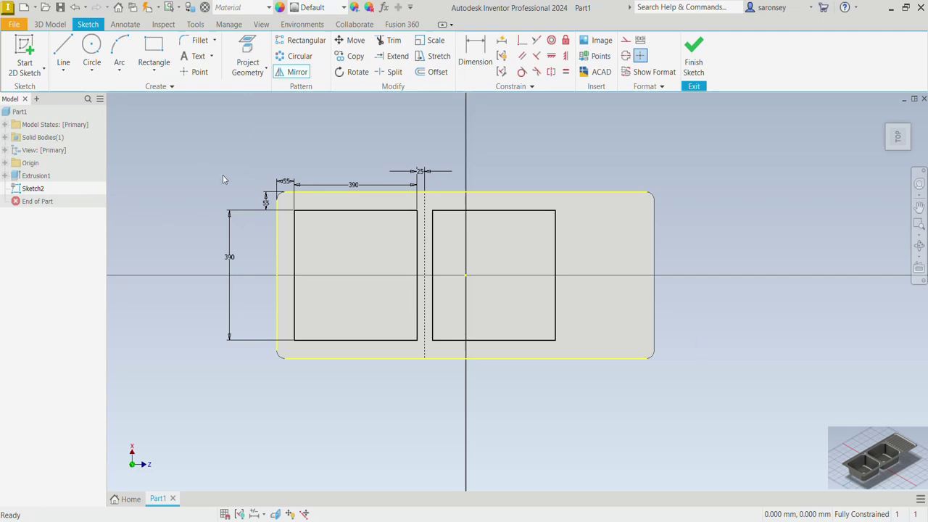
click(697, 55)
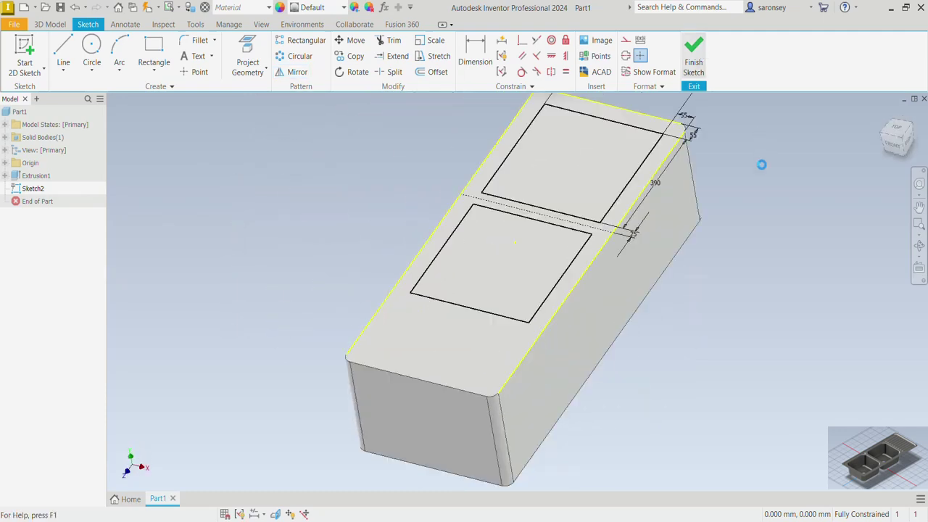
Step: Turn the block to the isometric view between its back and left sides and set that as the home view, fit to view
key(F2)
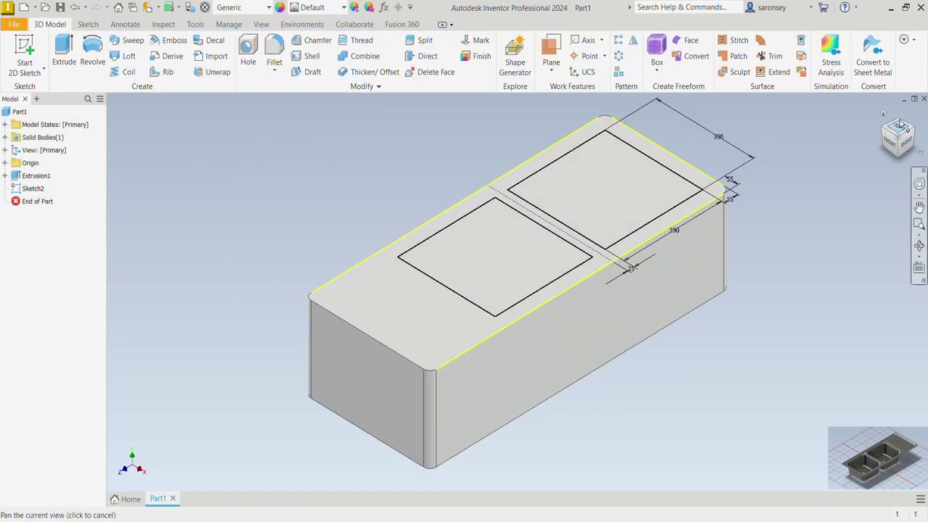
click(897, 120)
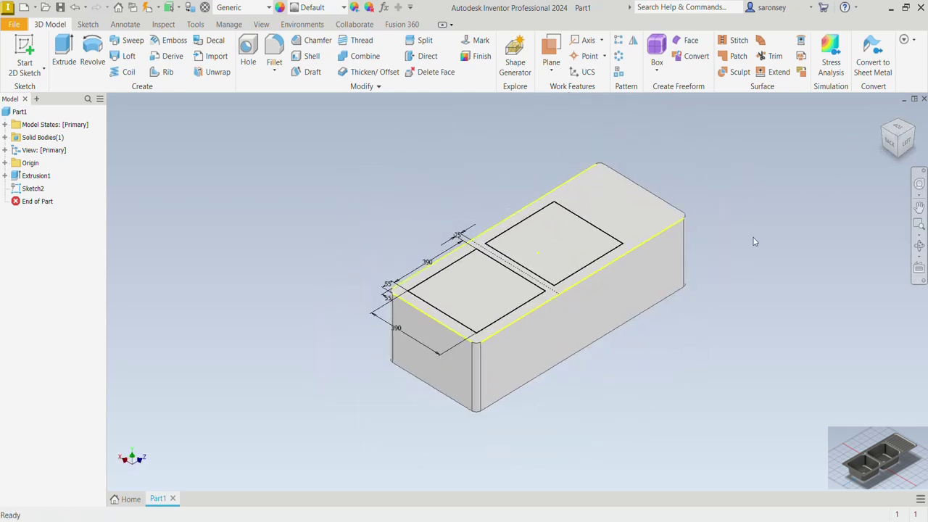
right_click(882, 116)
mouse_move(905, 195)
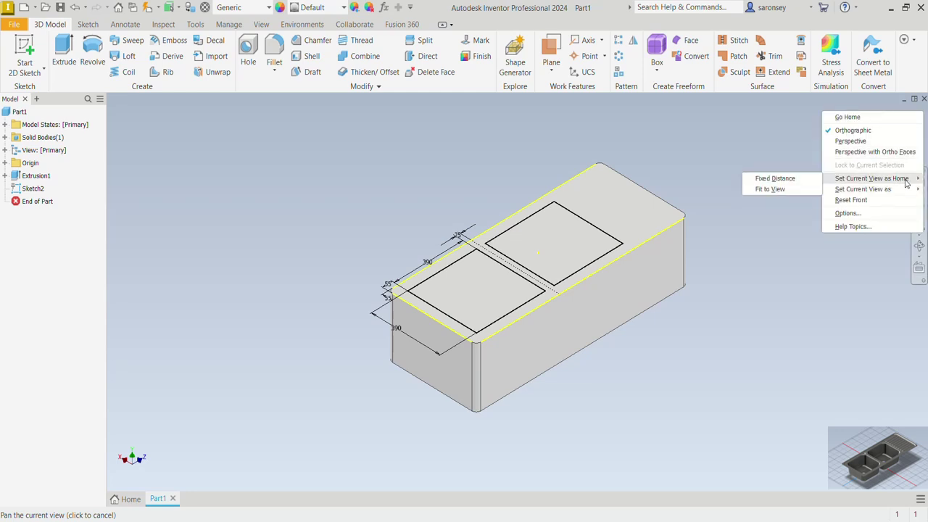
click(779, 191)
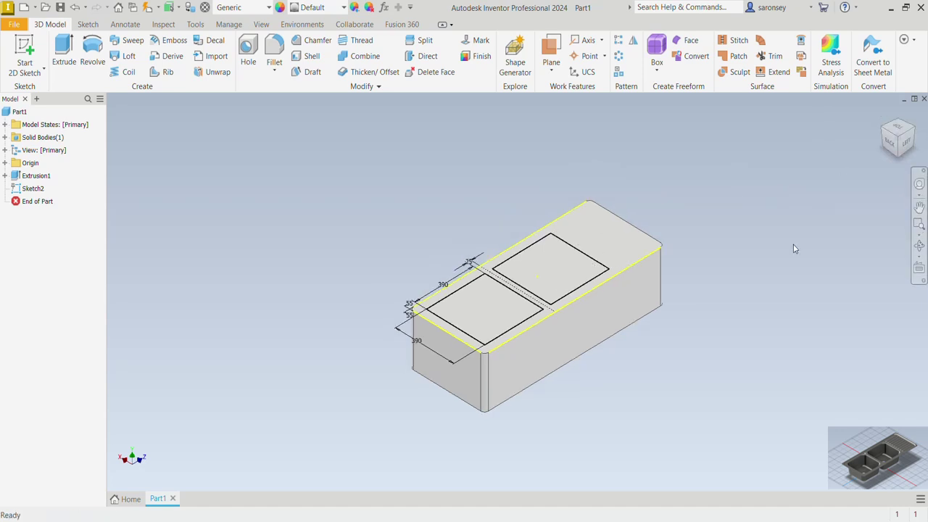
click(883, 116)
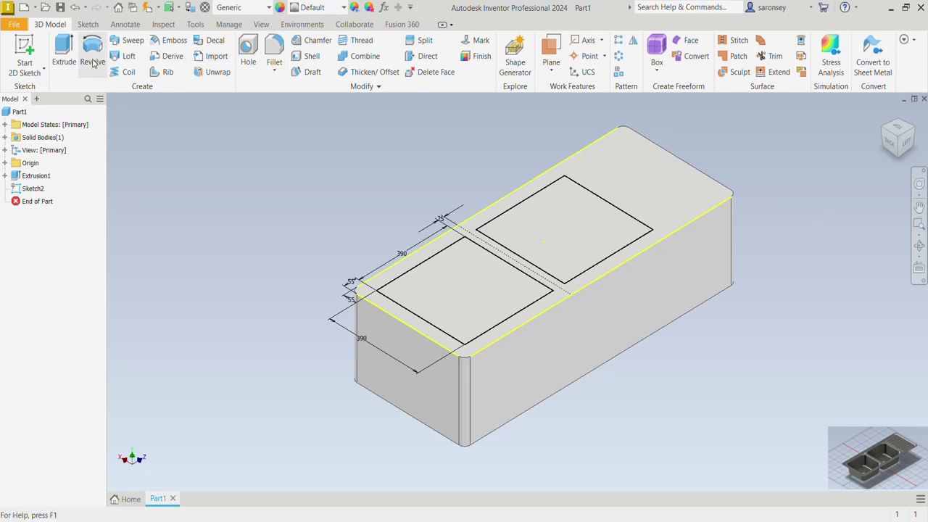
Step: Extrude-cut both 390 mm square profiles 190 mm down into the block with a -5 degree taper
click(64, 62)
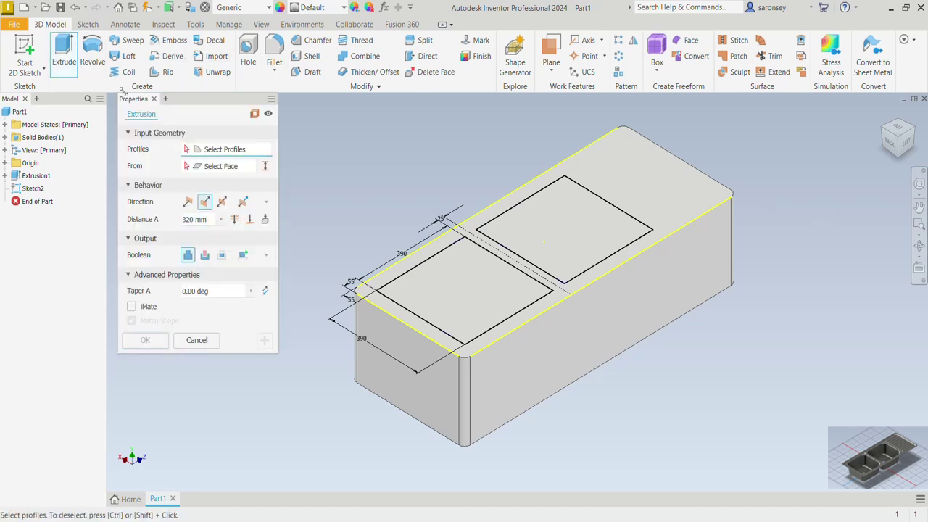
click(471, 285)
click(565, 244)
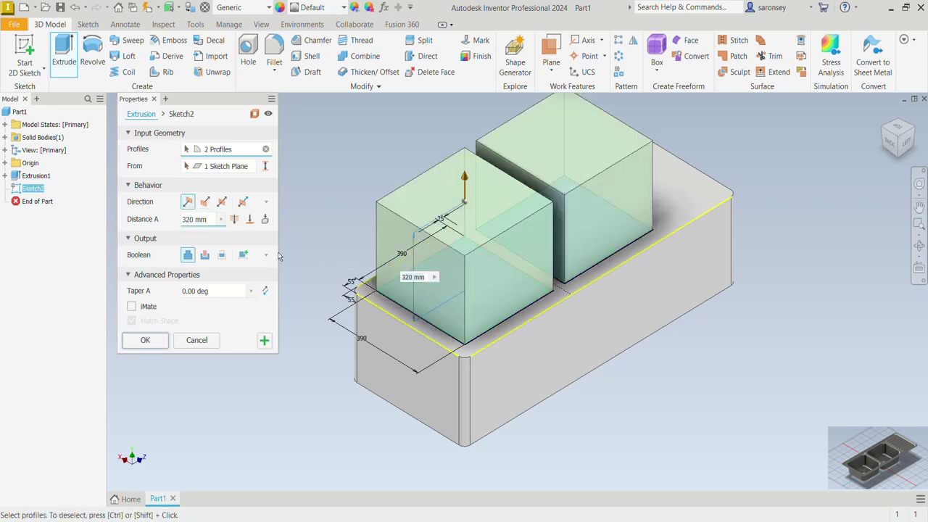
click(208, 202)
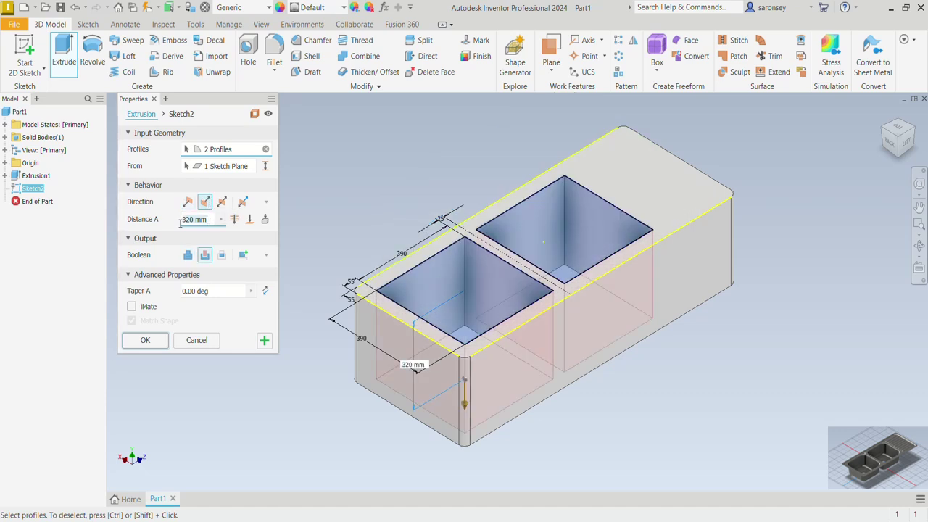
triple_click(182, 219)
text(190)
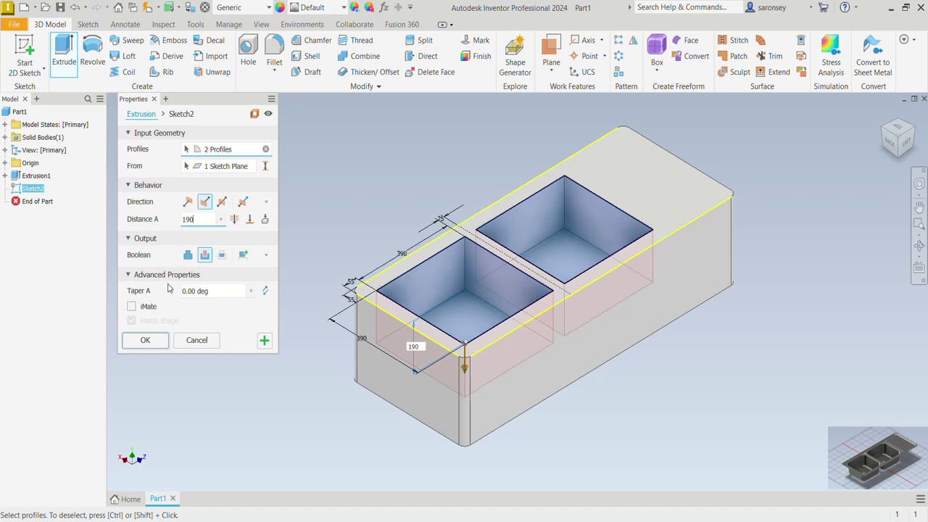
click(209, 290)
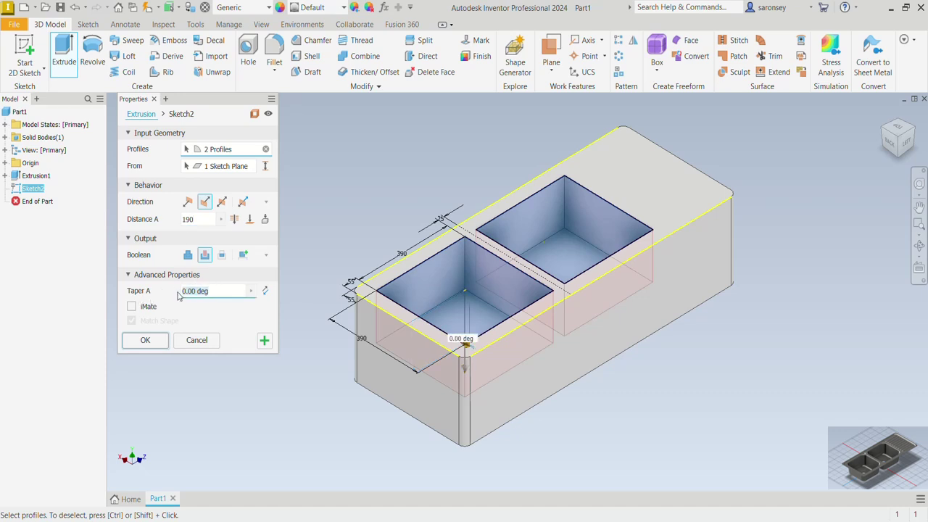
text(-)
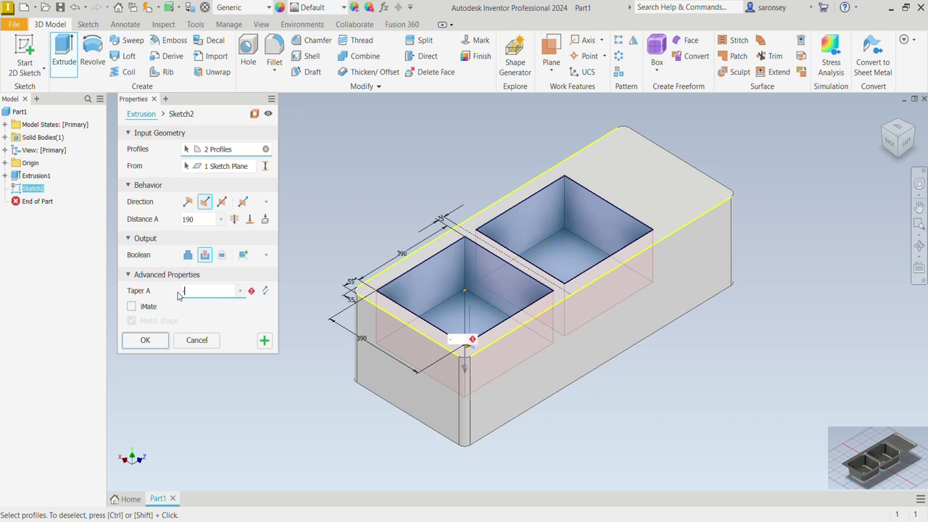
text(5)
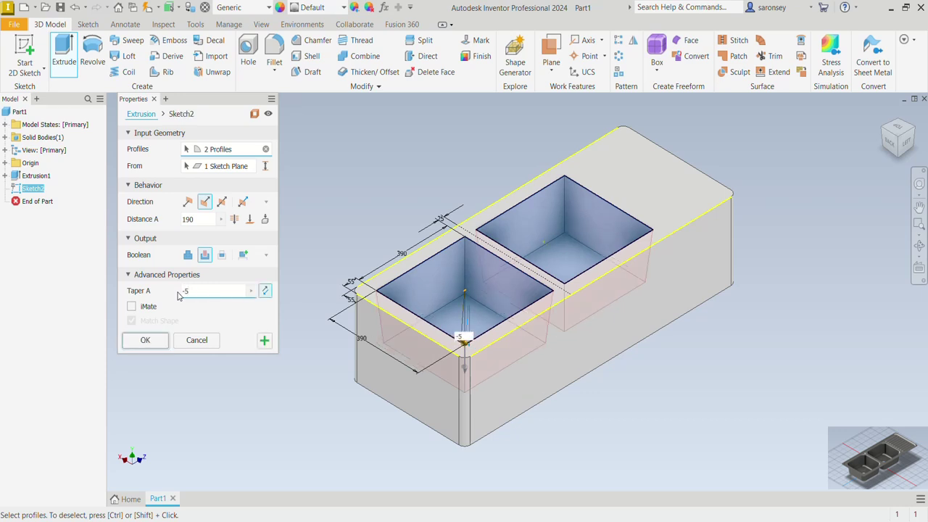
shift+middle_drag(614, 435, 553, 412)
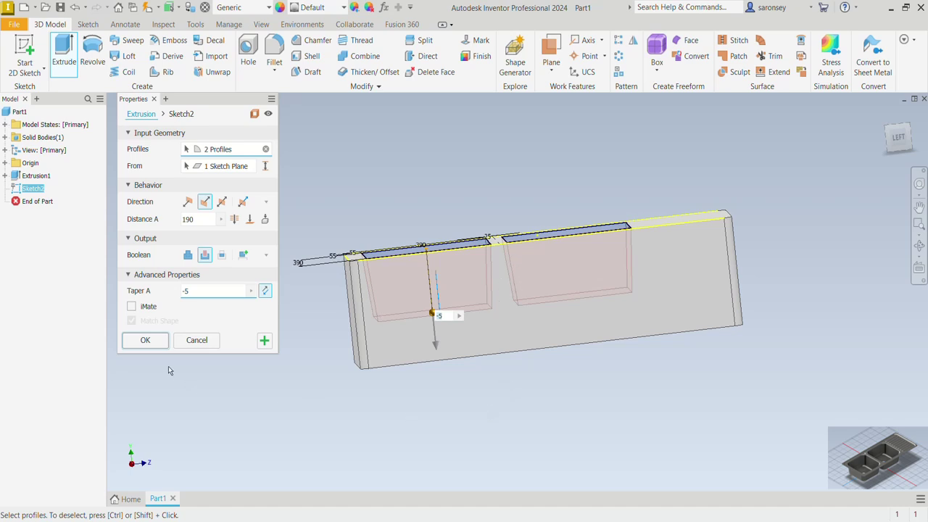
click(145, 340)
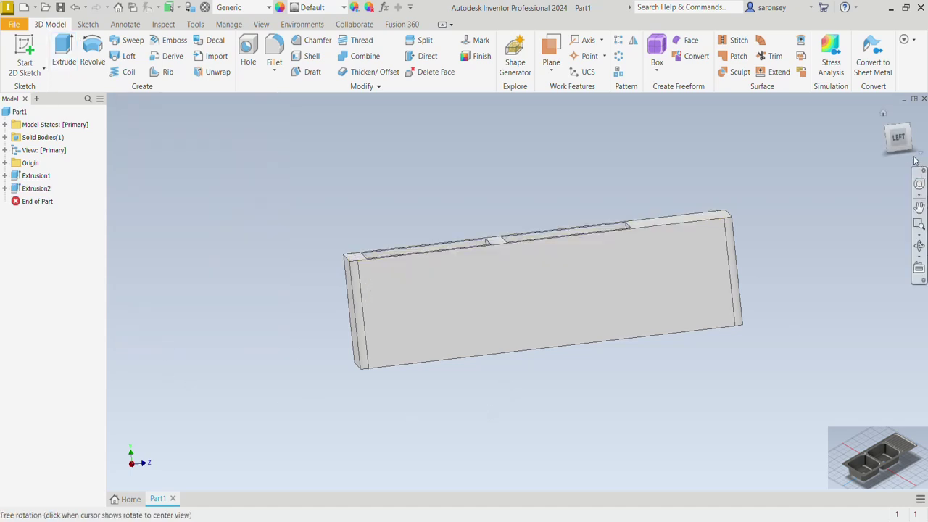
Step: Fillet the four floor edges of each of the two bowls with a 40 mm radius
click(884, 114)
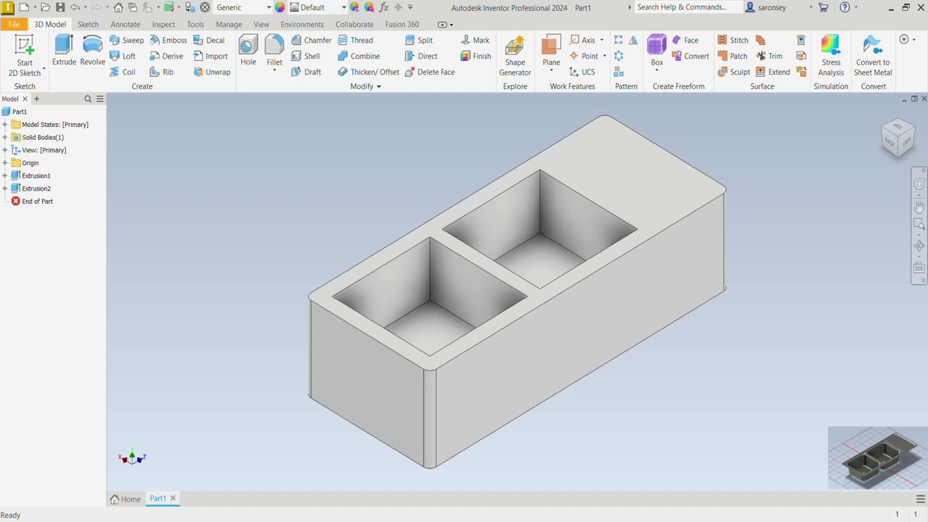
click(274, 54)
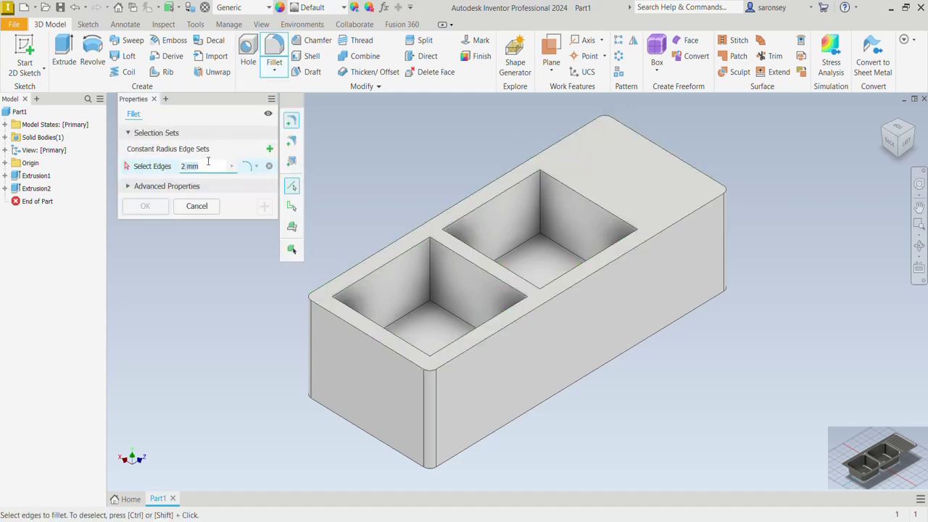
text(40)
click(416, 310)
click(410, 313)
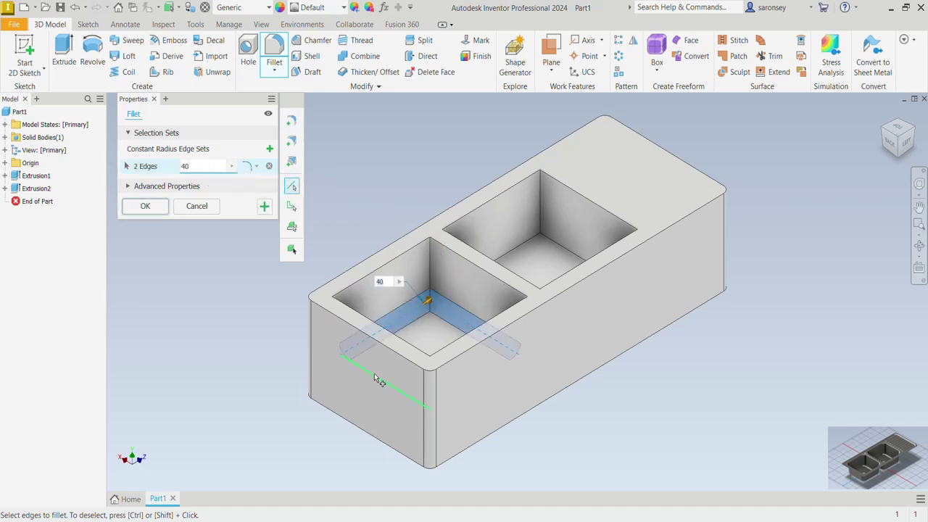
click(377, 380)
click(479, 382)
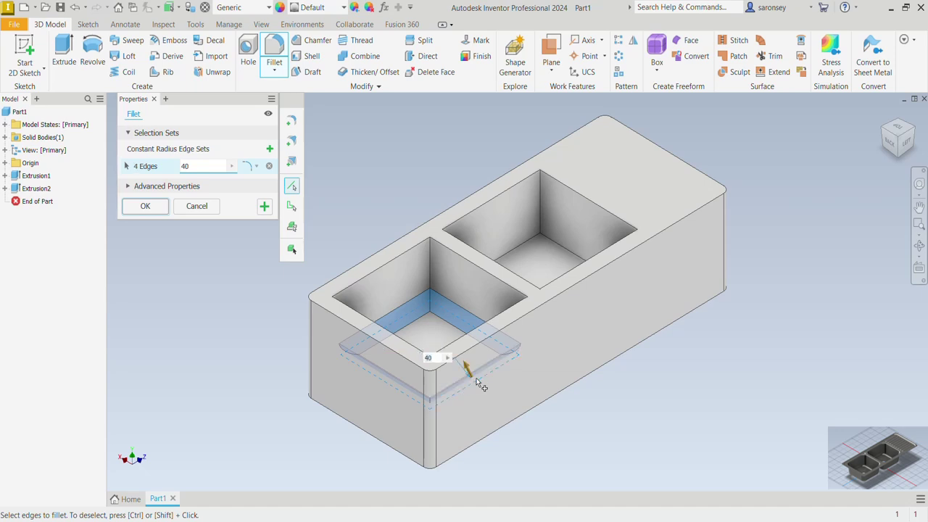
click(520, 247)
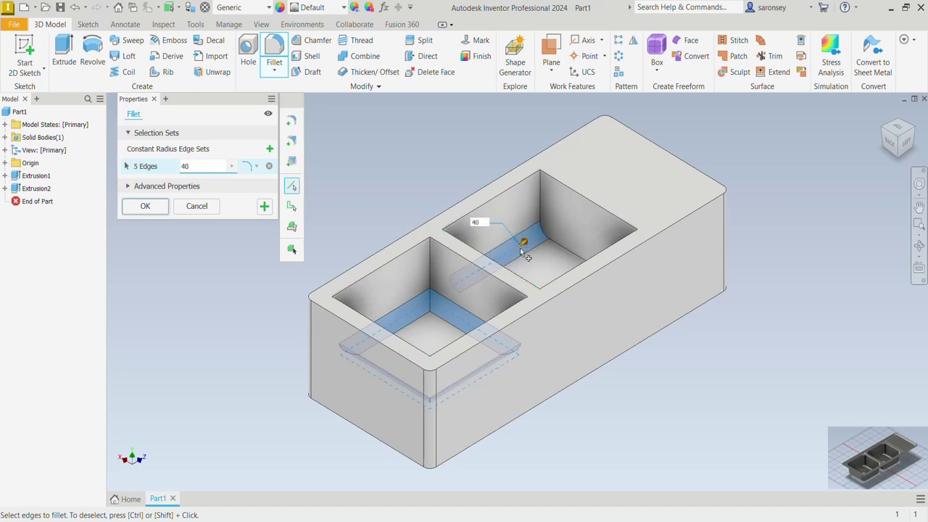
click(570, 247)
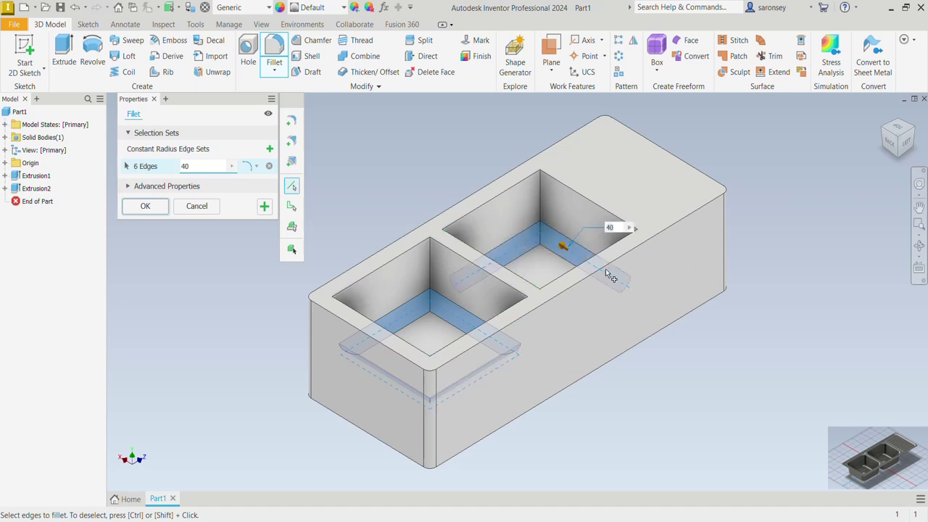
click(574, 326)
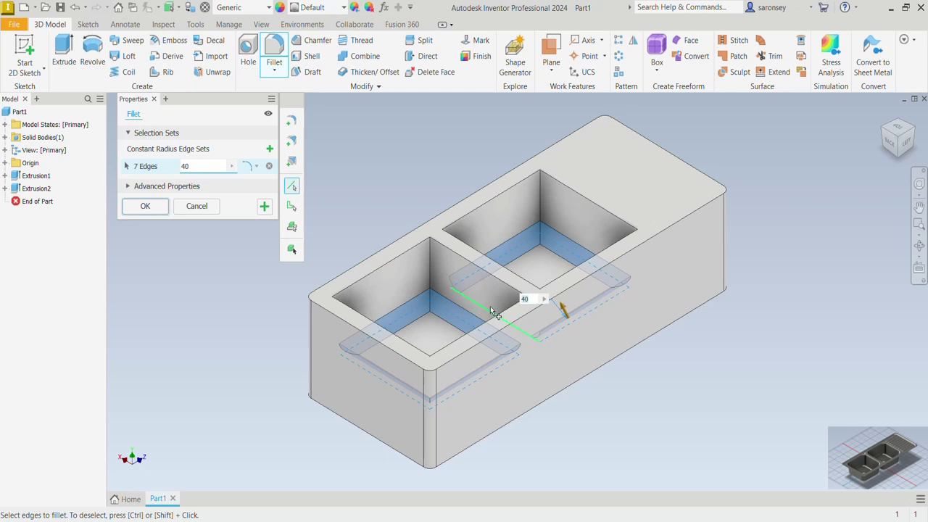
click(492, 311)
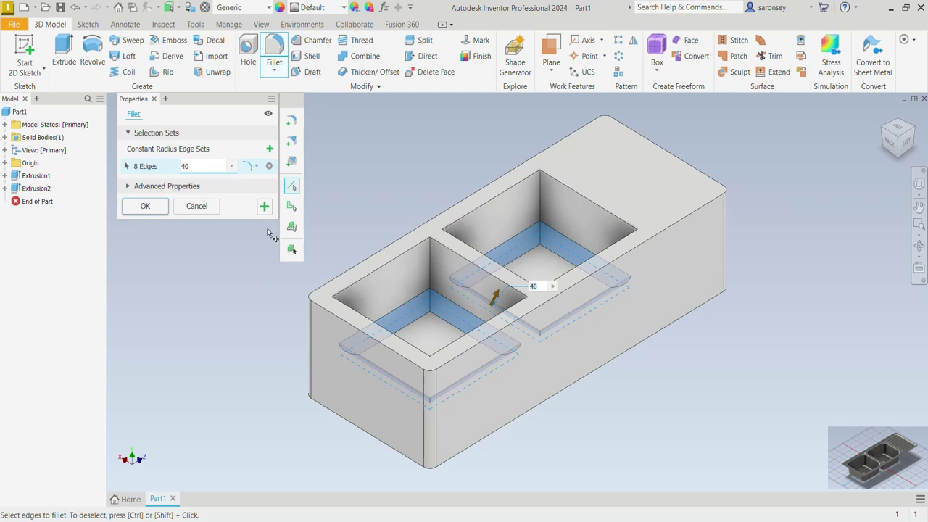
click(265, 206)
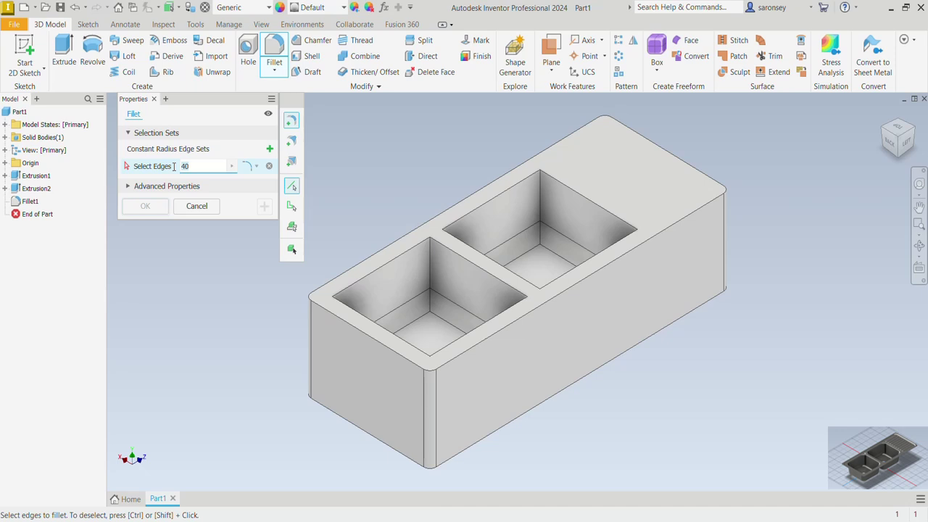
Step: Fillet the four upright corner edges of each of the two bowls with a 65 mm radius
text(5)
key(BackSpace)
text(65)
click(431, 268)
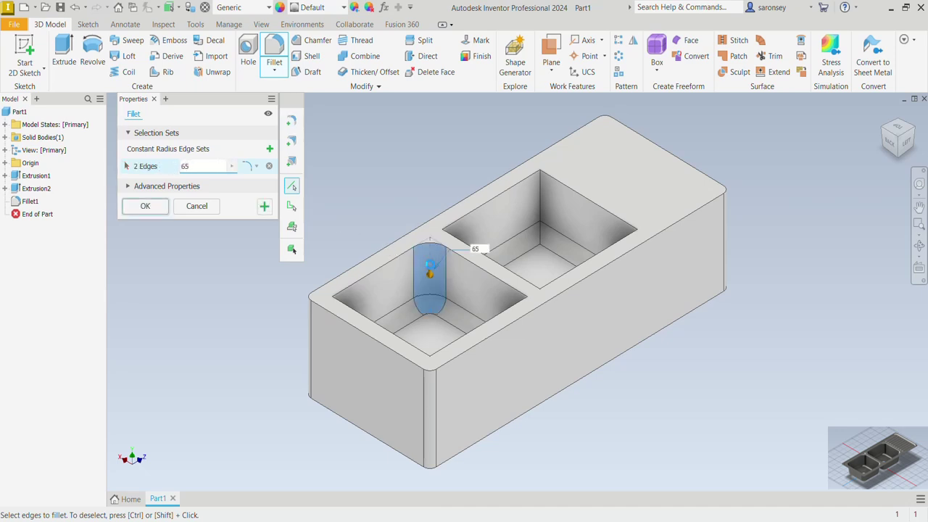
click(342, 347)
click(524, 333)
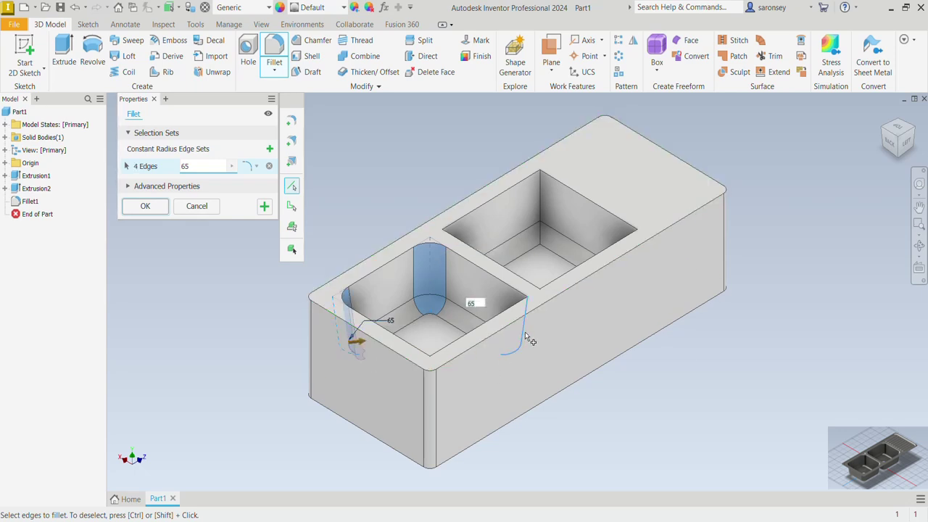
click(428, 391)
click(543, 227)
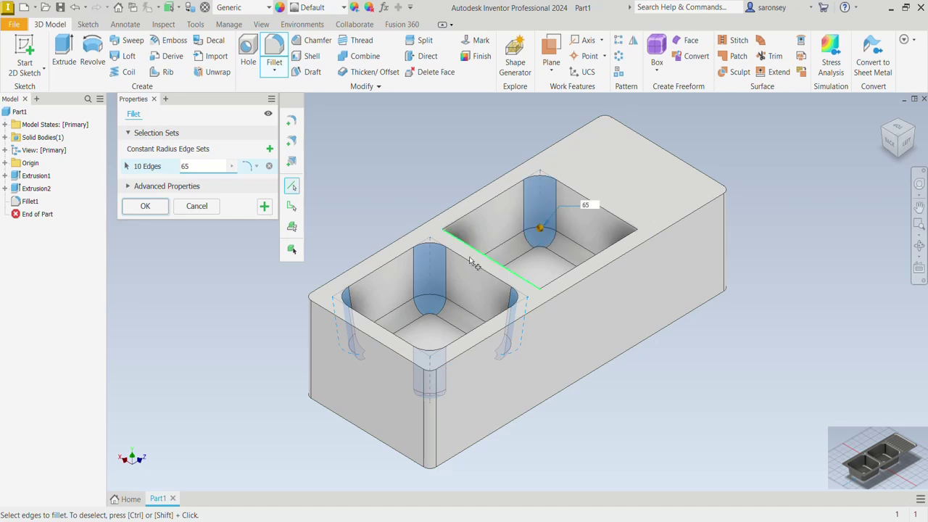
click(450, 282)
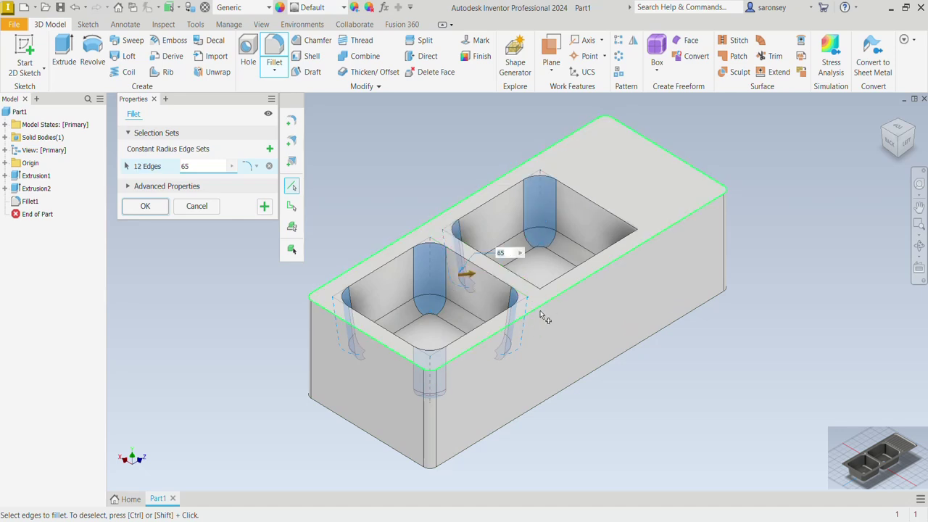
click(543, 314)
click(635, 257)
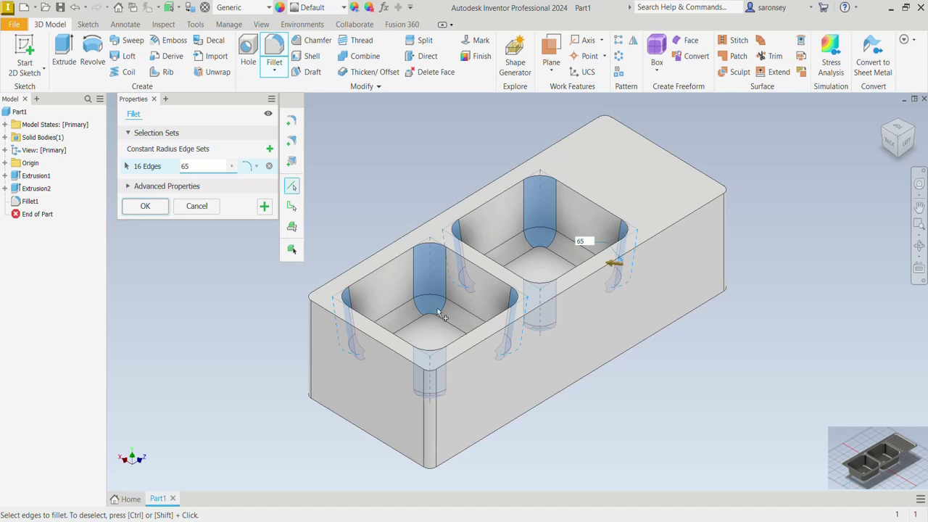
click(145, 206)
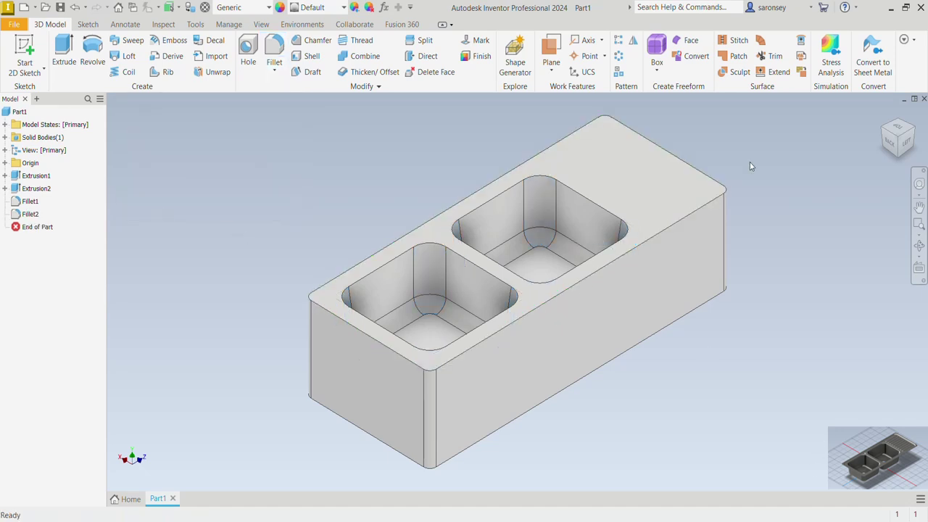
Step: Create a sketch on the block's top face, with the view turned so the block's long side runs horizontally
click(642, 203)
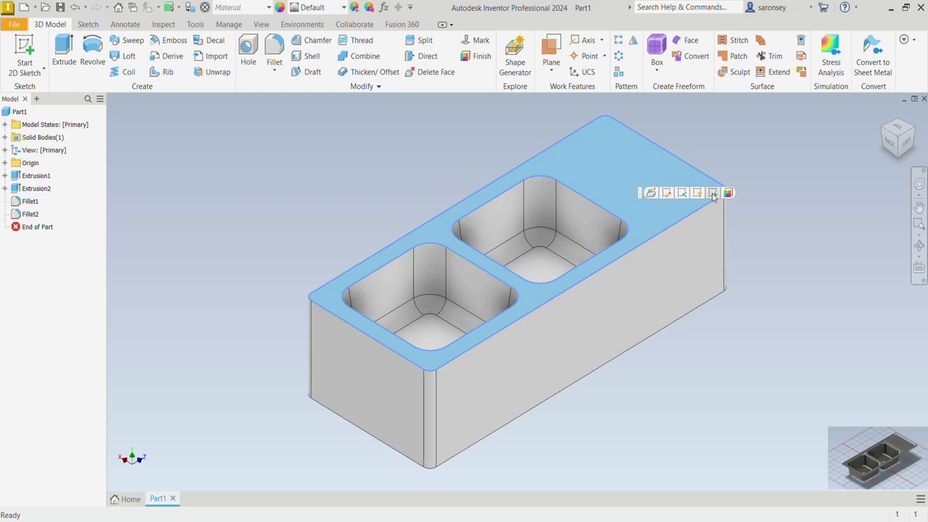
click(712, 194)
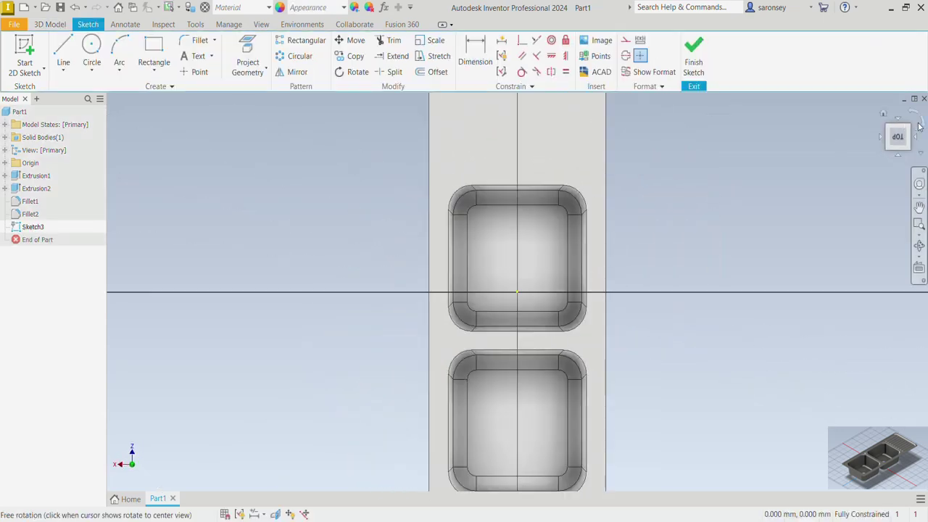
click(925, 124)
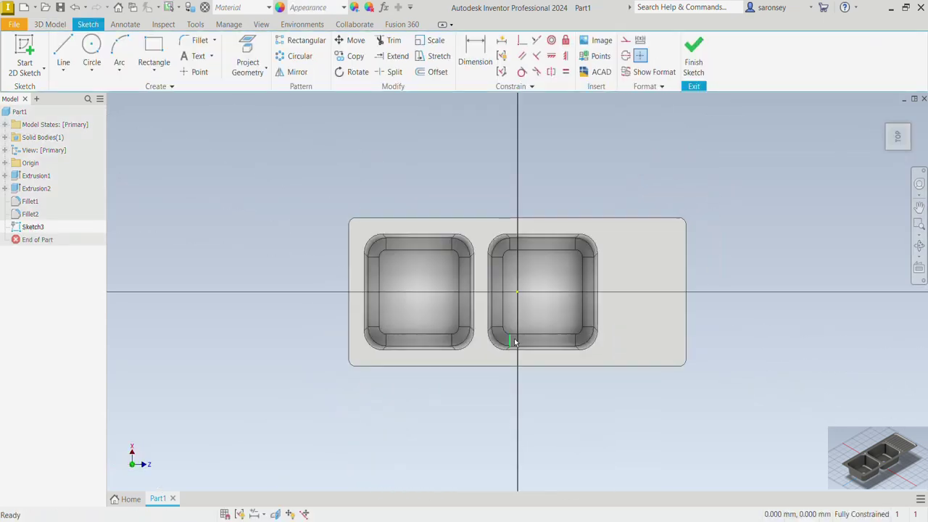
scroll(514, 338, up, 3)
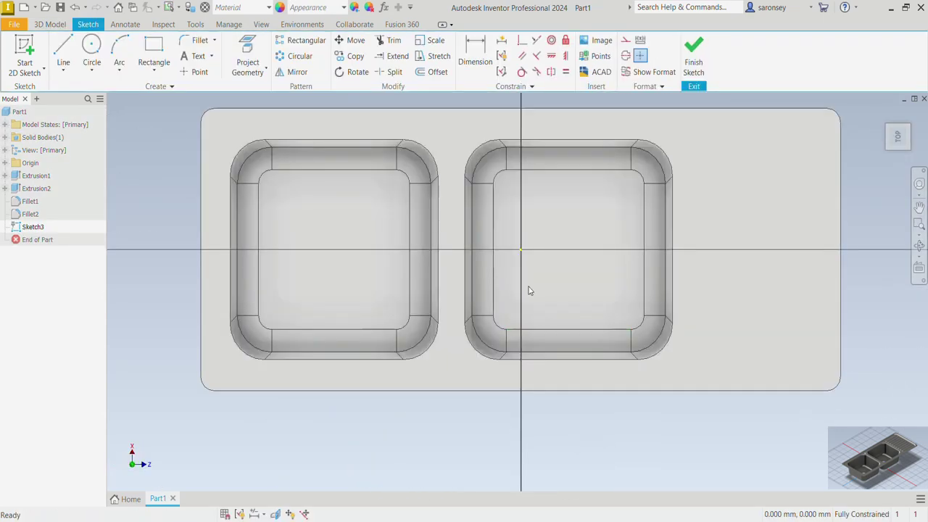
Step: Draw a two-point rectangle of about 1150 × 465 mm on the top face, just inside the block's outline and around both bowls
click(151, 70)
click(166, 90)
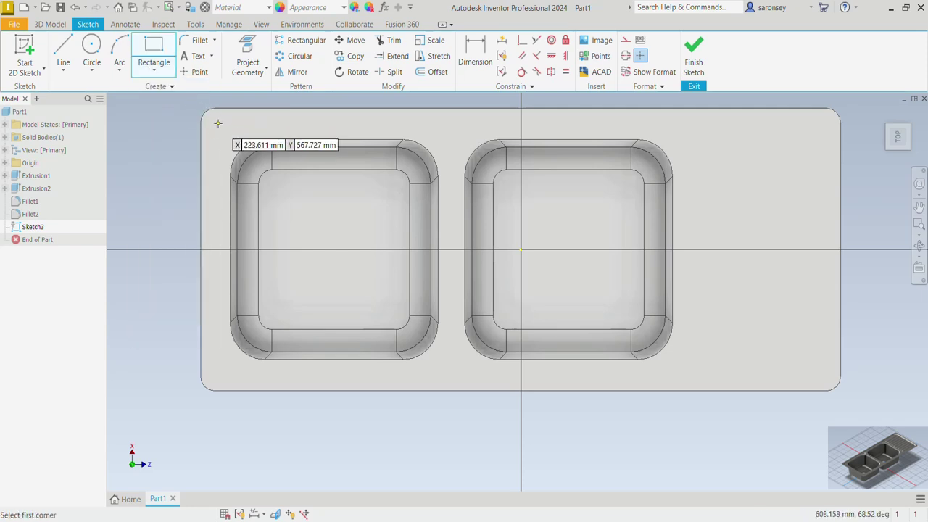
click(212, 115)
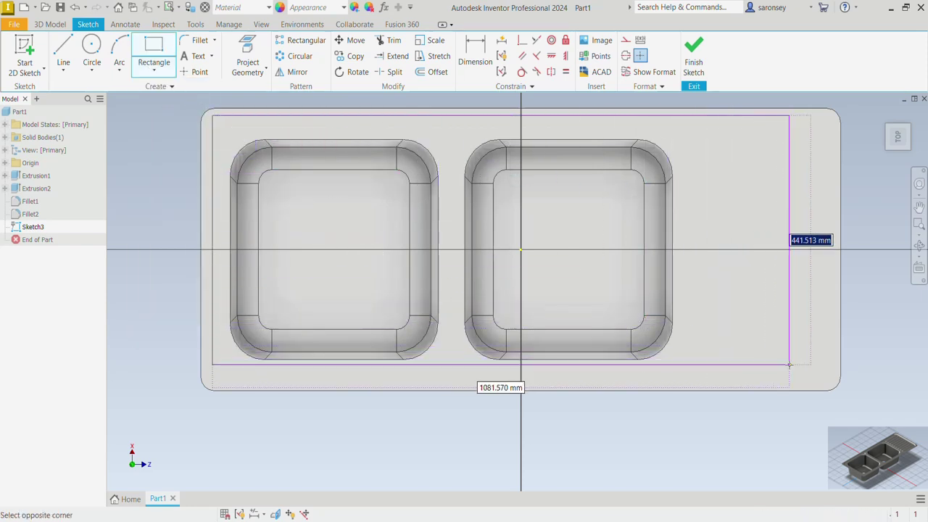
click(825, 377)
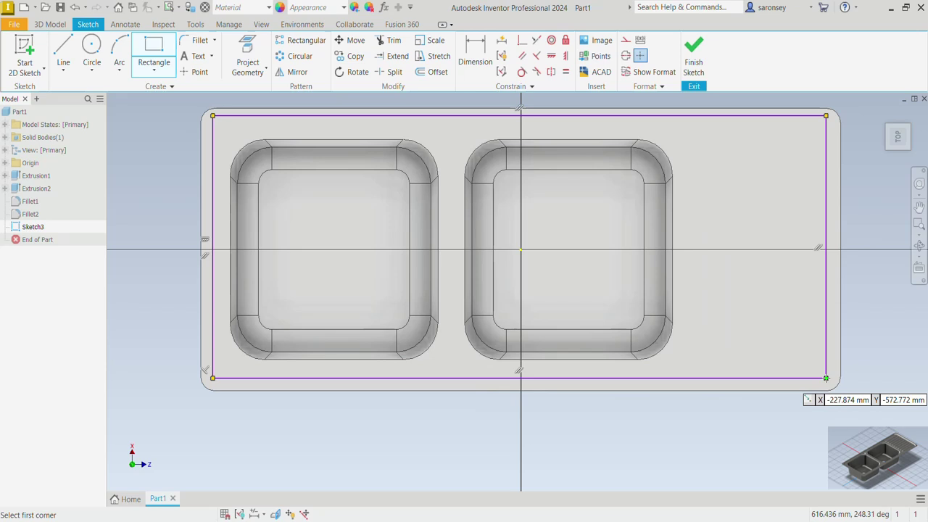
Step: Dimension the rectangle's upper long edge 15 mm from the block's parallel outer edge
click(475, 54)
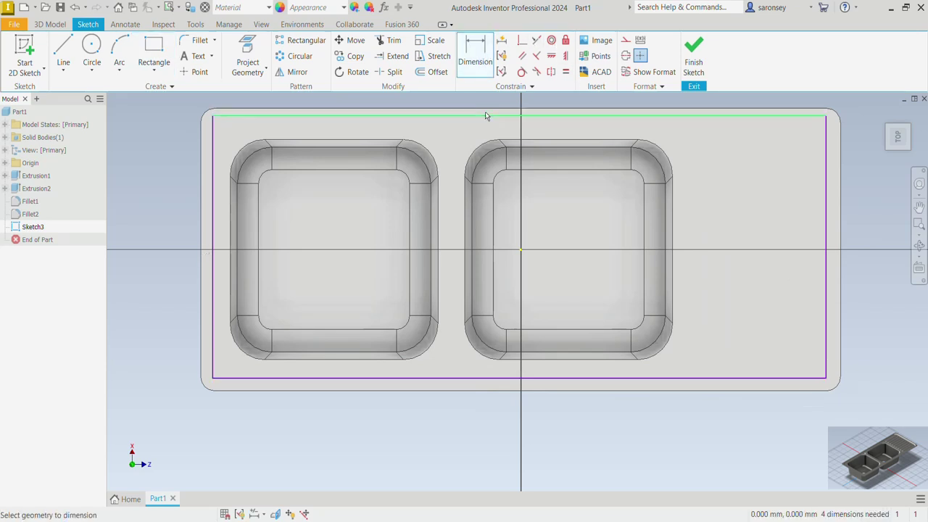
click(485, 116)
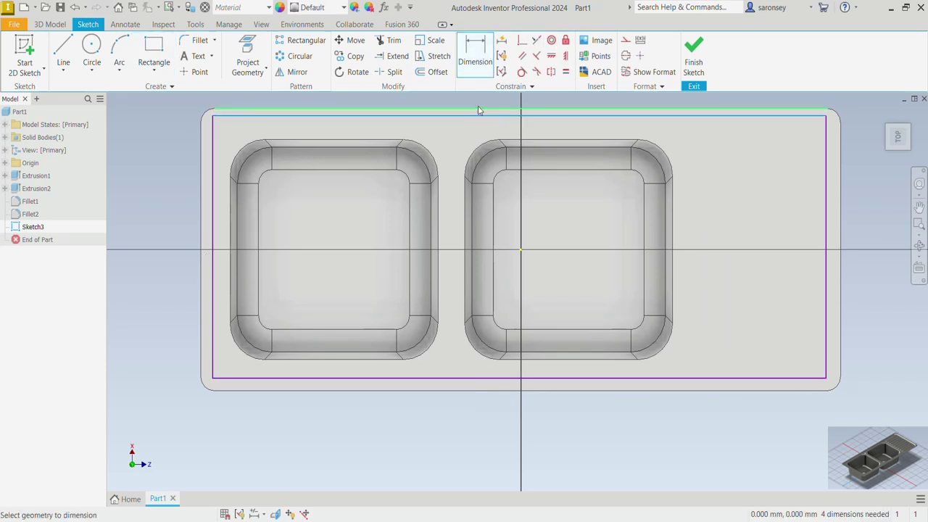
click(480, 109)
click(458, 101)
text(1)
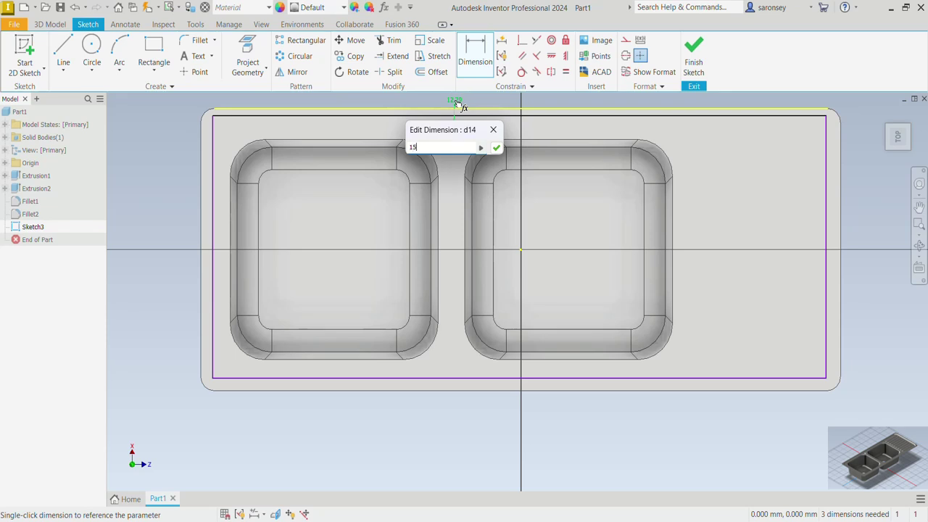
text(5)
key(Return)
Step: Dimension the rectangle's short edge at the bowl end from the block's outer edge, linking the value to the 15 mm offset dimension
click(215, 160)
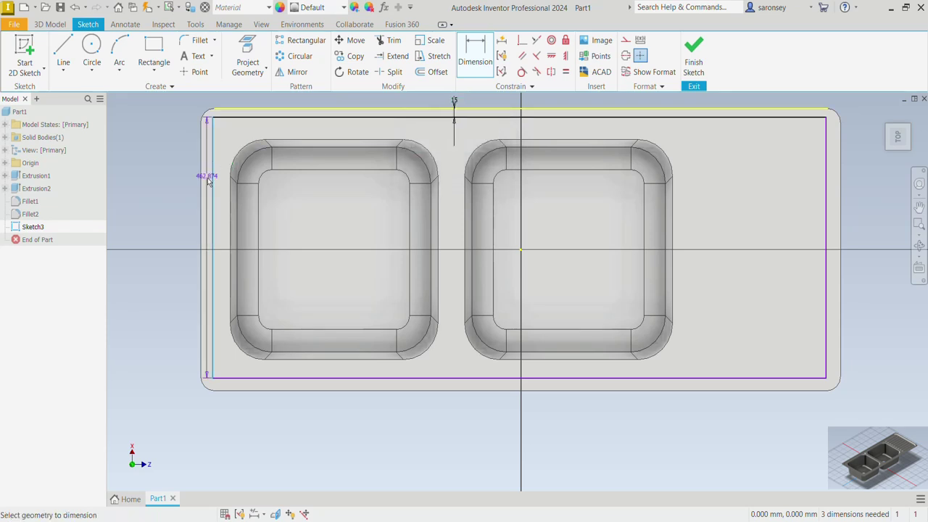
click(200, 188)
click(169, 180)
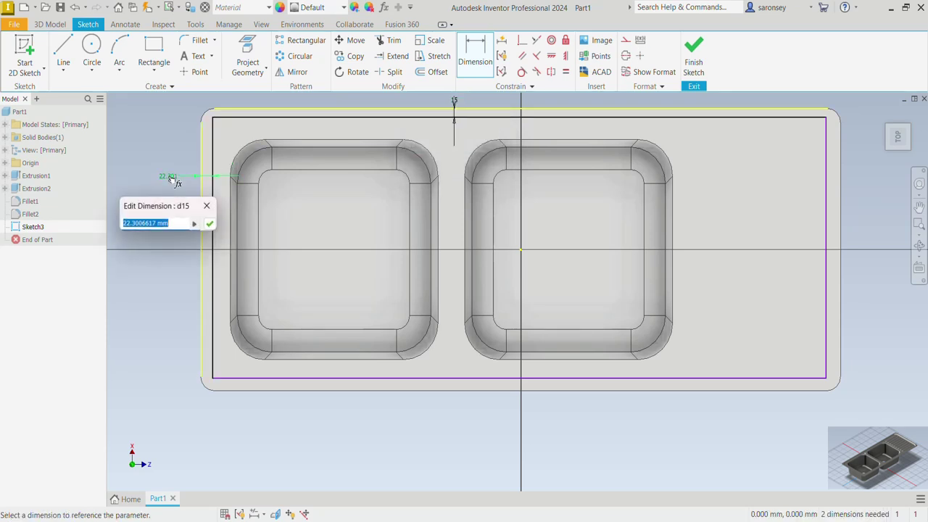
click(455, 102)
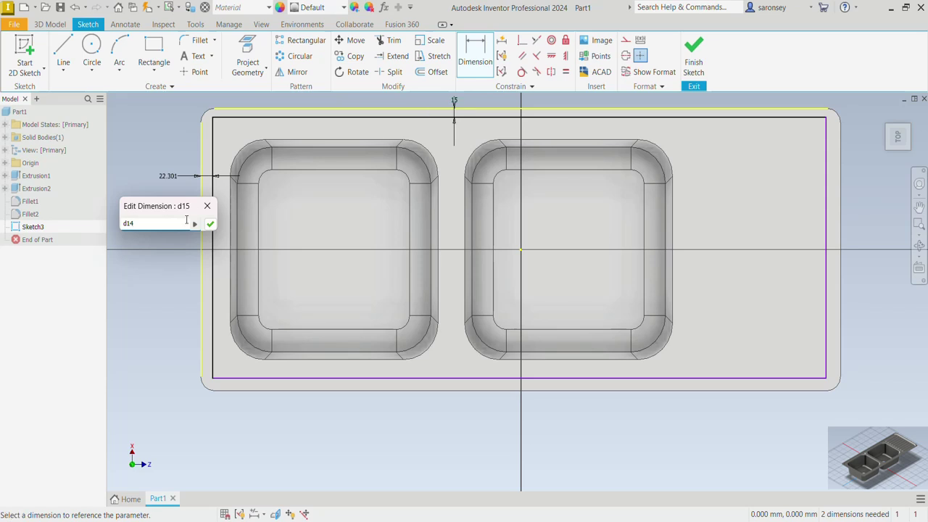
click(211, 225)
Step: Dimension the rectangle's lower long edge from the block's outer edge, linking the value to the first 15 mm offset (d14)
click(266, 378)
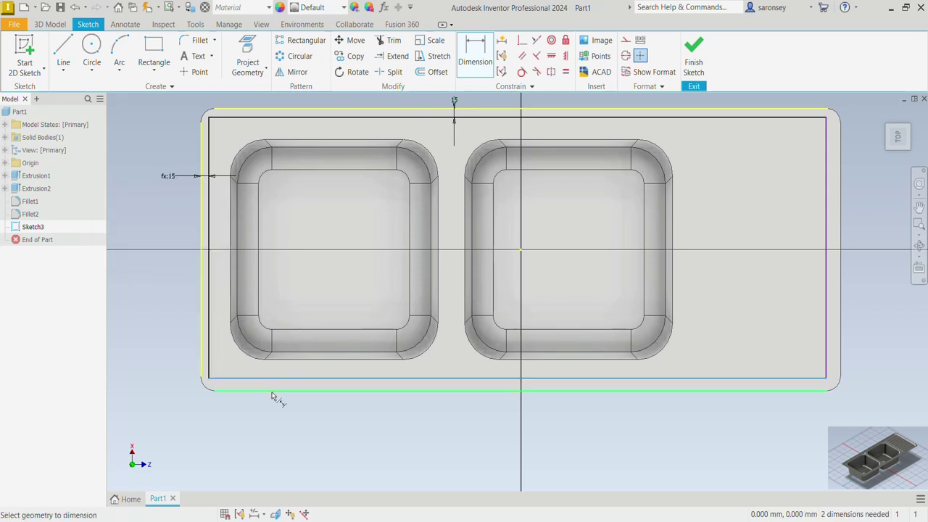
click(271, 394)
click(287, 419)
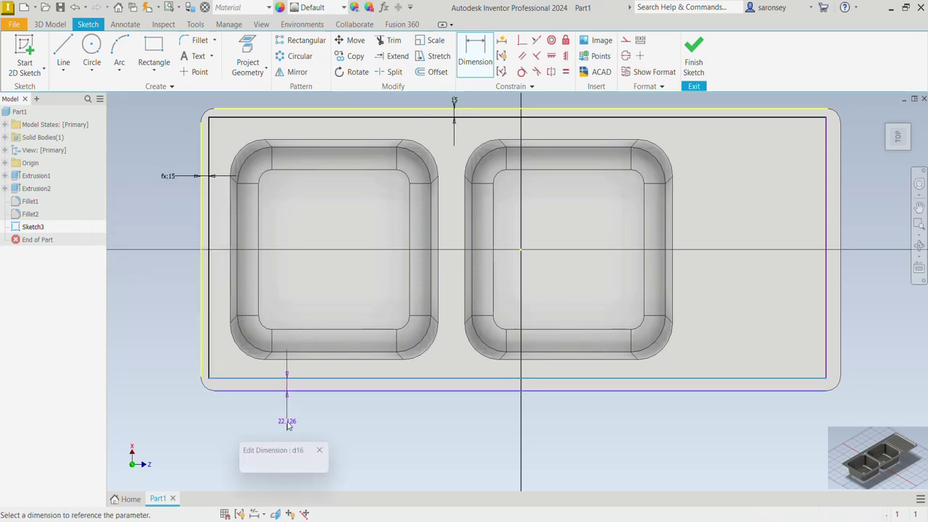
click(454, 102)
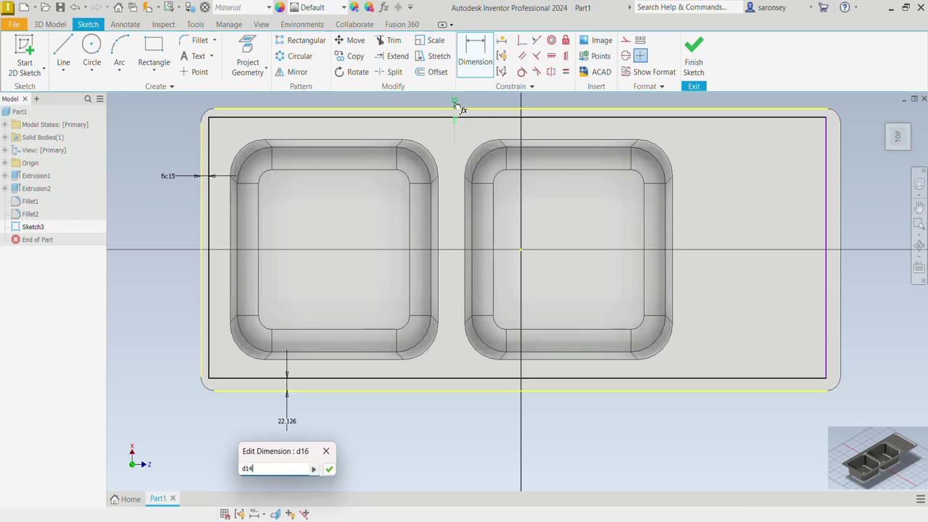
click(329, 470)
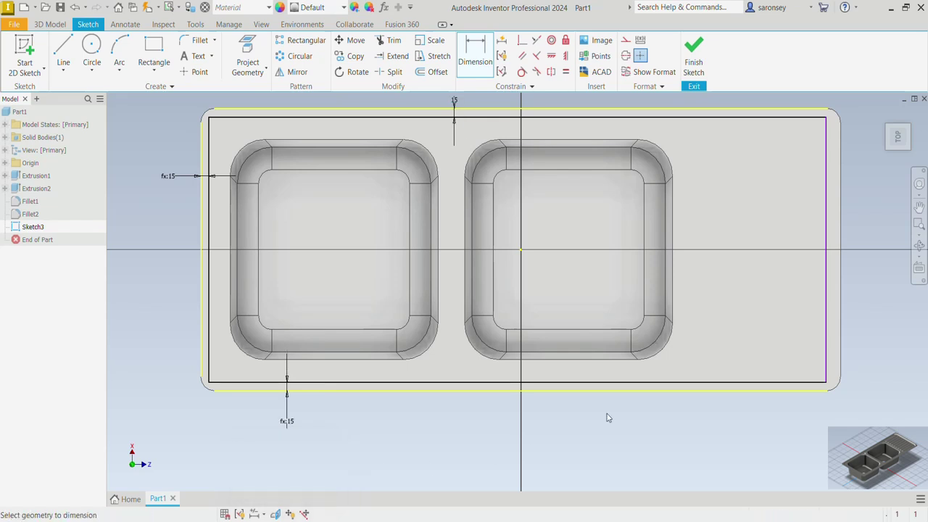
Step: Dimension the rectangle's short edge at the drainboard end from the block's outer edge, linking it to the lower edge's offset (d16)
click(826, 290)
click(842, 290)
click(787, 429)
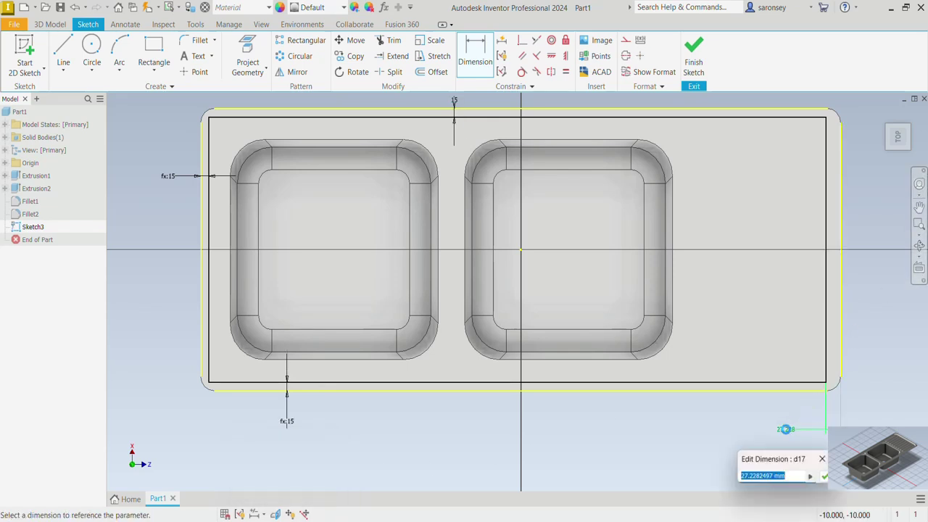
click(288, 422)
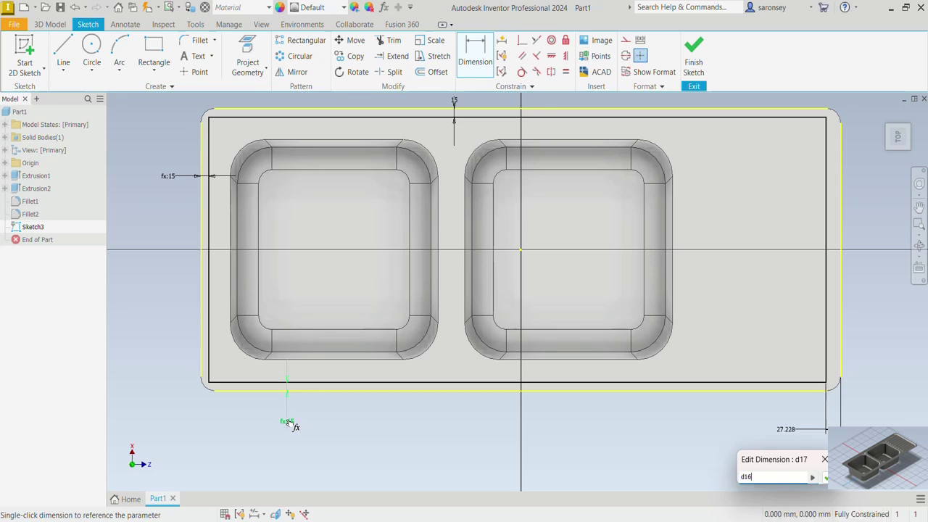
click(825, 477)
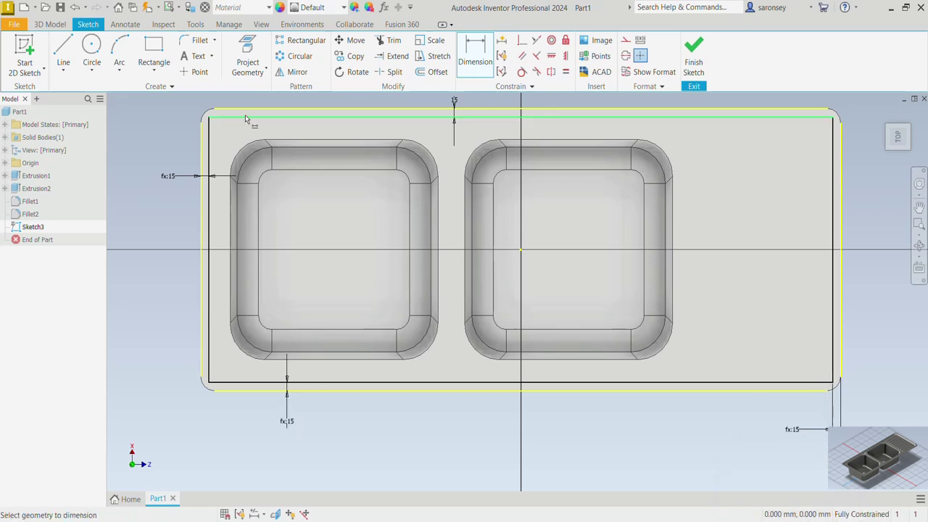
Step: Round all four corners of the sketched rectangle with 50 mm sketch fillets
click(185, 39)
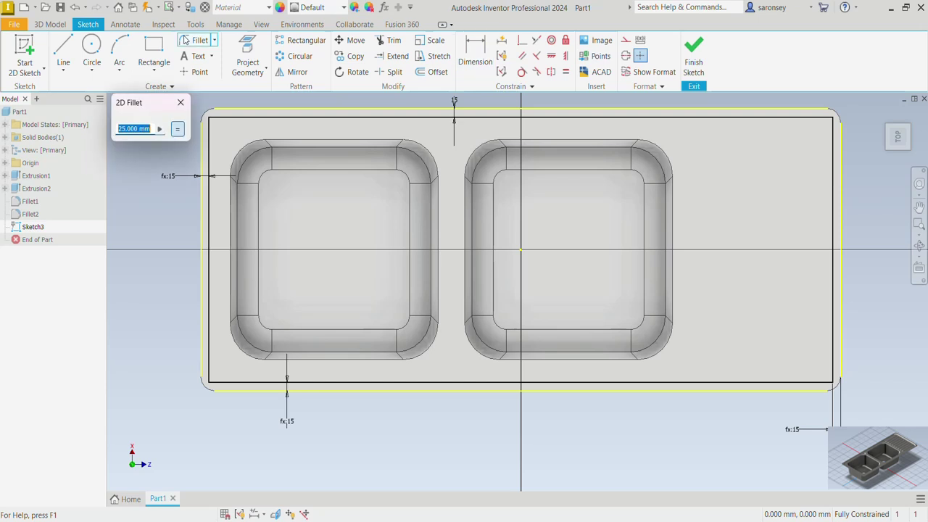
text(50)
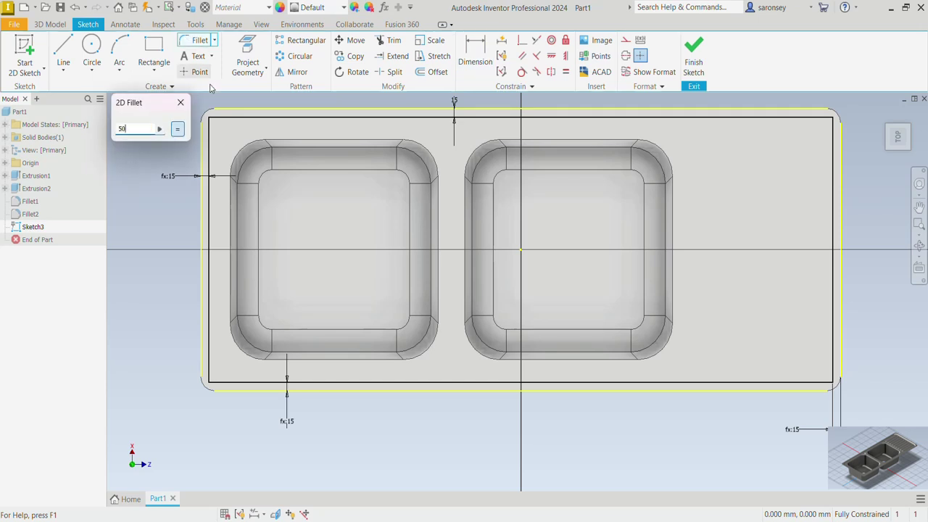
click(211, 149)
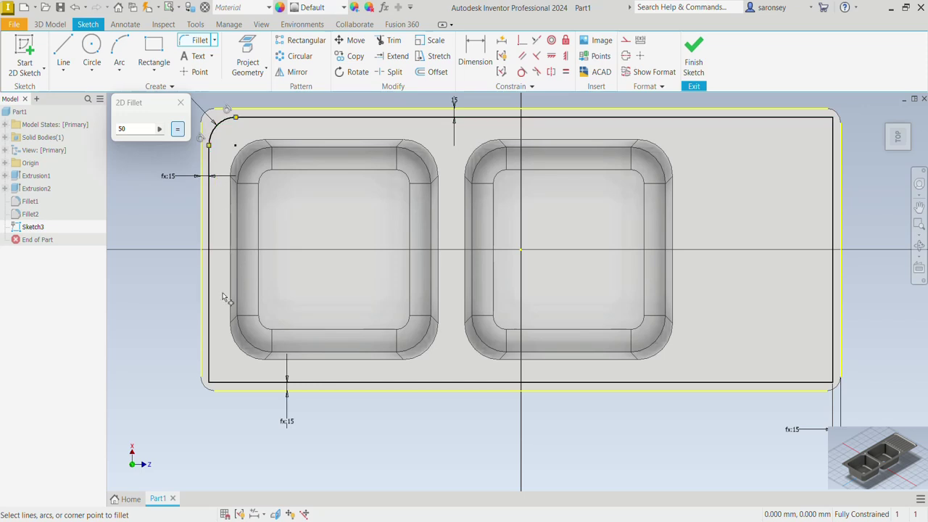
click(245, 388)
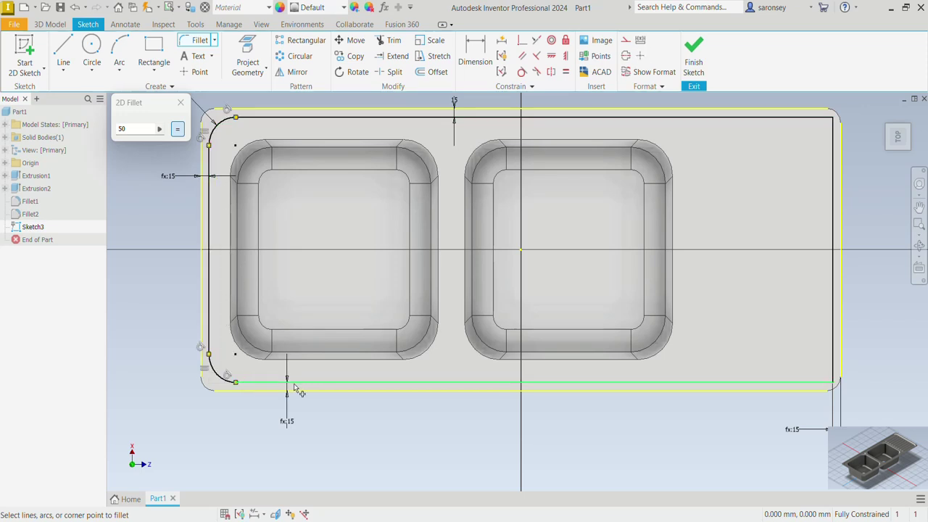
click(828, 362)
click(830, 141)
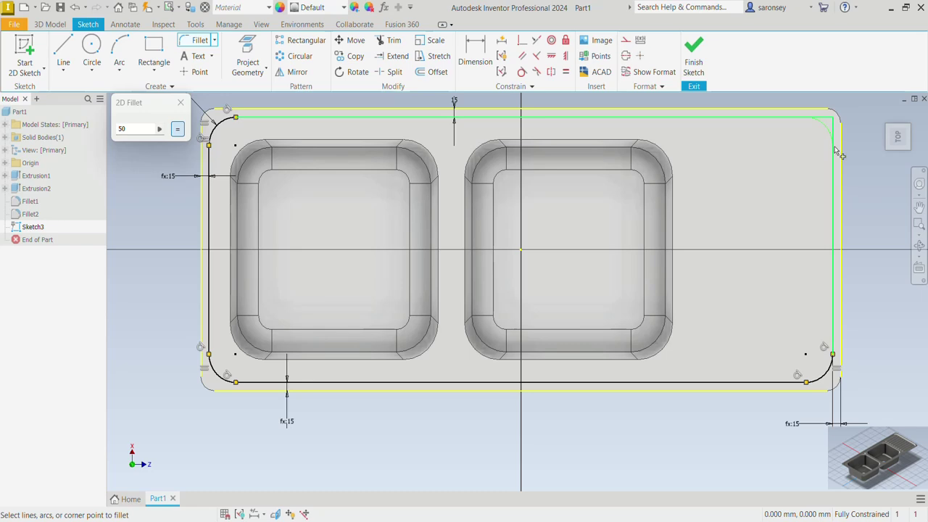
click(181, 104)
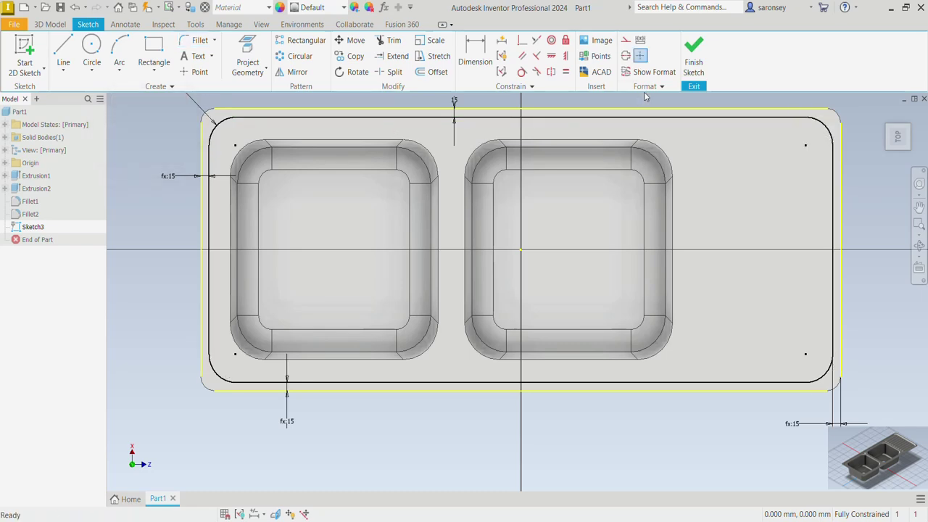
Step: Finish the sketch and extrude-cut the rounded rectangle 5 mm down into the block
click(694, 56)
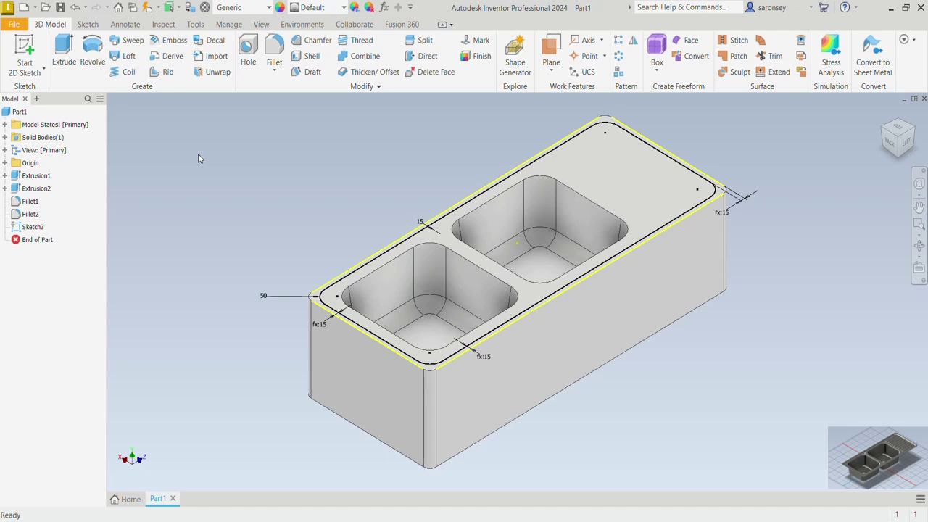
key(e)
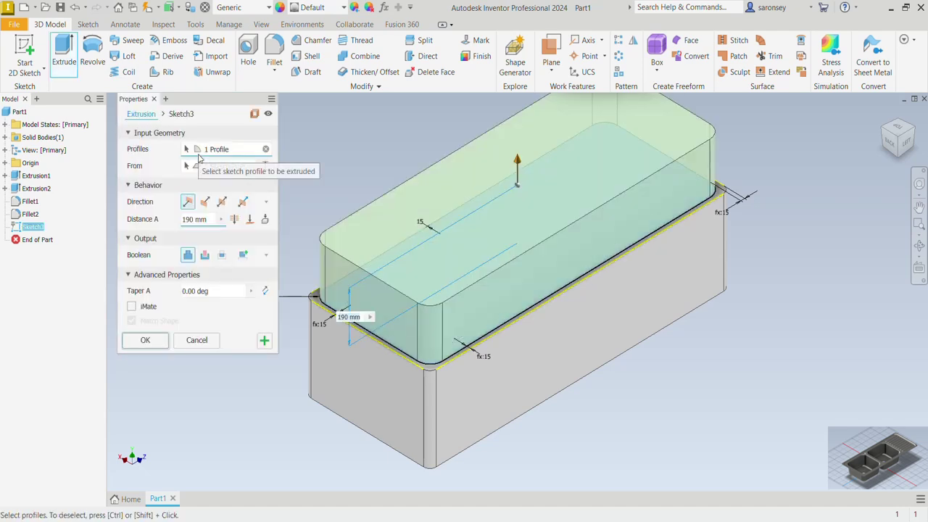
click(208, 260)
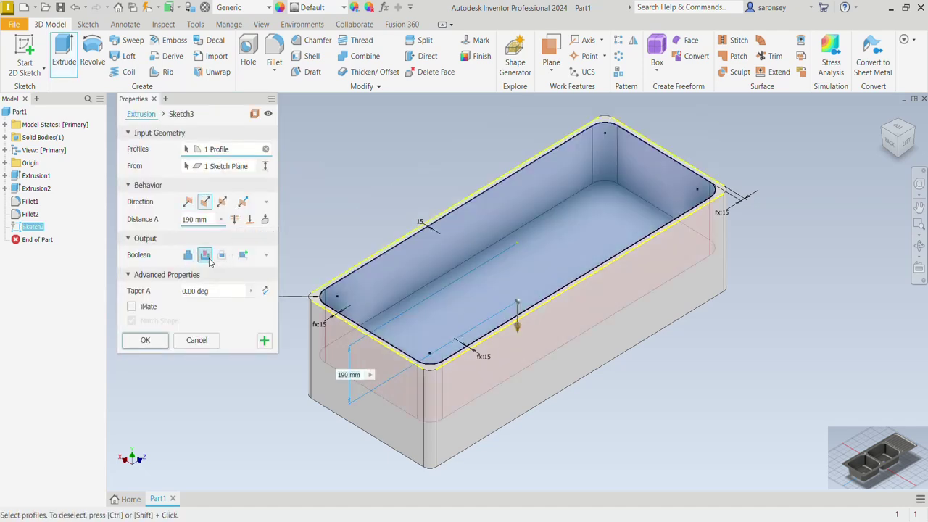
drag(209, 219, 167, 222)
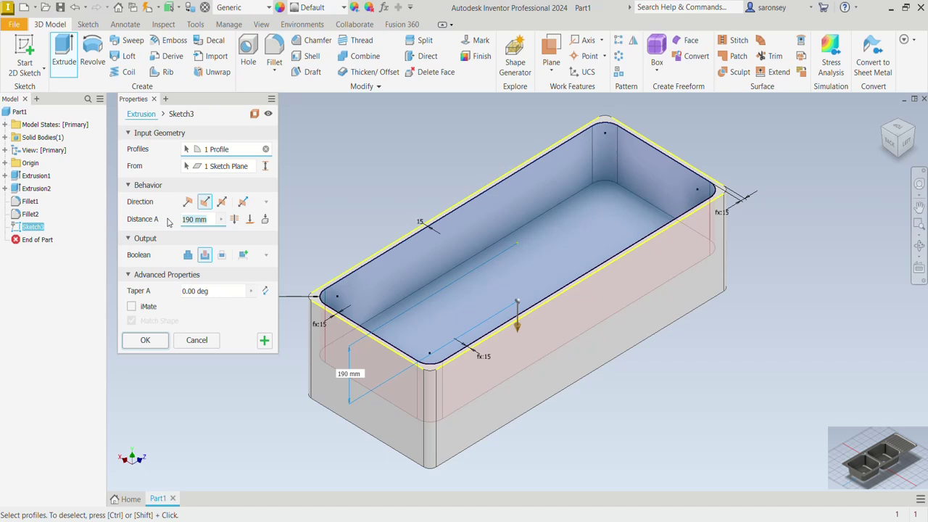
text(5)
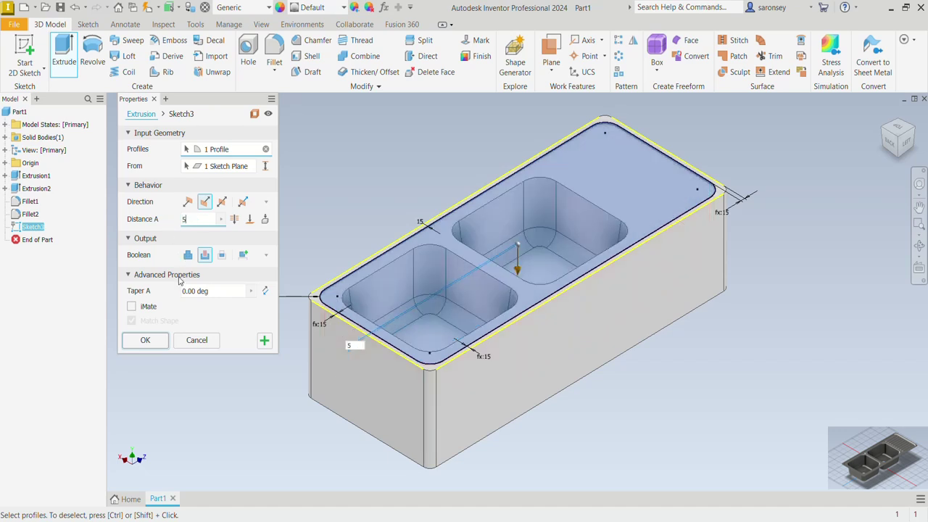
click(144, 340)
Step: Fillet the floor edge loop of the shallow recess in the top face with a 15 mm radius, keeping the Fillet command active
key(F2)
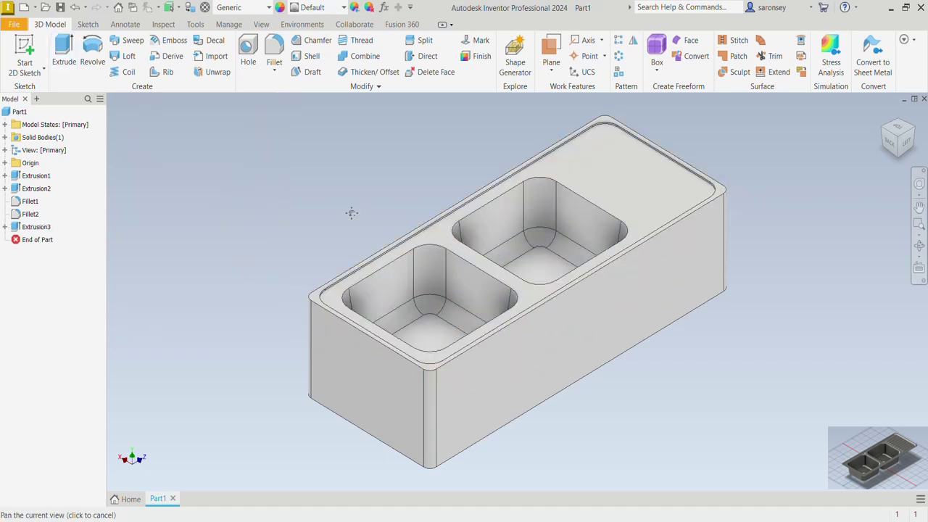
drag(351, 212, 345, 222)
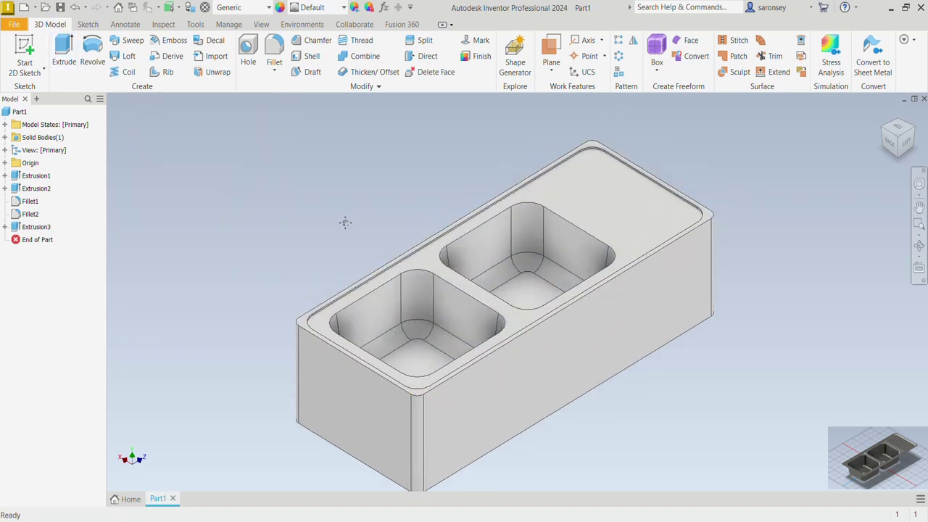
click(274, 49)
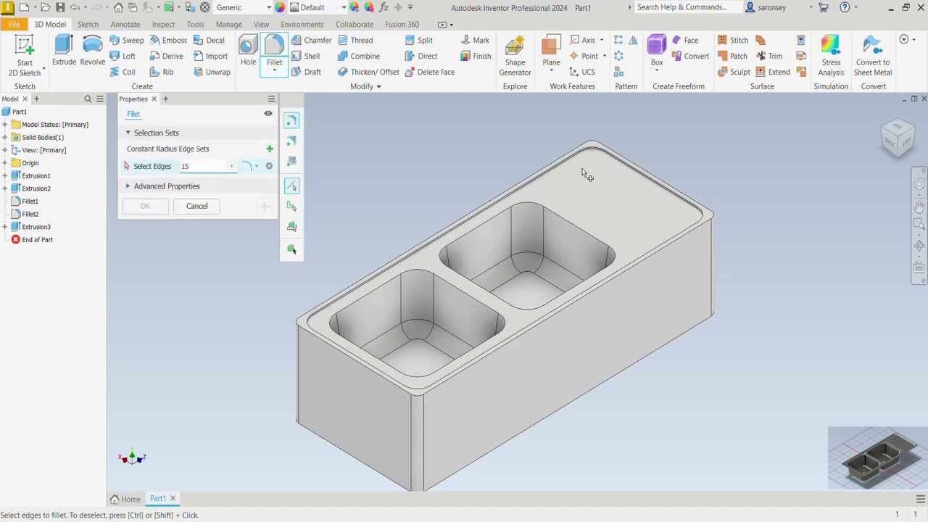
scroll(583, 172, up, 3)
scroll(584, 136, up, 2)
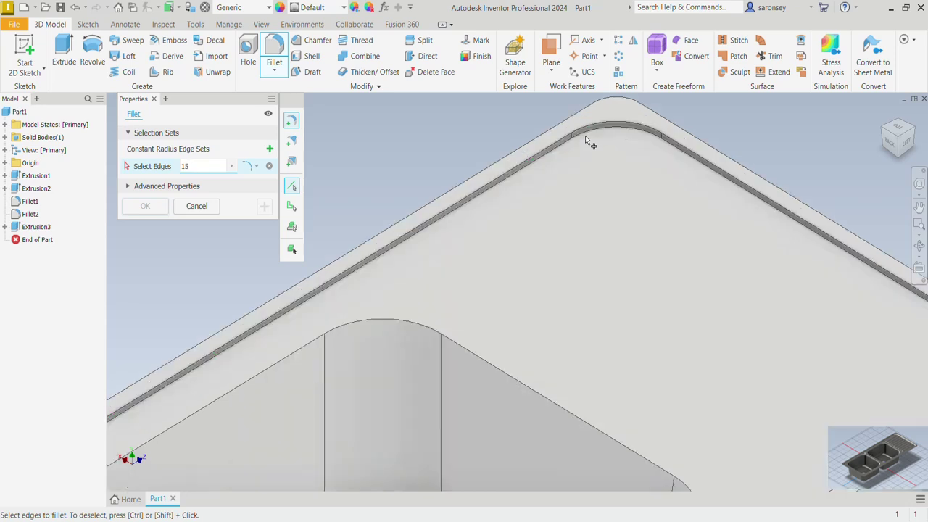
click(593, 137)
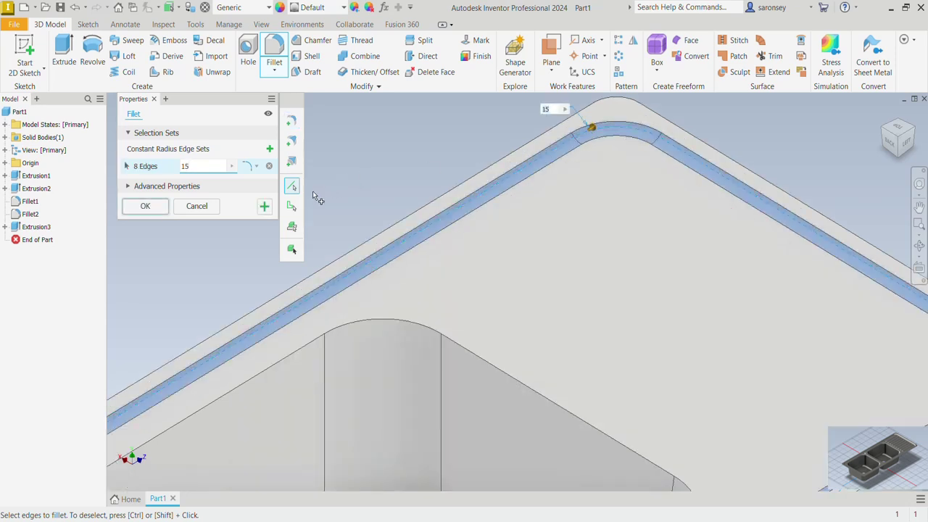
click(263, 206)
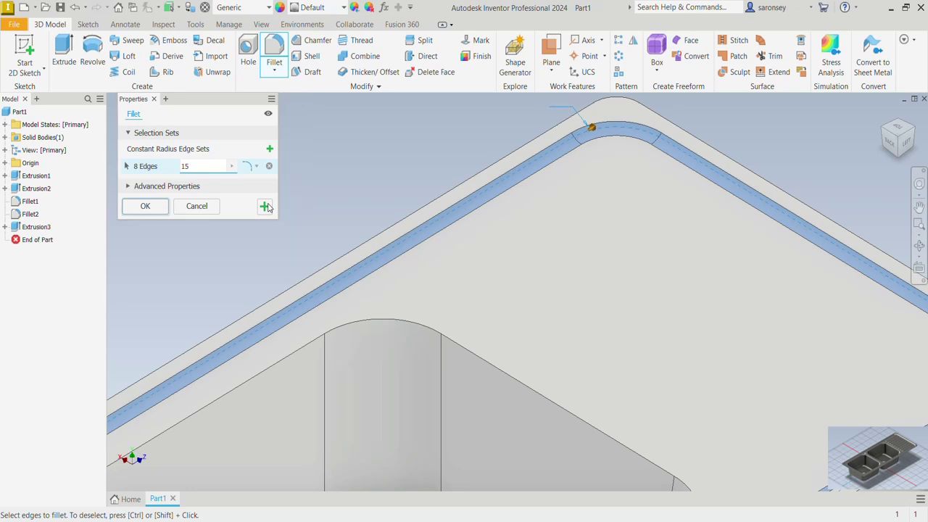
Step: Fillet the upper edge loop of the shallow top recess with a 10 mm radius
key(BackSpace)
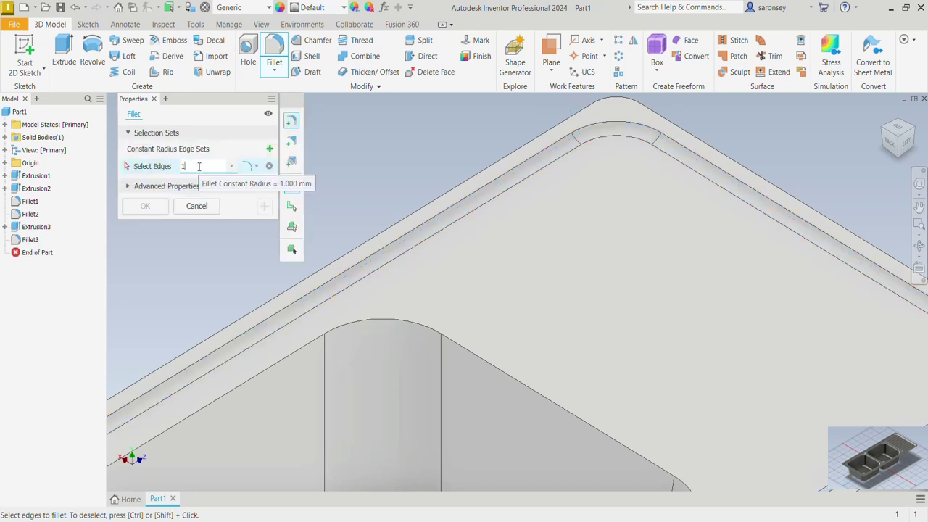
text(0)
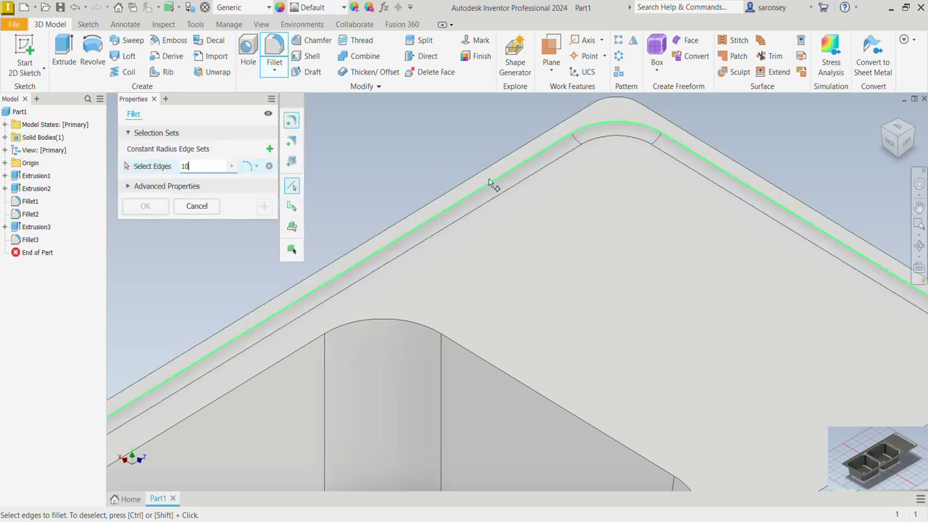
click(488, 179)
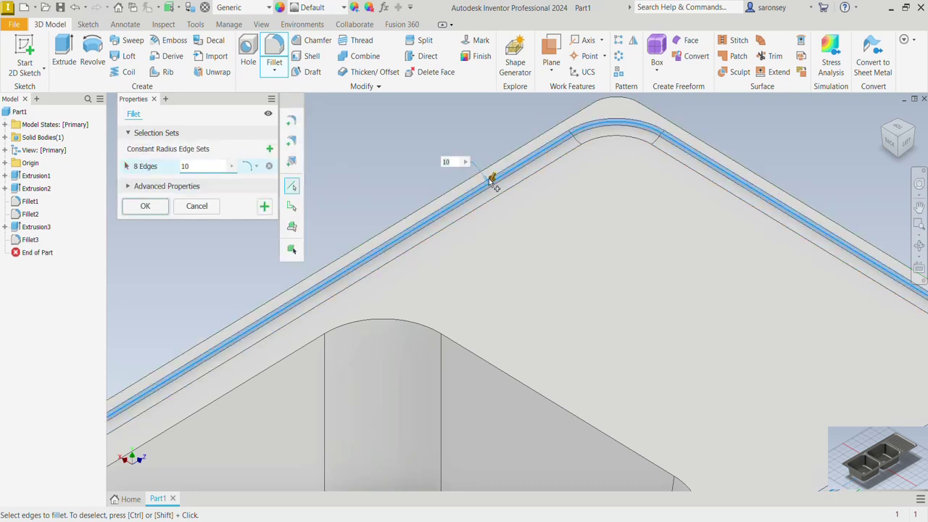
click(155, 209)
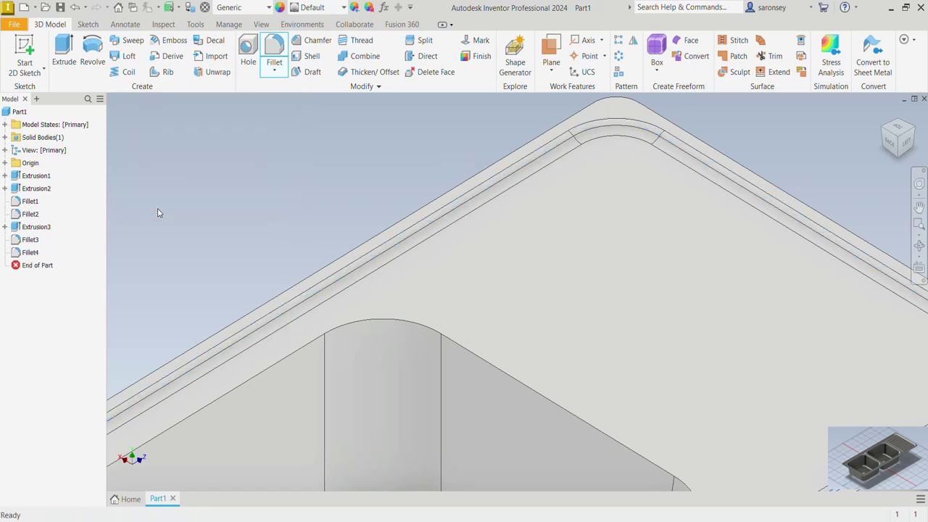
Step: Fillet the top rim edges of both bowls with a 10 mm radius
click(885, 114)
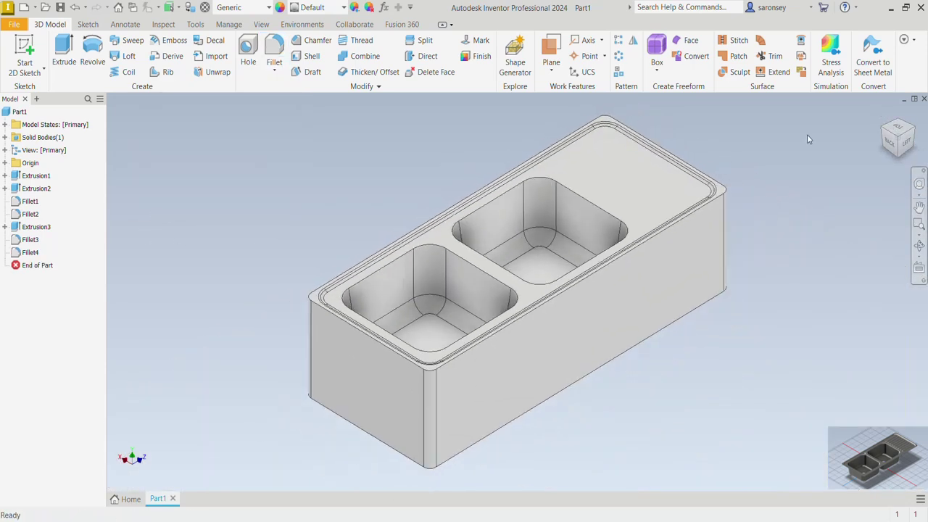
key(F4)
drag(802, 135, 790, 151)
click(885, 118)
click(274, 49)
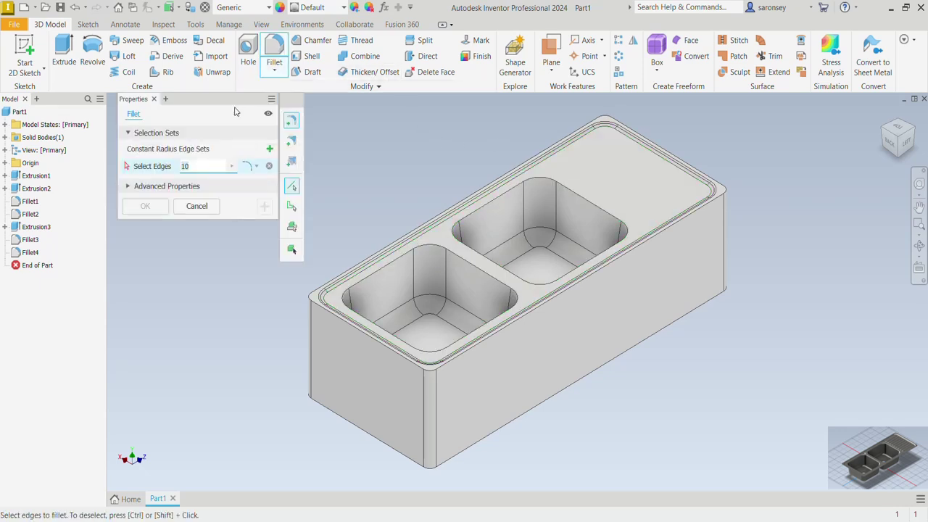
click(413, 246)
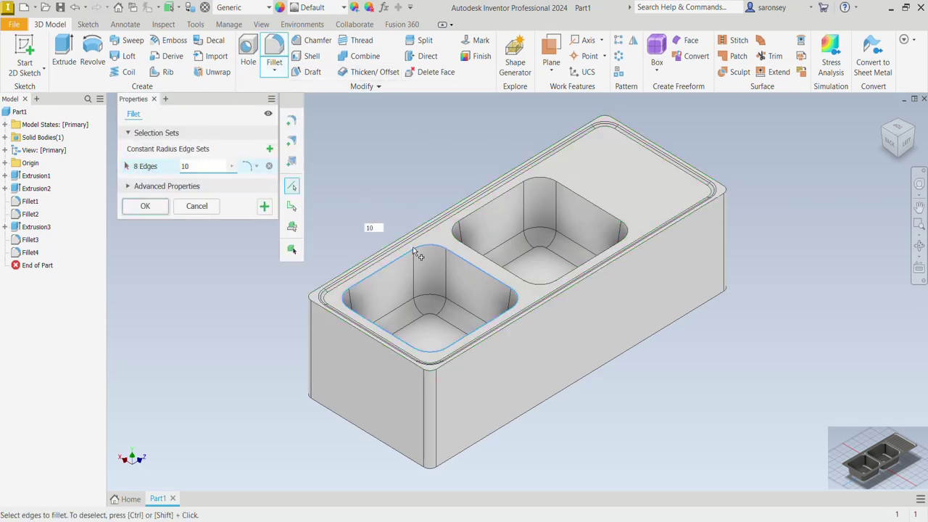
click(555, 180)
click(145, 206)
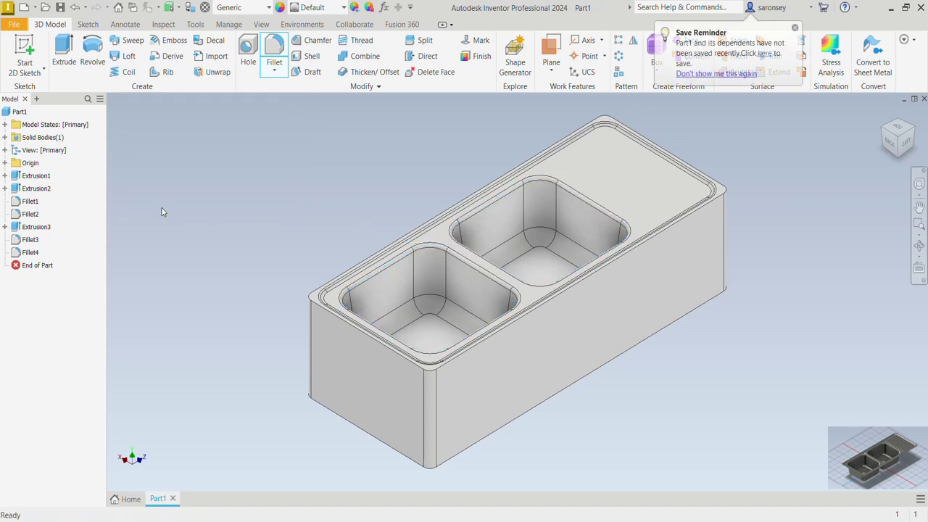
Step: On the recess floor, sketch a construction line about 278 mm long from the midpoint of the nearer bowl's rim edge to the recess's far edge
click(607, 176)
click(683, 168)
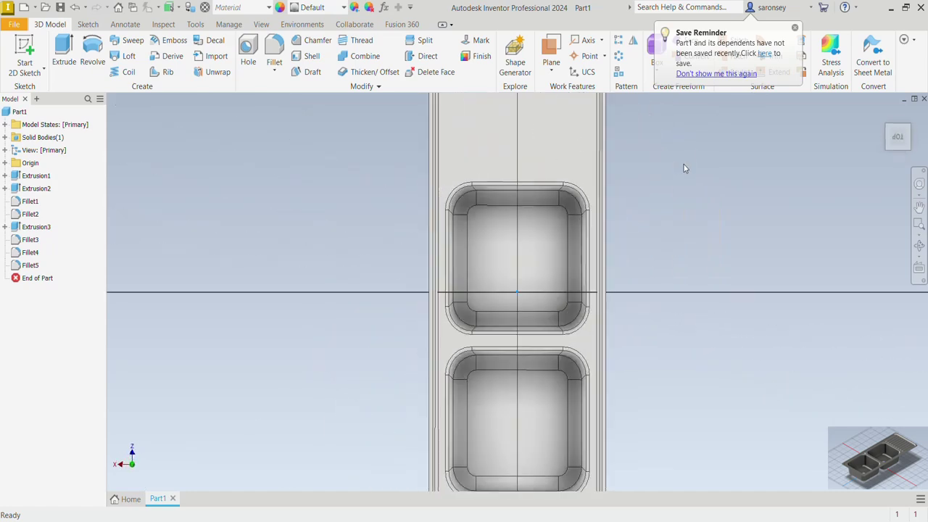
click(924, 126)
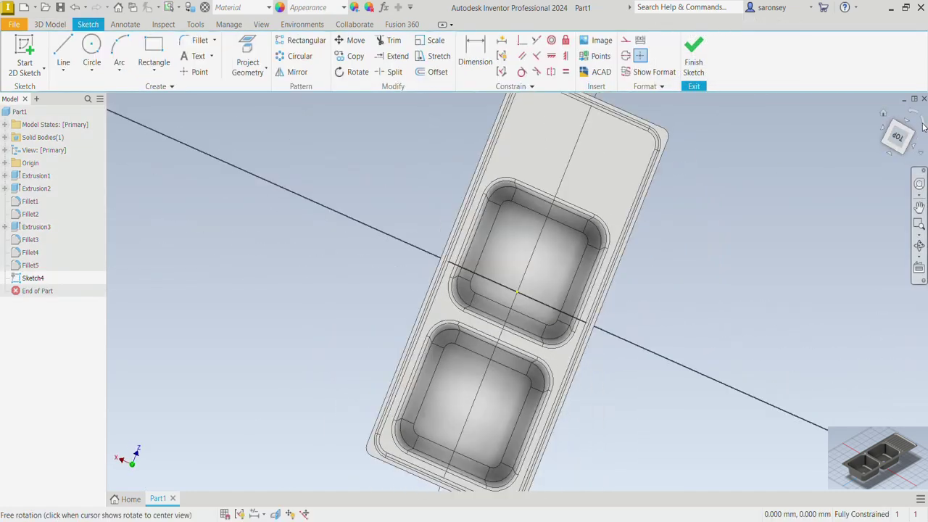
click(69, 58)
scroll(636, 269, up, 3)
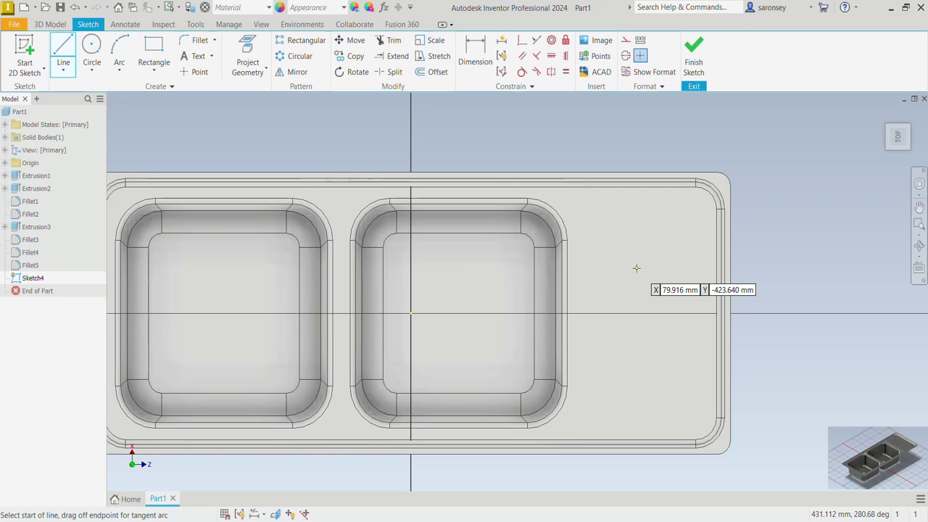
click(569, 313)
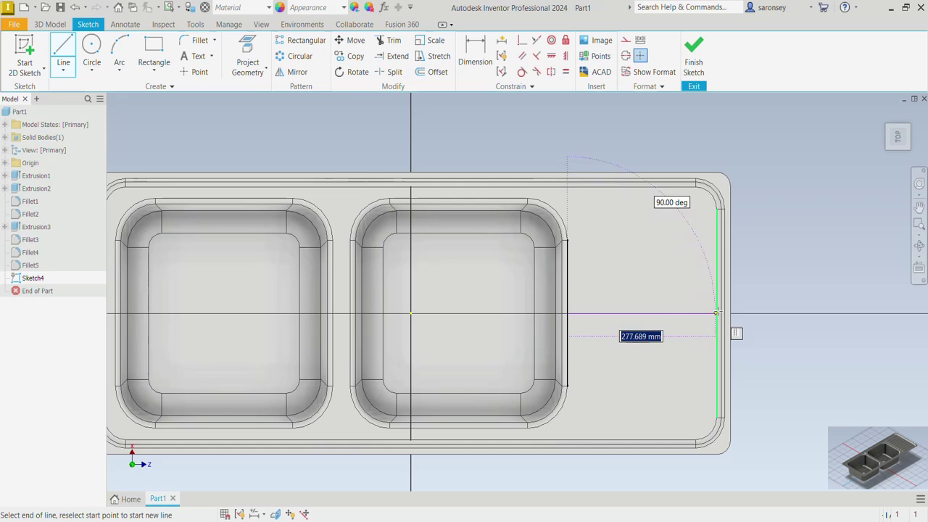
click(716, 313)
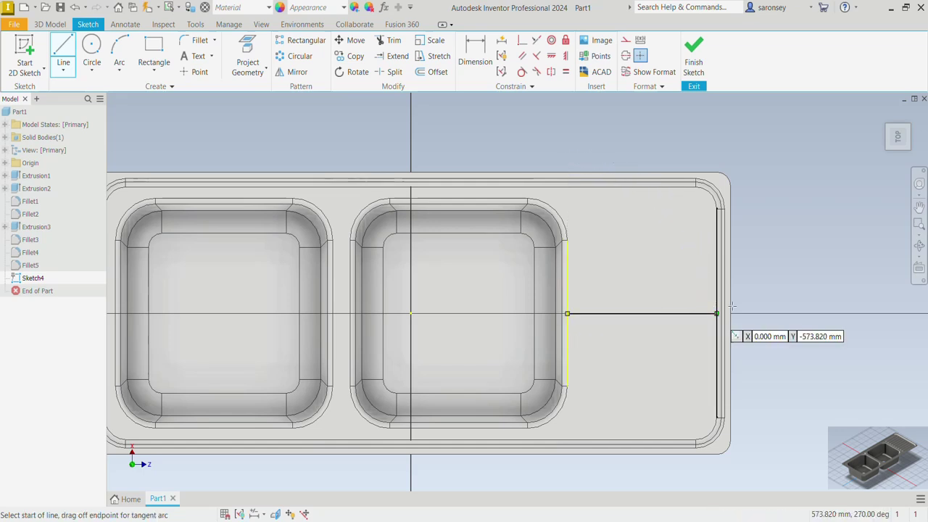
right_click(779, 266)
click(814, 264)
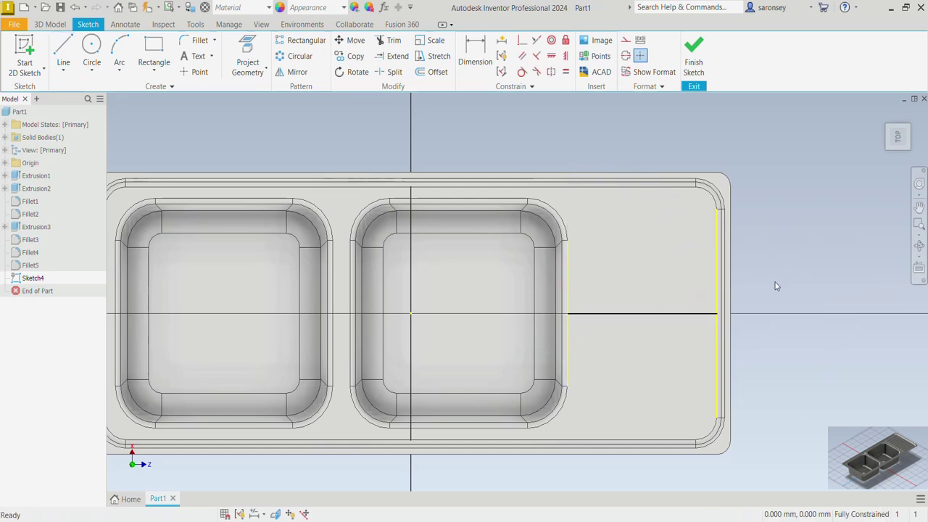
click(662, 314)
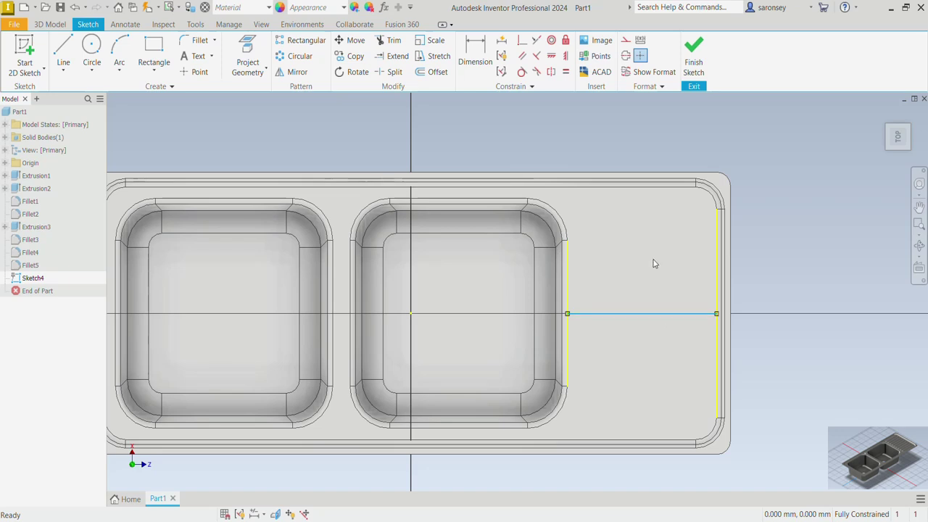
click(625, 40)
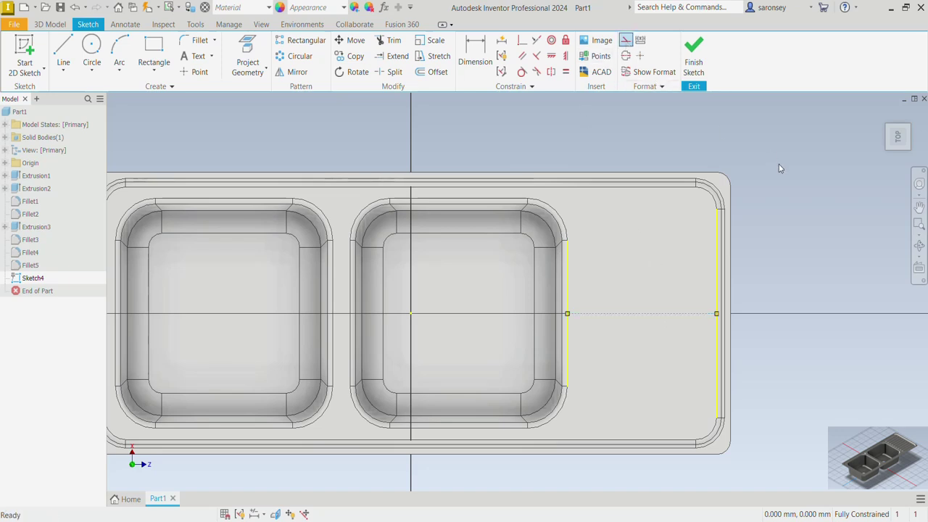
Step: Sketch a center-point slot at the construction line's midpoint, about 108 mm between arc centres with about 11 mm end radius
click(153, 68)
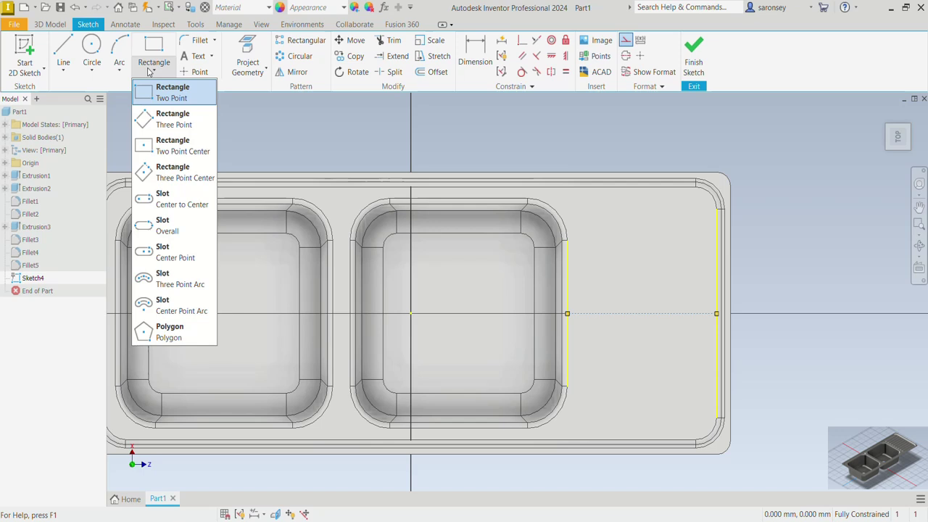
click(186, 258)
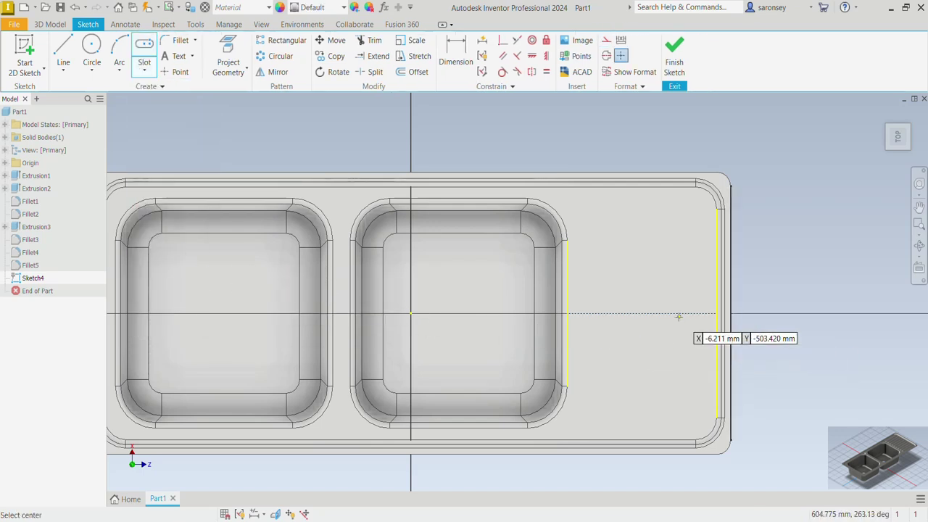
click(642, 313)
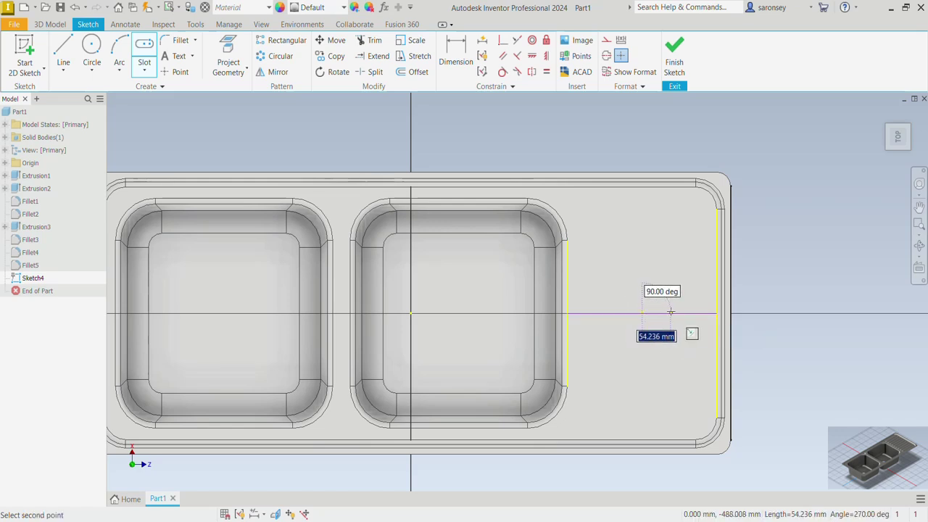
click(672, 314)
click(670, 317)
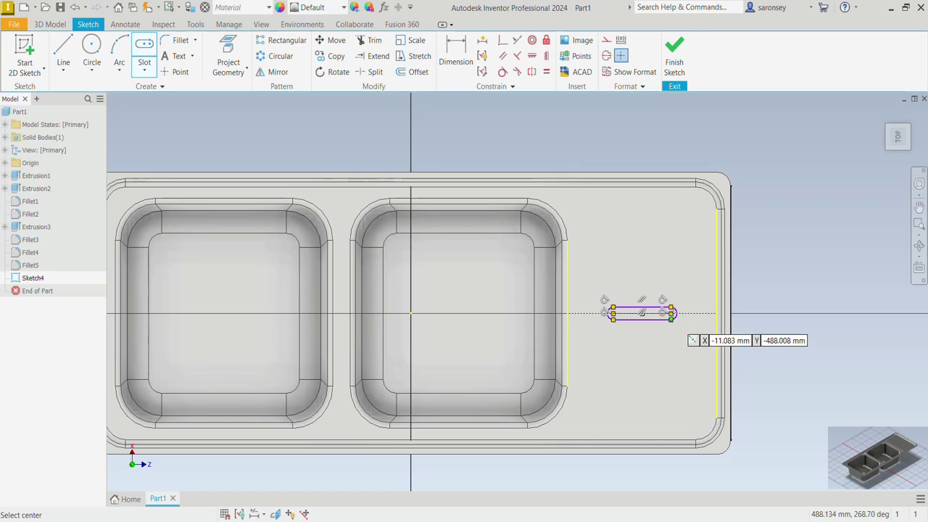
key(Escape)
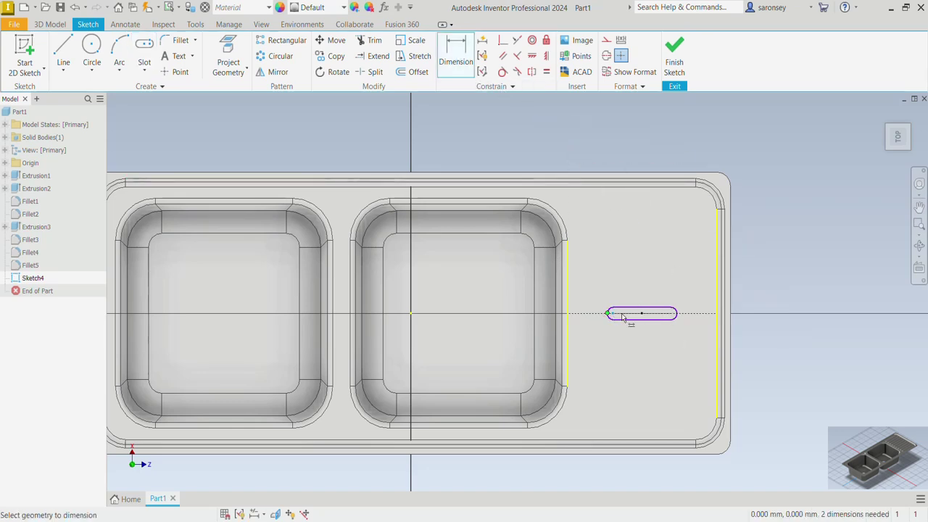
Step: Dimension the slot's centre-to-centre length as 200 mm
scroll(672, 317, up, 5)
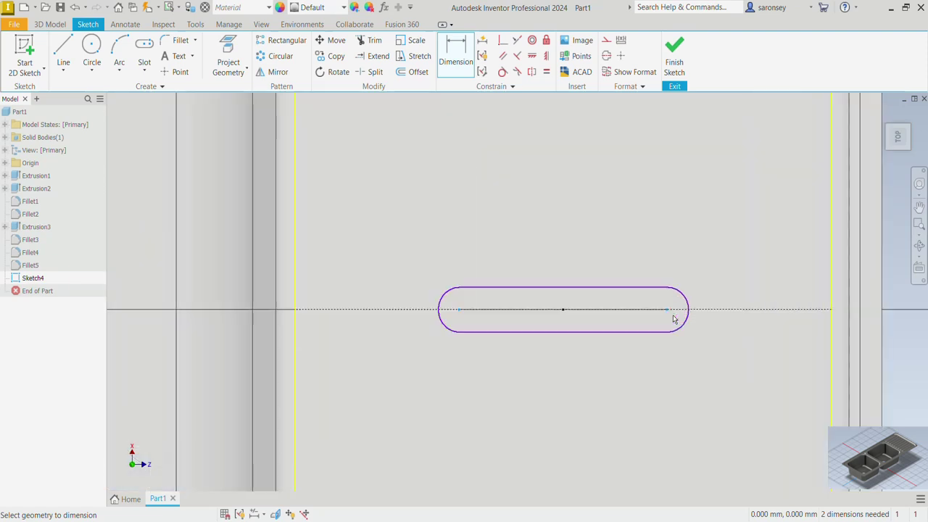
click(670, 310)
click(649, 247)
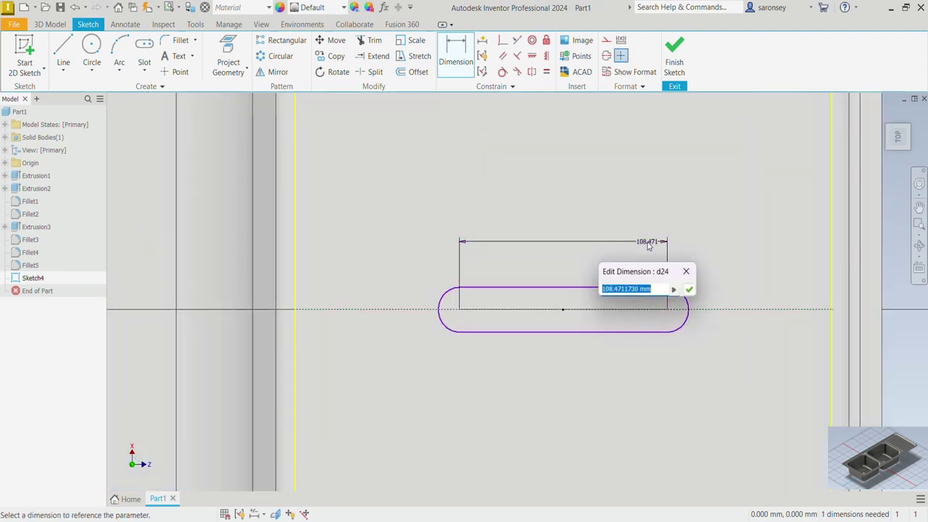
text(200)
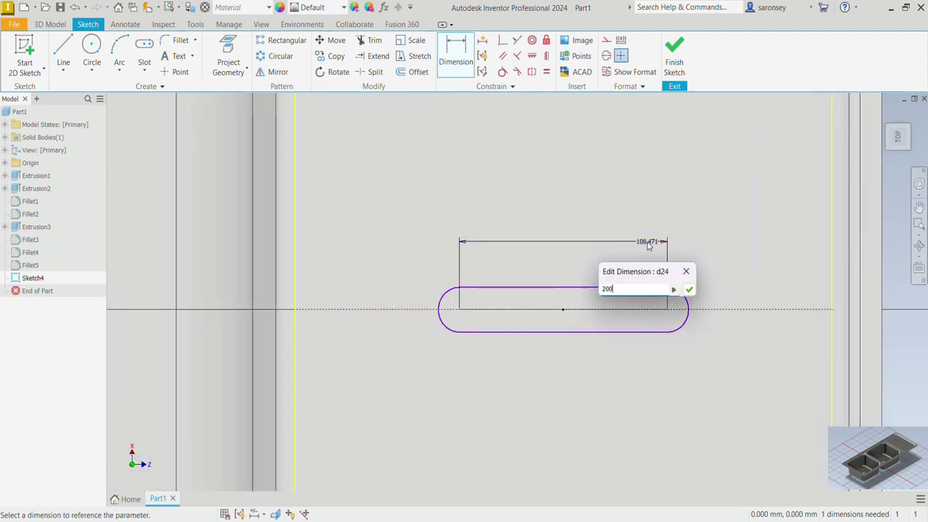
key(Return)
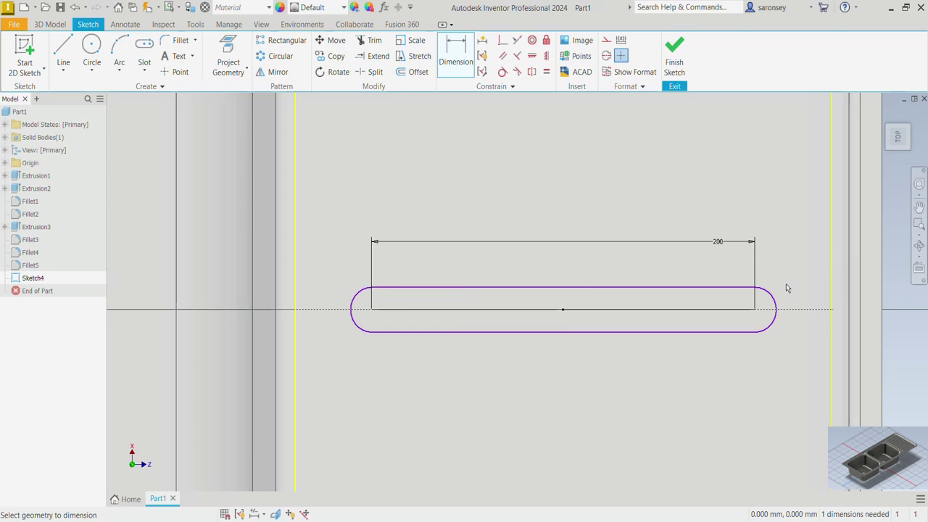
Step: Dimension the slot's end arc with a 12.5 mm radius and leave the Dimension command
click(772, 298)
click(783, 258)
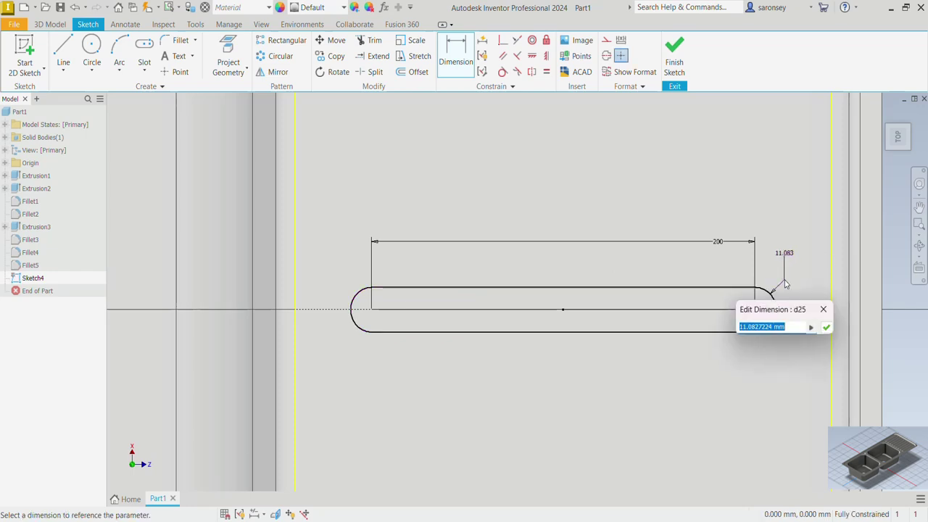
text(12.5)
key(Return)
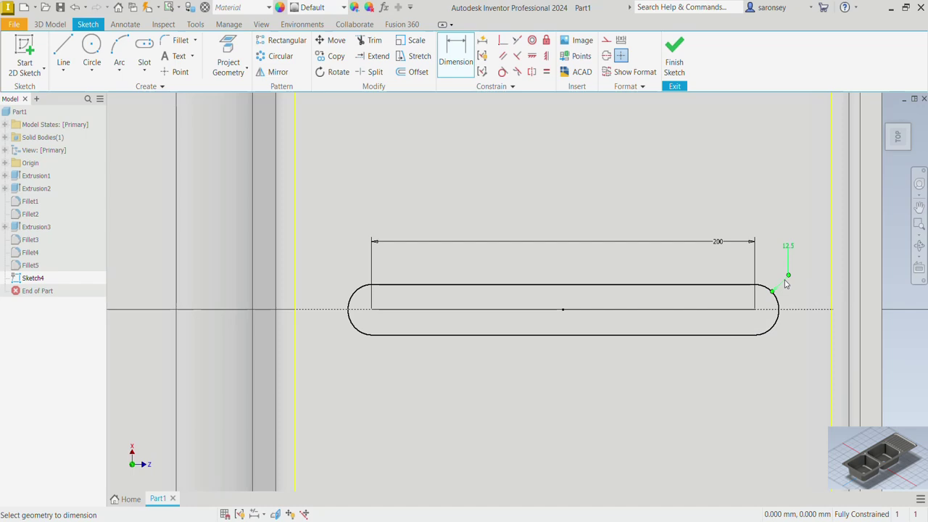
key(Escape)
Step: Start a rectangular sketch pattern of the slot along the nearer bowl's rim edge, with 5 instances spaced 45 mm in the first direction
scroll(842, 226, down, 3)
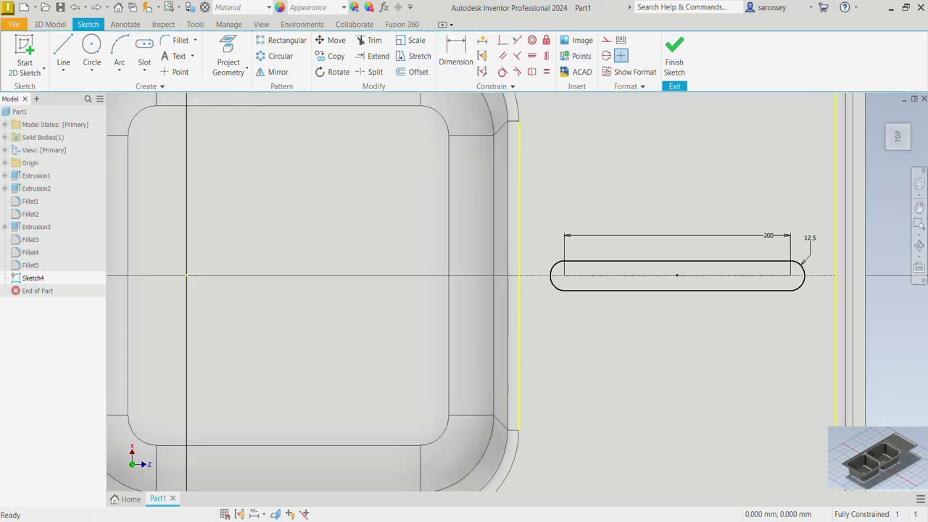
click(899, 138)
scroll(726, 272, up, 3)
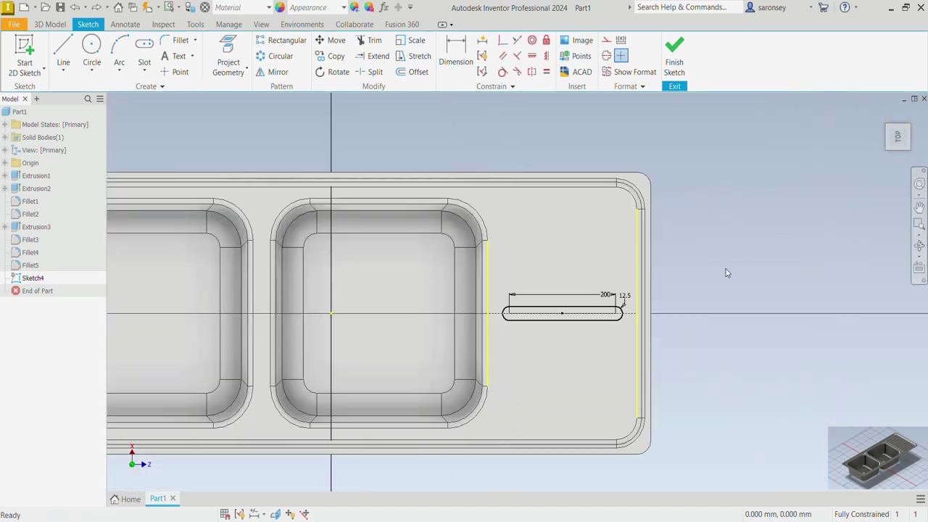
middle_drag(727, 273, 758, 242)
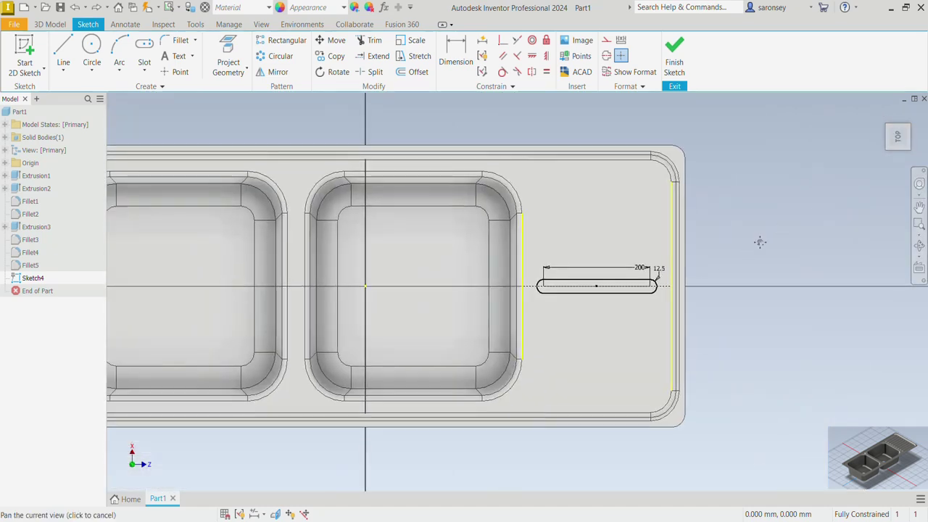
click(283, 41)
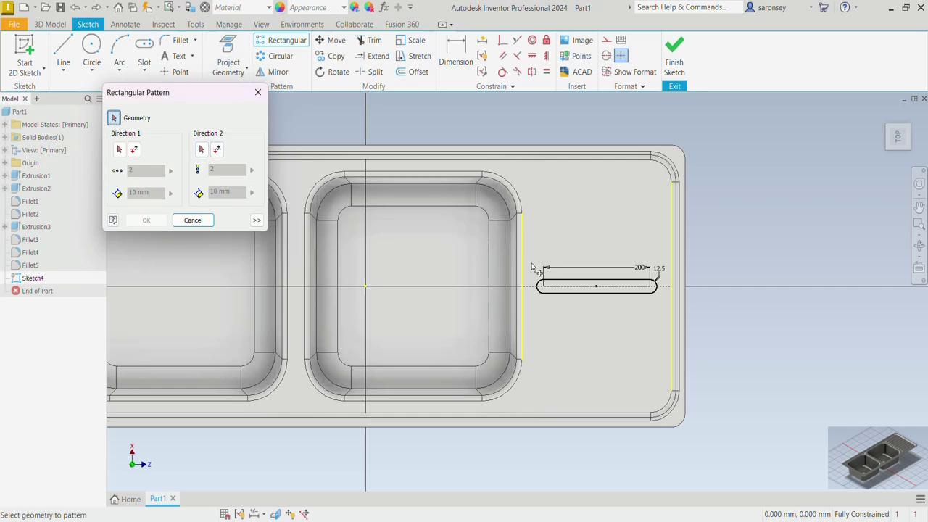
mouse_move(533, 267)
mouse_down()
mouse_move(587, 307)
mouse_move(670, 314)
mouse_up()
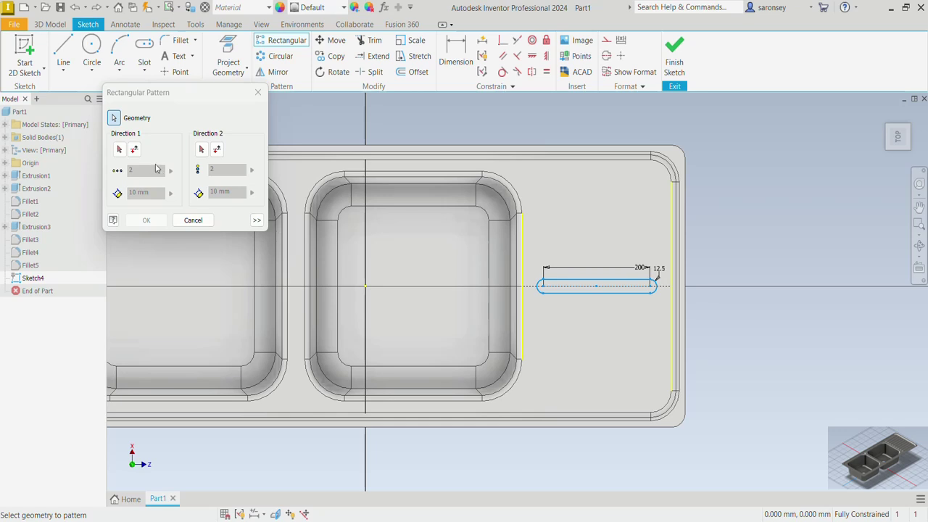
click(120, 149)
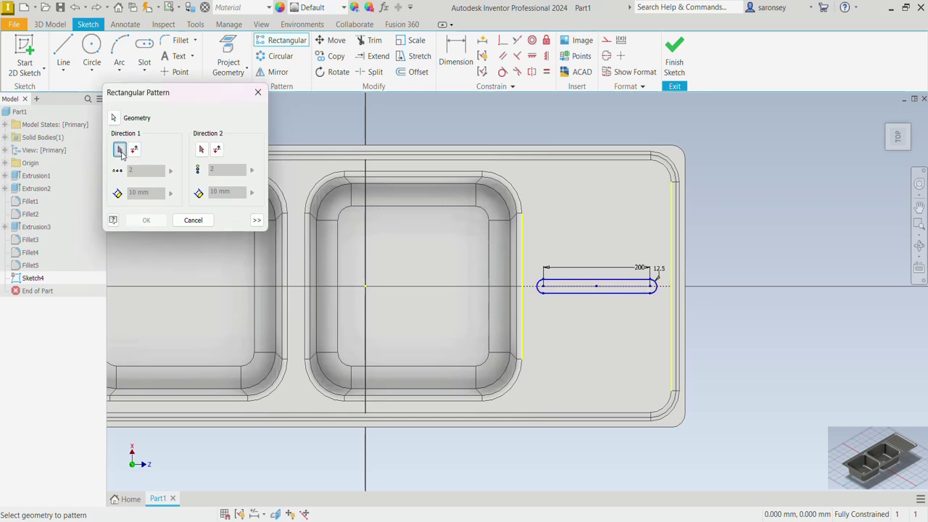
click(522, 238)
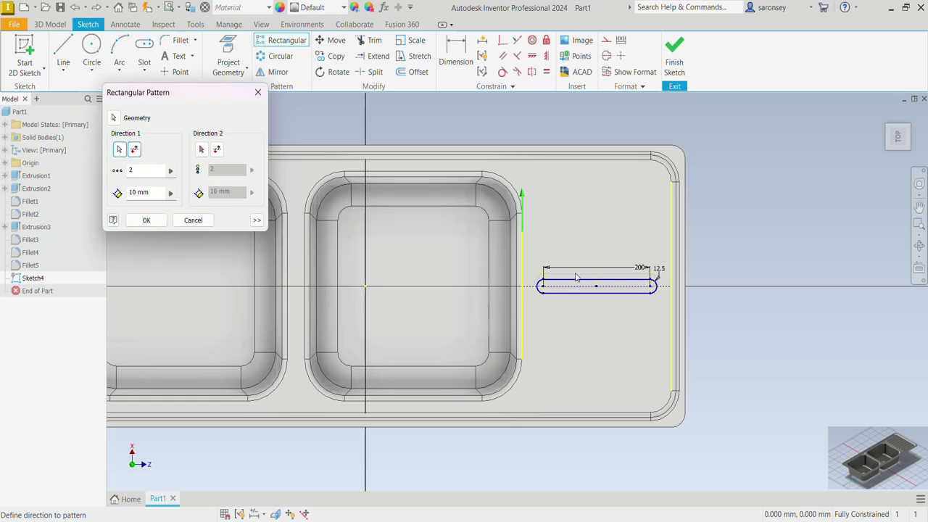
scroll(577, 277, down, 4)
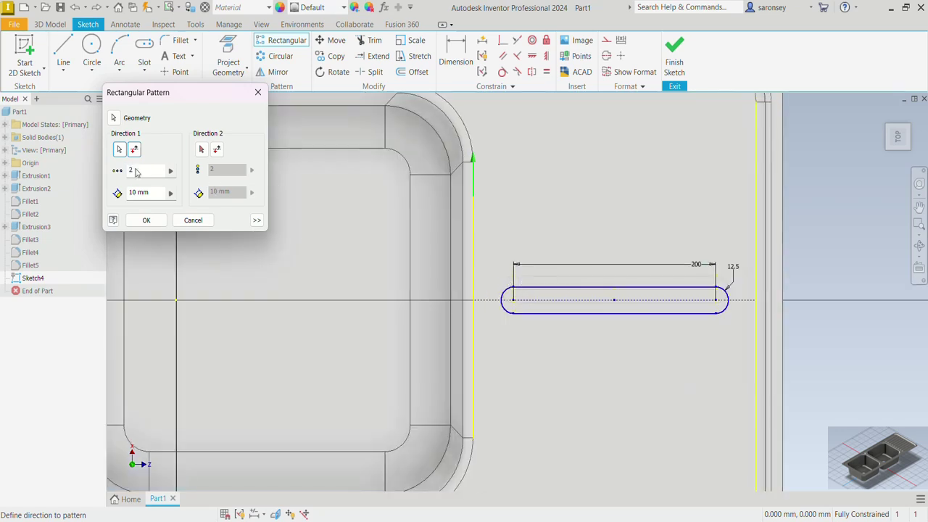
double_click(128, 171)
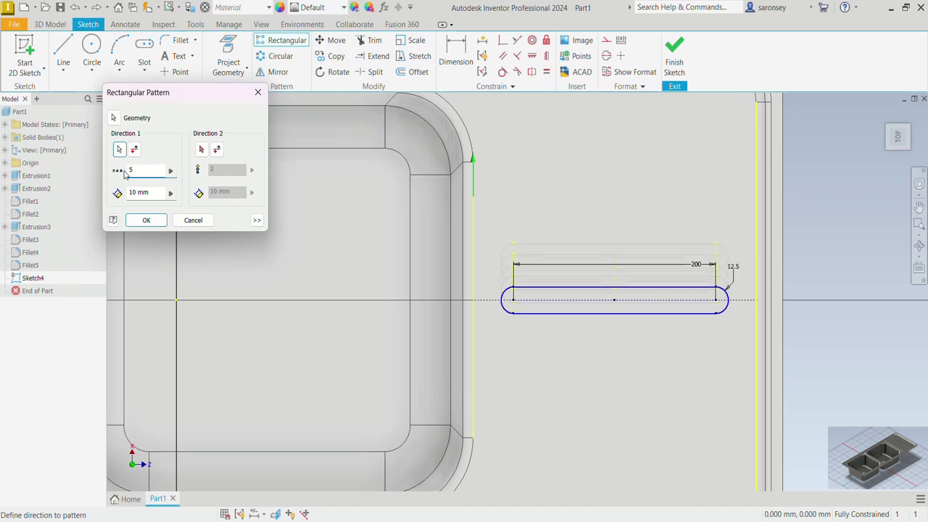
double_click(141, 192)
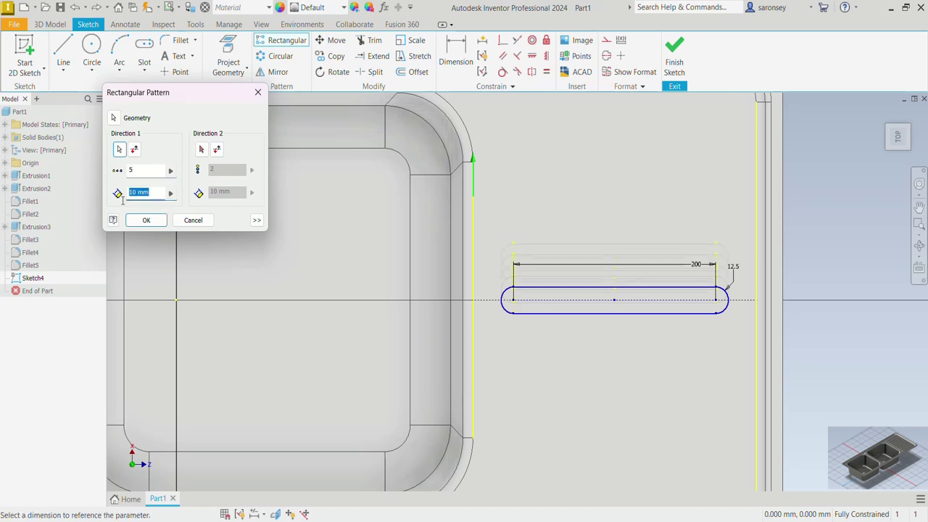
text(45)
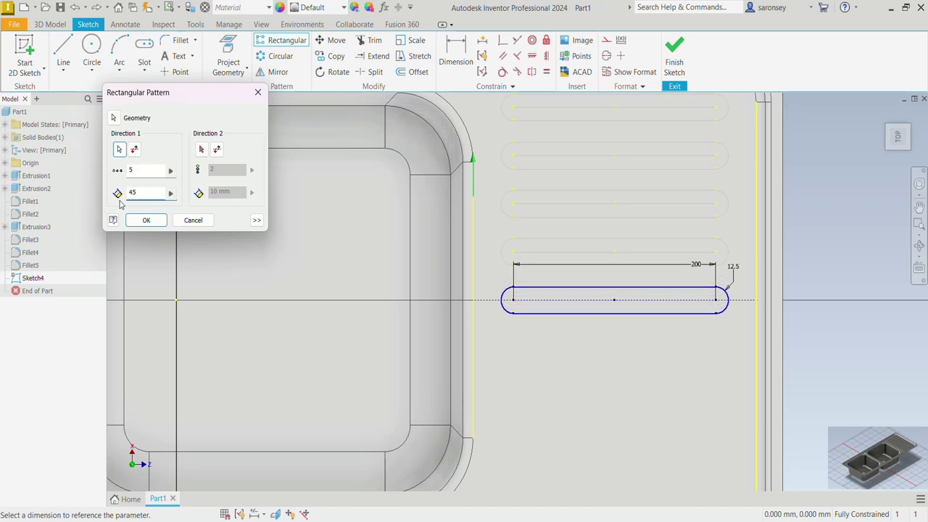
scroll(671, 210, down, 3)
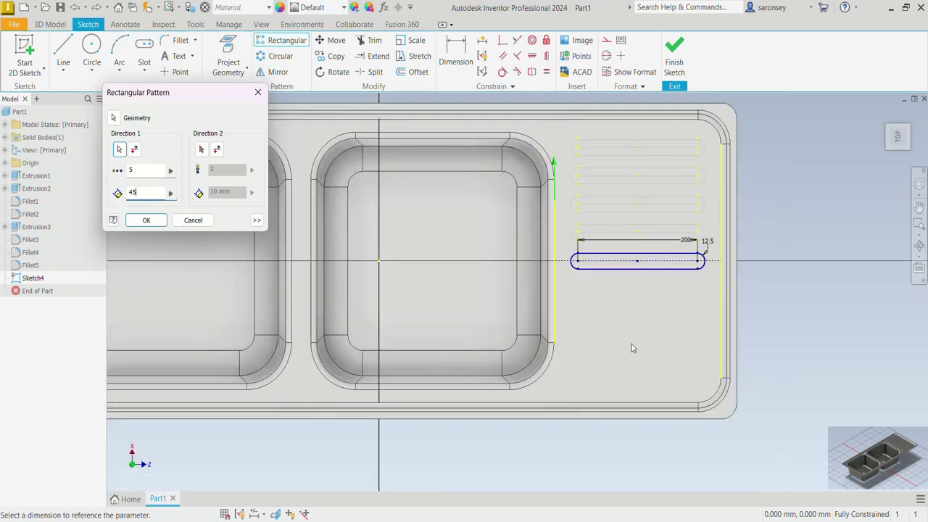
Step: Add a second pattern direction along the same edge, reversed, with 5 instances spaced 45 mm, and create the pattern
click(201, 149)
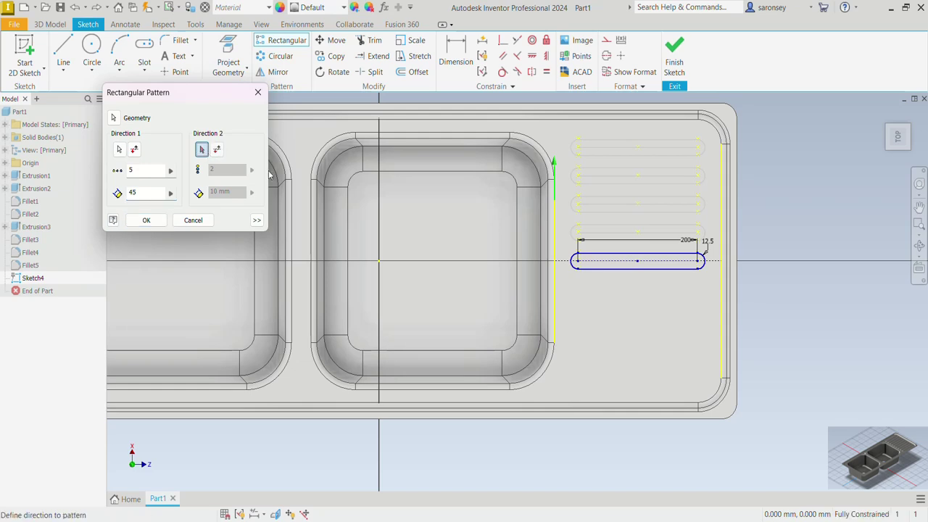
click(556, 300)
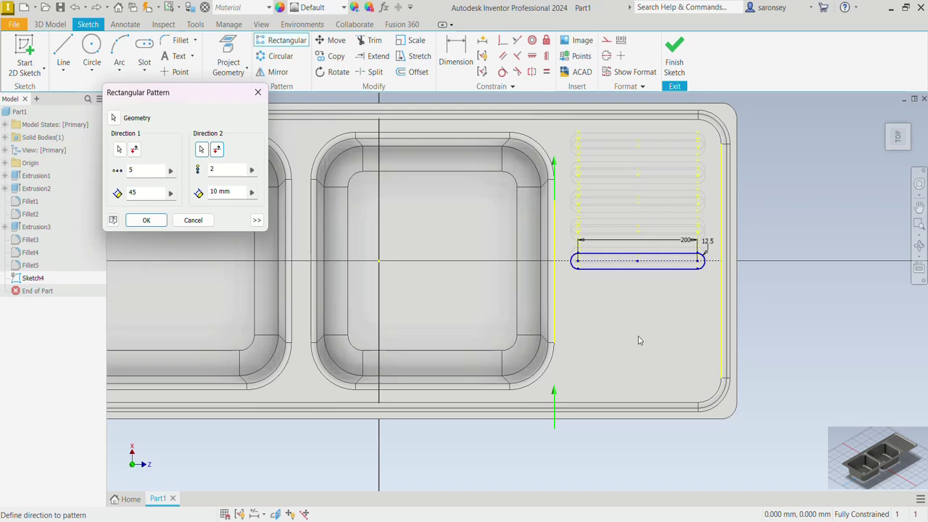
click(219, 149)
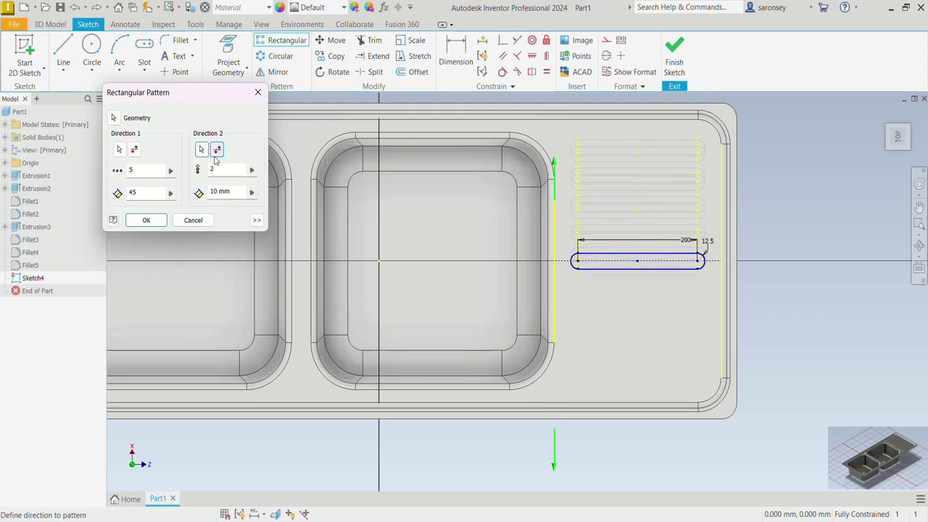
double_click(216, 169)
text(5)
click(209, 191)
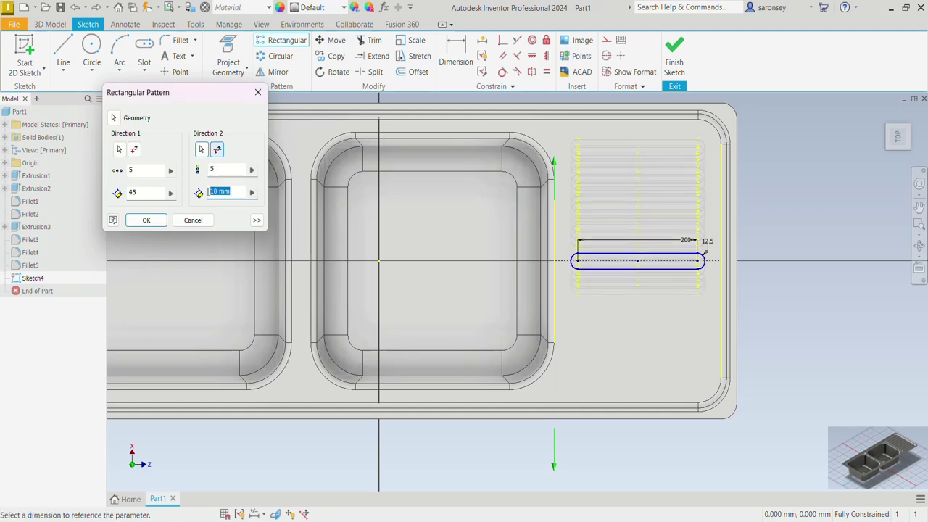
text(45)
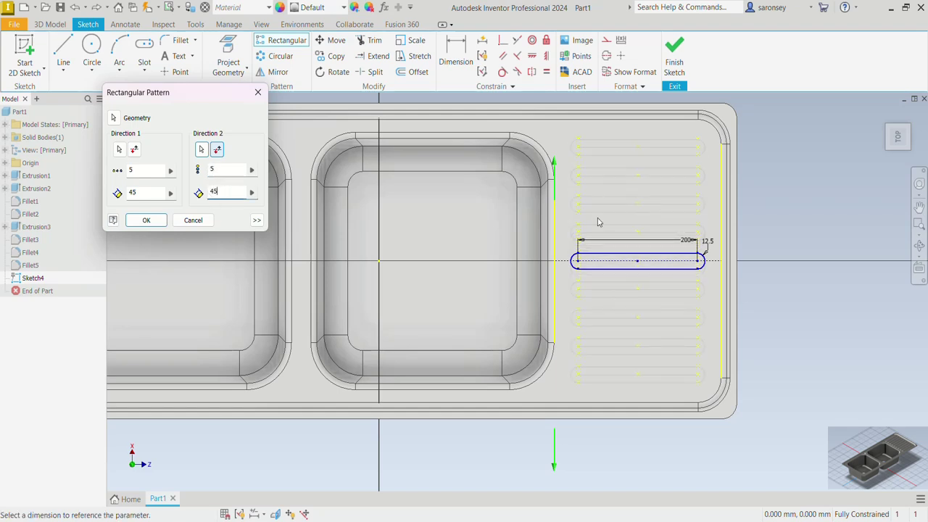
click(146, 220)
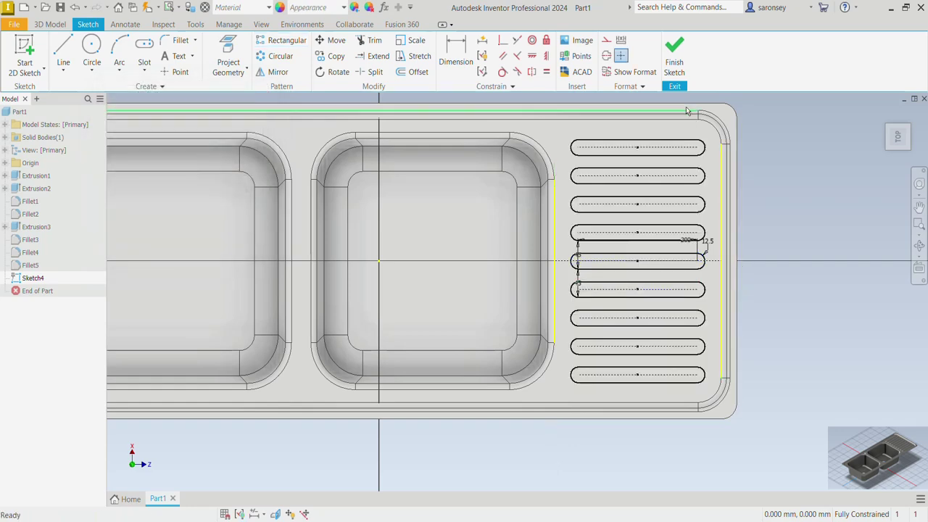
Step: Finish the sketch and extrude all nine slot profiles 4 mm upward from the recess floor, joined to the body
click(674, 58)
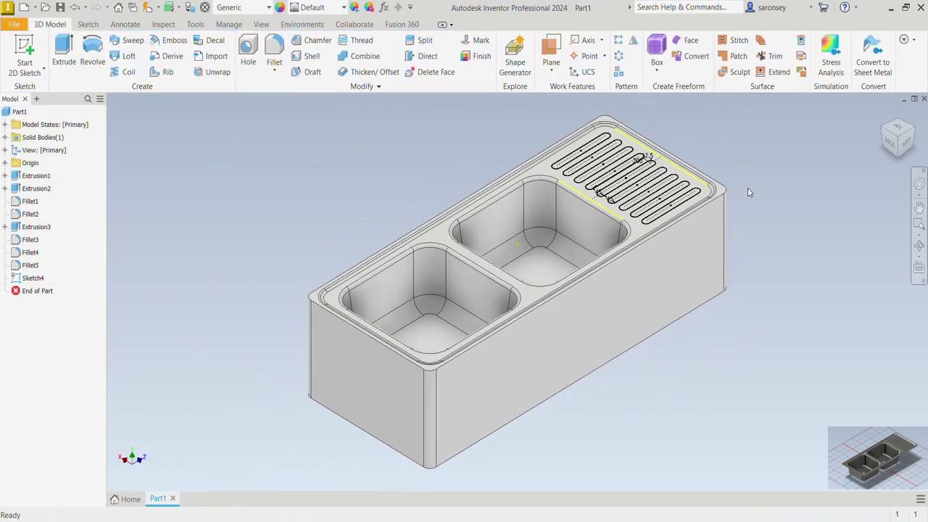
key(e)
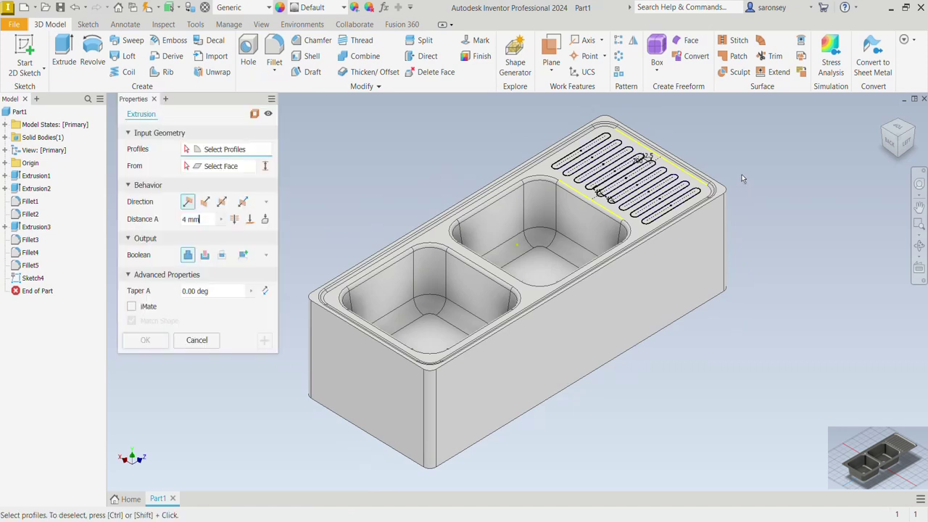
middle_drag(729, 163, 700, 192)
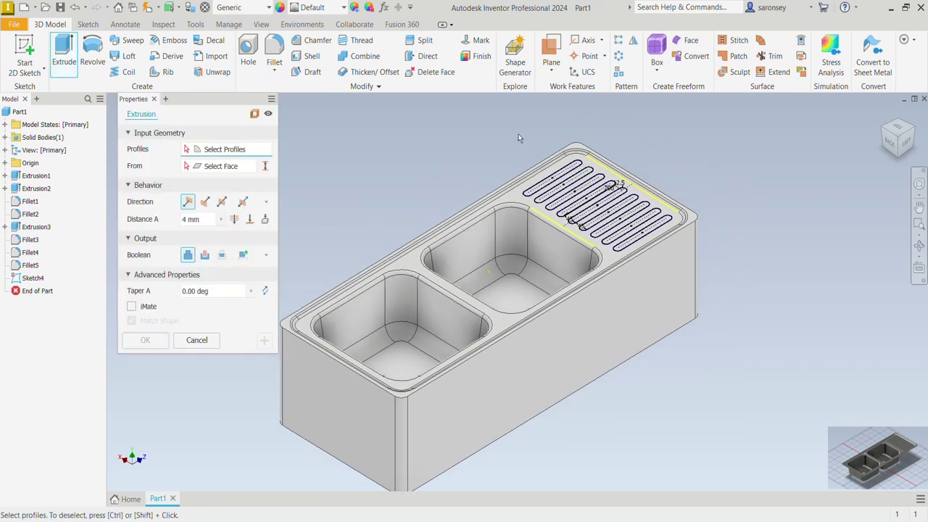
drag(472, 127, 682, 253)
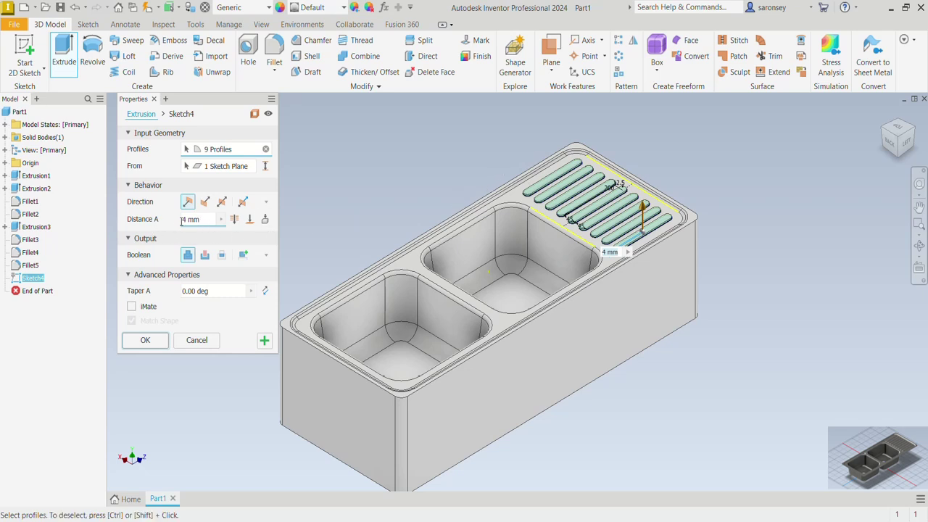
click(164, 339)
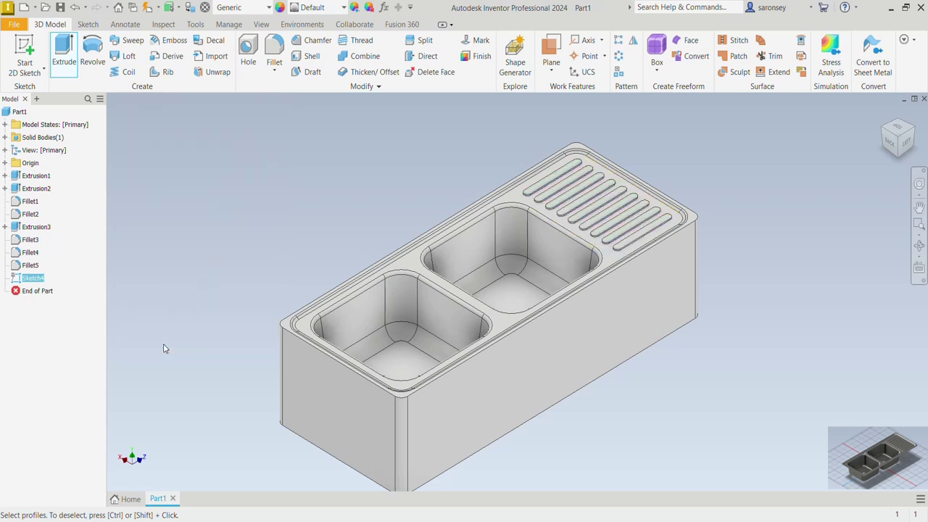
Step: Start a 4 mm constant-radius fillet and select the base and top edge loops of the raised slot at the drainboard's far side
click(273, 49)
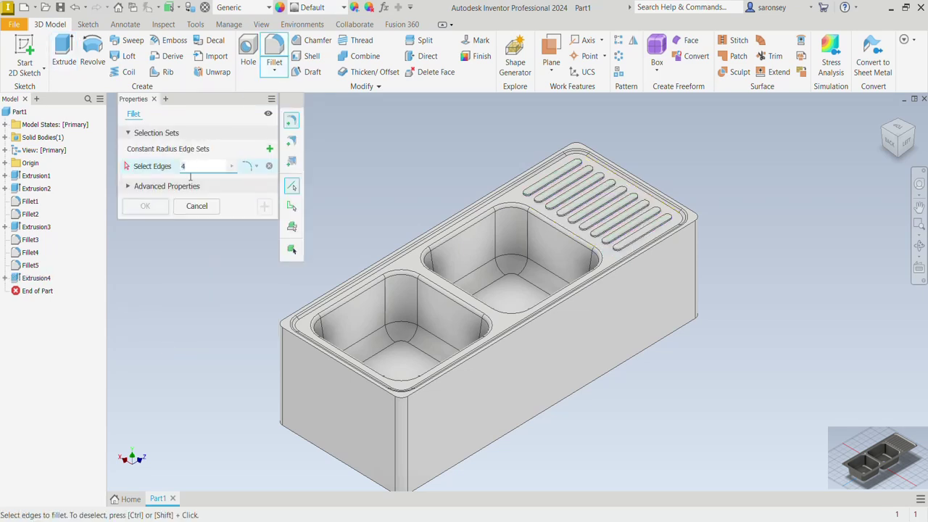
scroll(562, 186, up, 3)
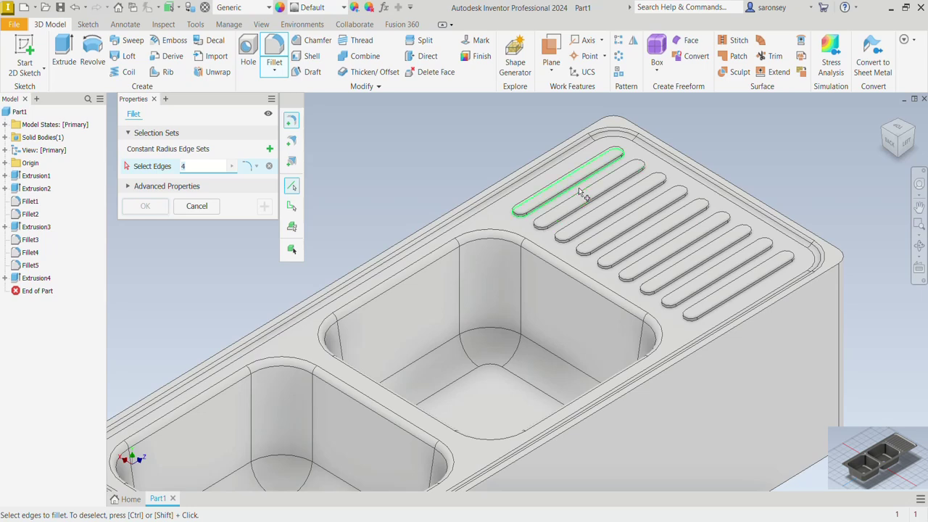
scroll(578, 187, up, 2)
scroll(573, 187, up, 2)
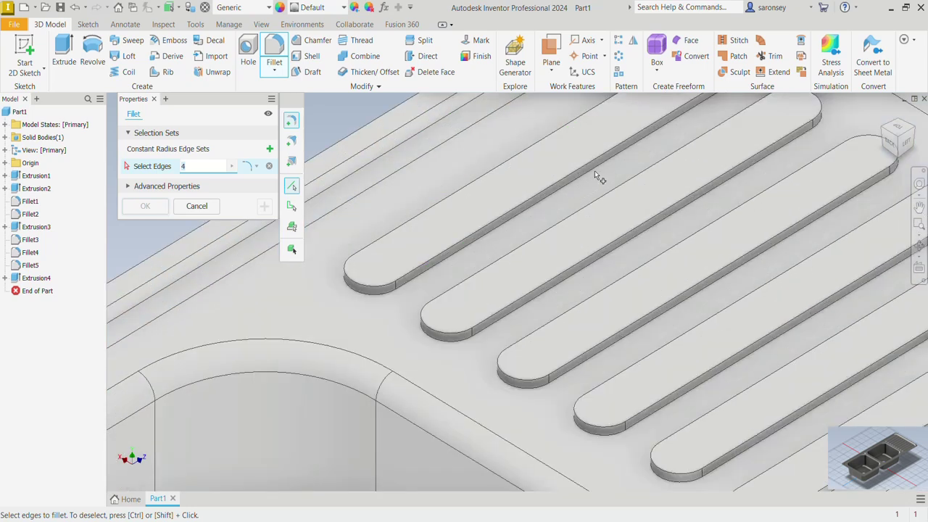
scroll(601, 163, up, 3)
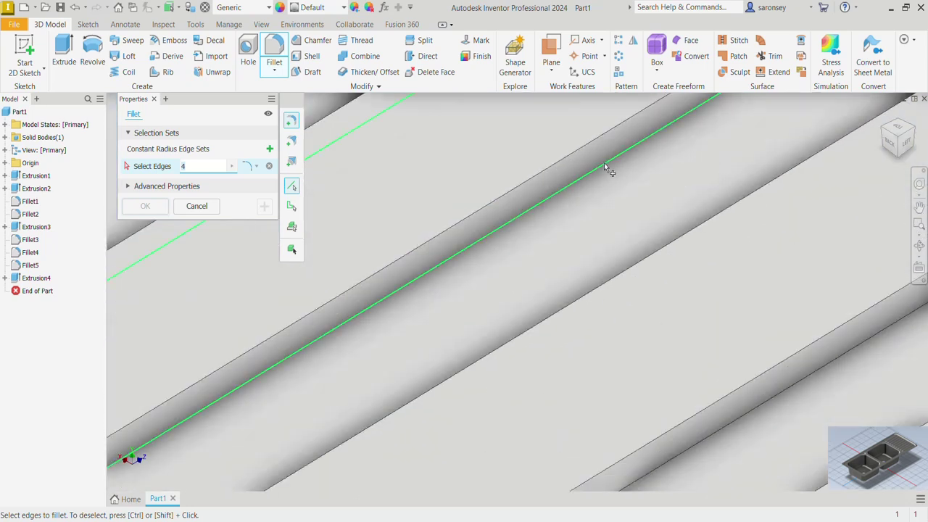
click(603, 162)
scroll(595, 157, down, 1)
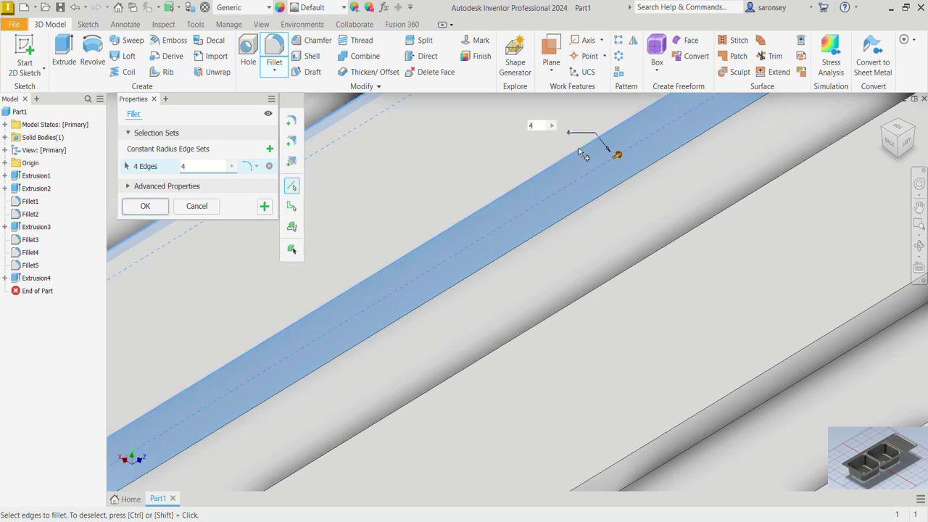
click(579, 147)
scroll(580, 146, down, 2)
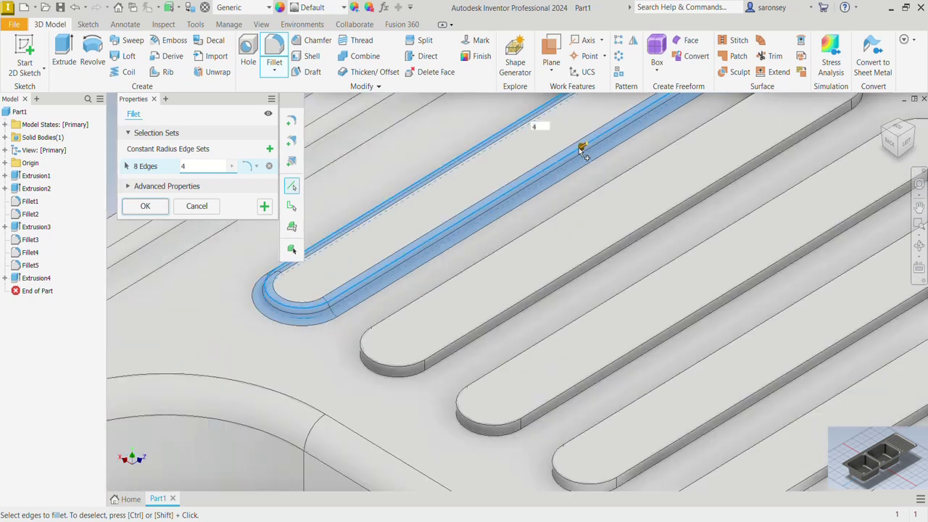
Step: Add the base and top edge loops of the second, third and fourth ribs from the far side to the 4 mm fillet
click(631, 243)
click(634, 242)
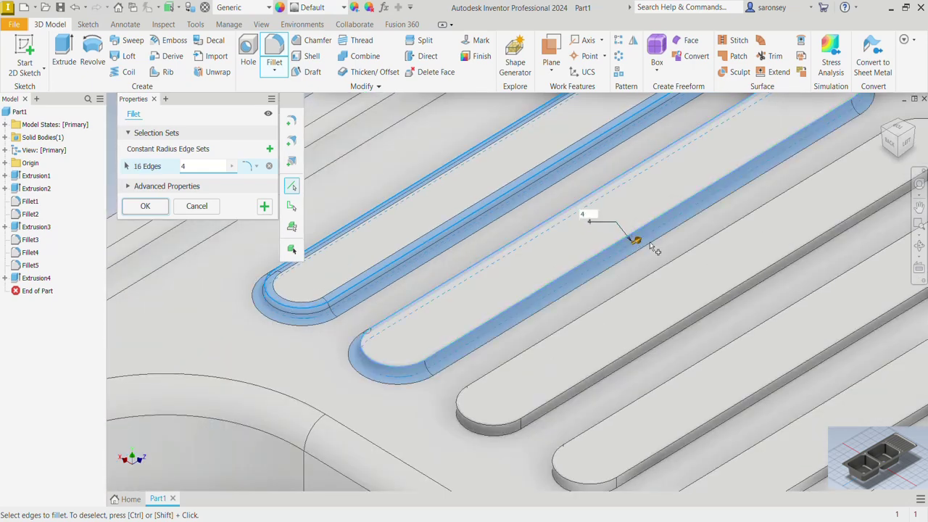
click(726, 303)
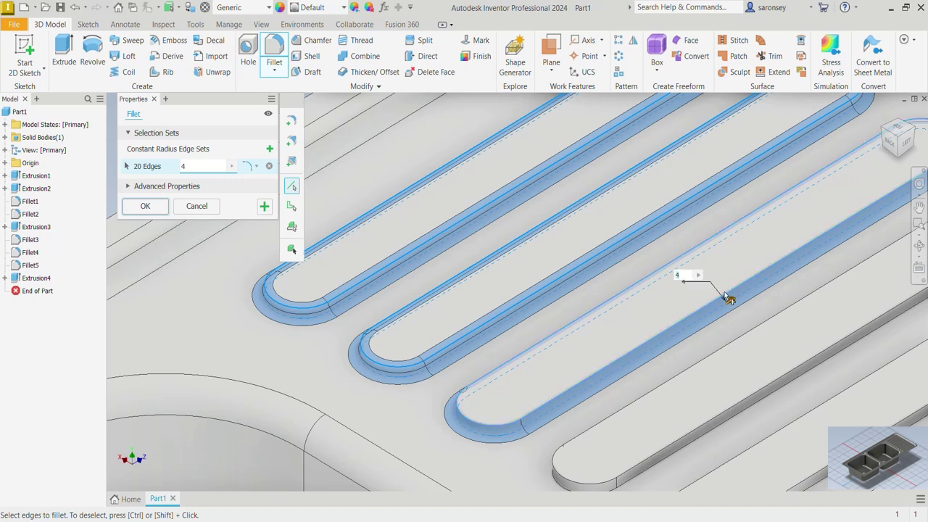
scroll(728, 297, down, 1)
scroll(727, 296, down, 2)
scroll(750, 339, up, 3)
middle_drag(751, 331, 596, 337)
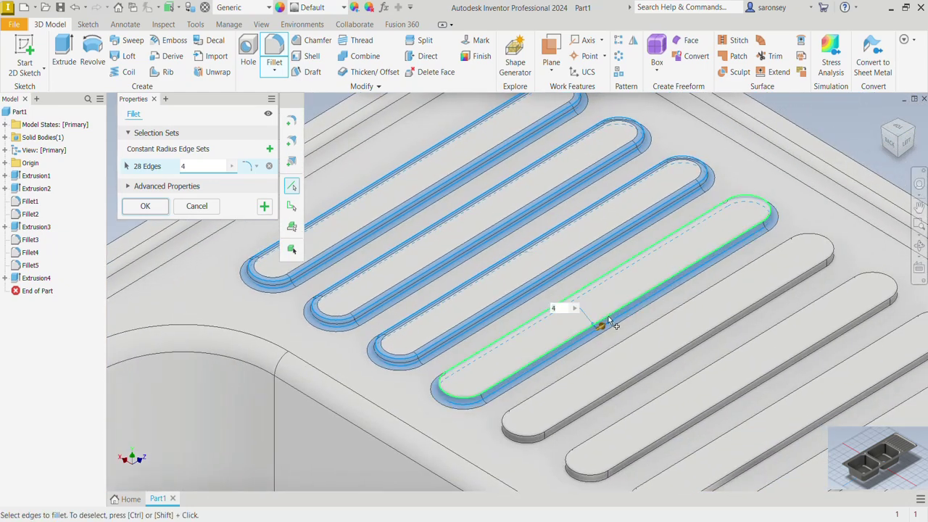
click(609, 317)
click(610, 318)
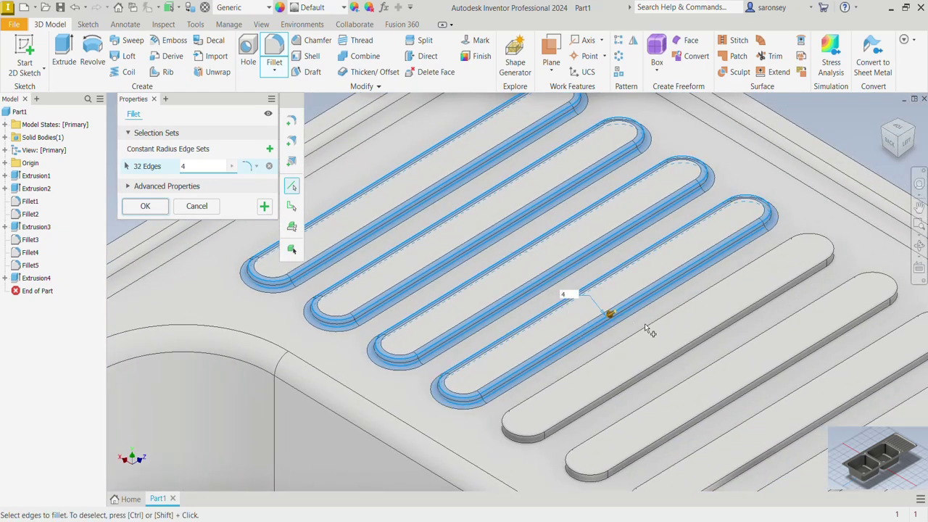
Step: Add the base and top edge loops of the fifth and sixth ribs to the 4 mm fillet selection
click(719, 333)
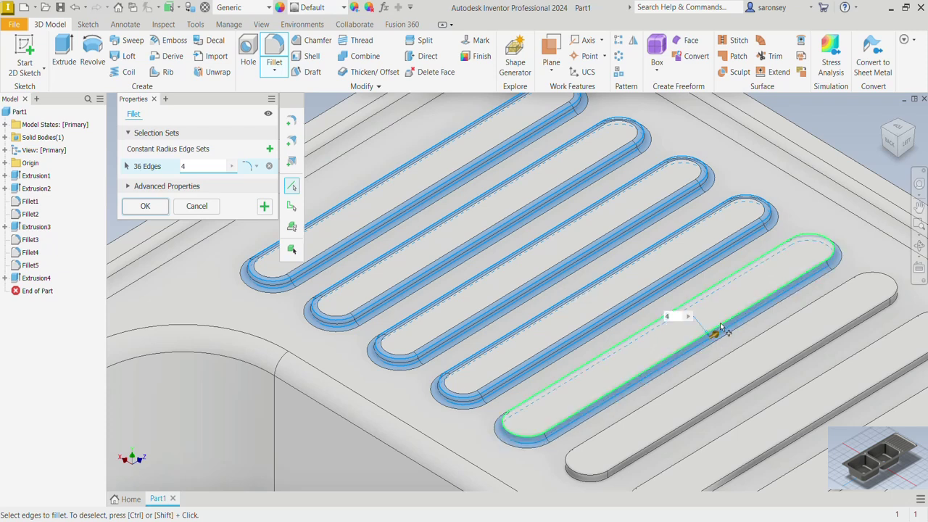
click(720, 331)
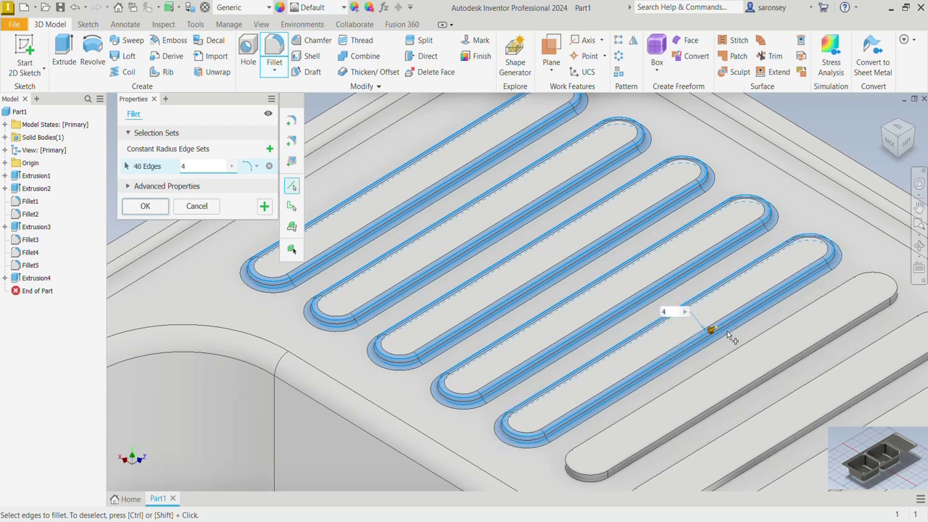
click(800, 358)
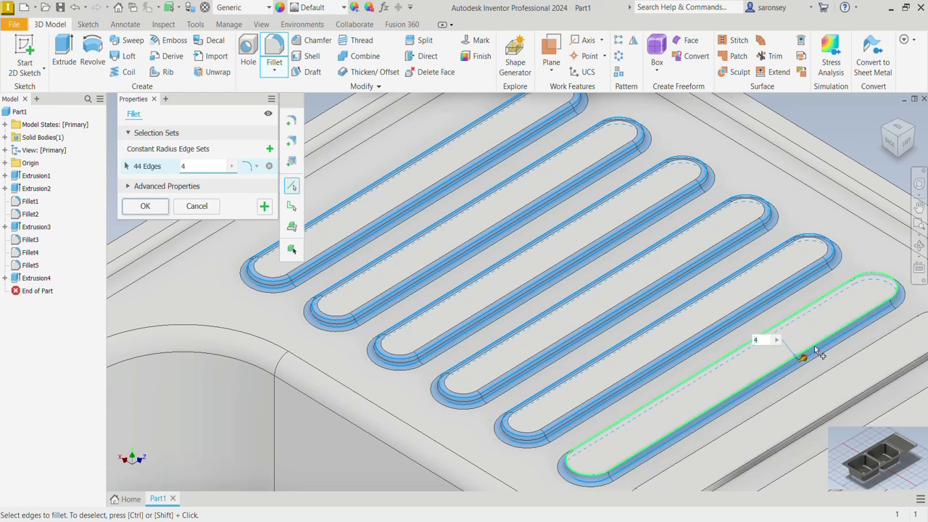
click(815, 349)
Step: Add the base and top edge loops of the last three ribs and create the 4 mm fillet
middle_drag(831, 385, 730, 325)
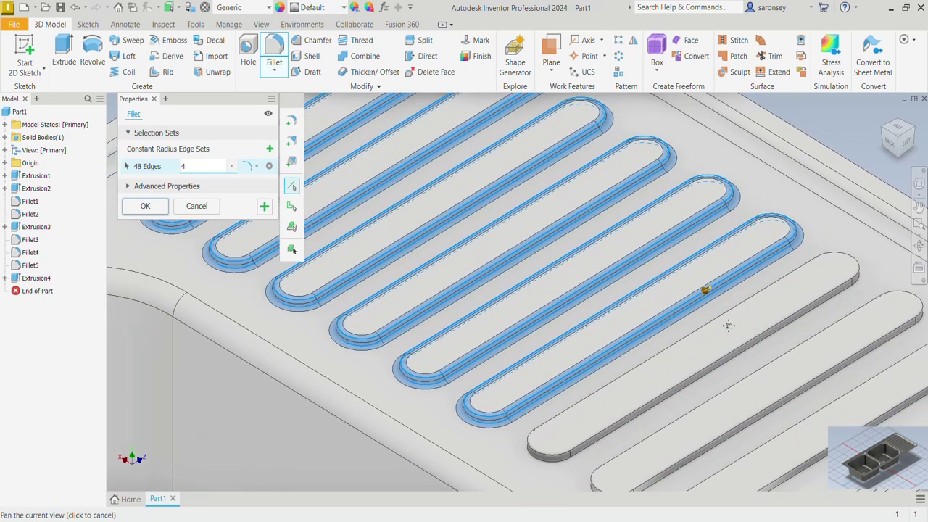
click(786, 326)
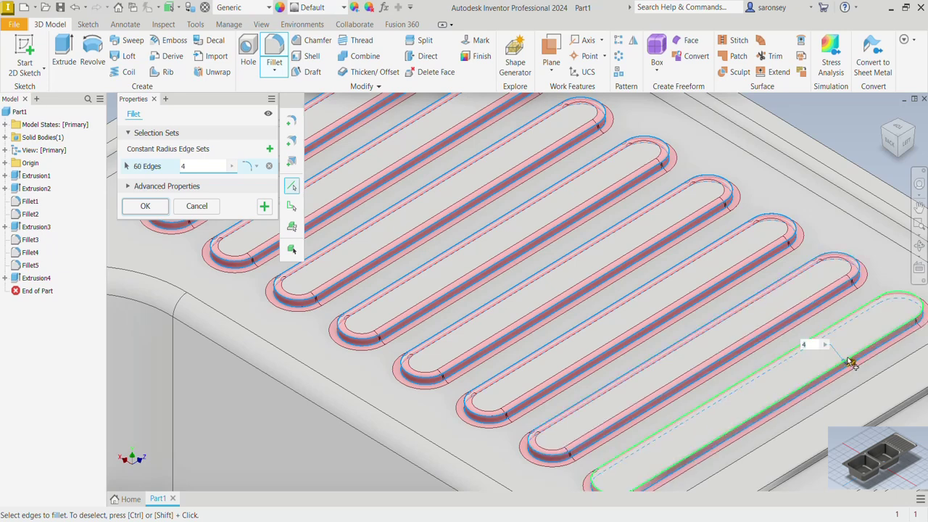
click(846, 362)
middle_drag(903, 416, 794, 337)
click(790, 332)
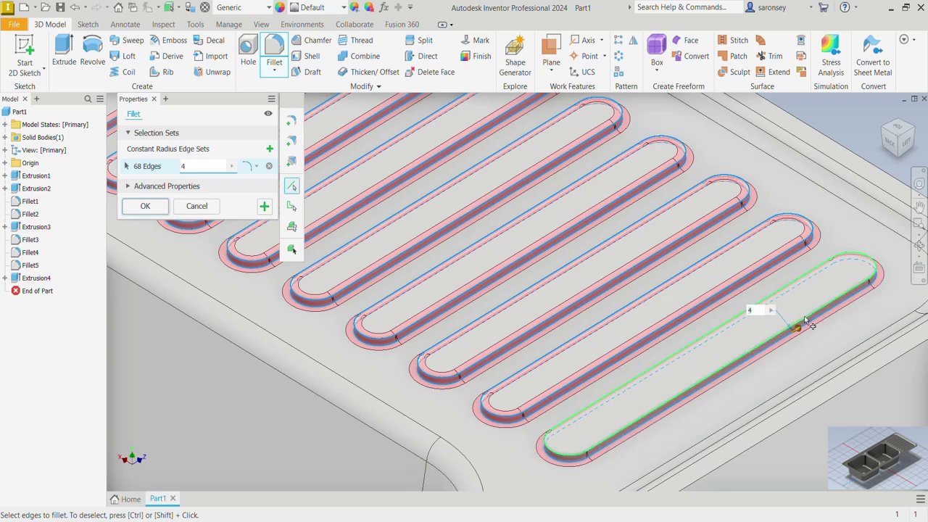
scroll(829, 380, down, 2)
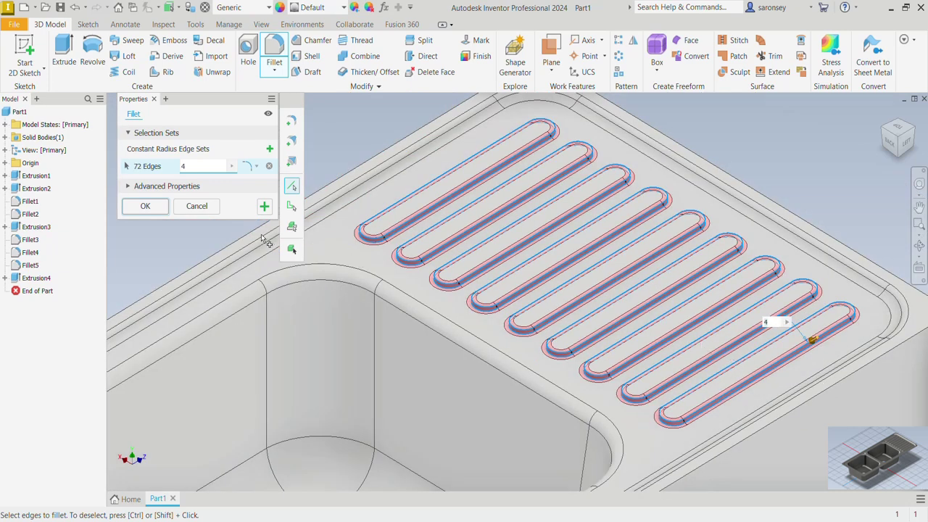
click(143, 207)
Step: Shell the body to a 2.5 mm wall thickness, removing the block's bottom face and its outer side faces
scroll(530, 205, down, 3)
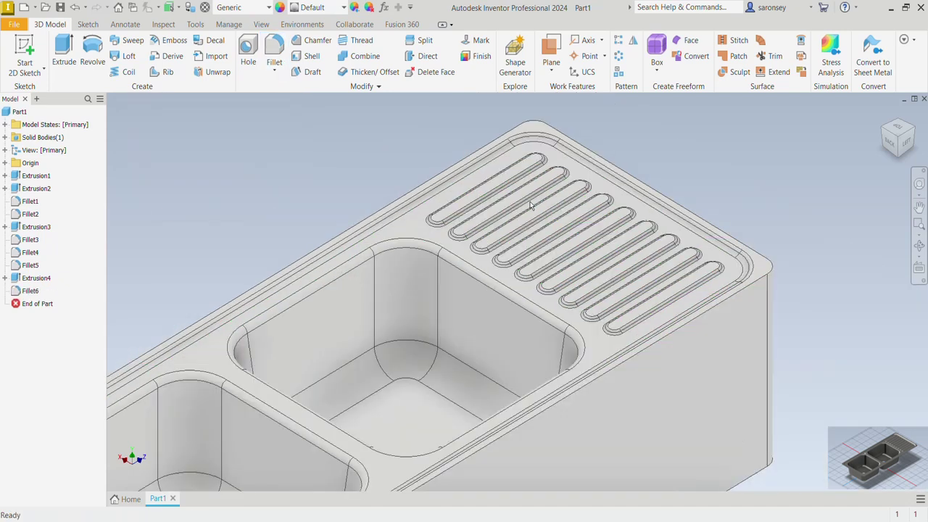
middle_drag(642, 204, 728, 170)
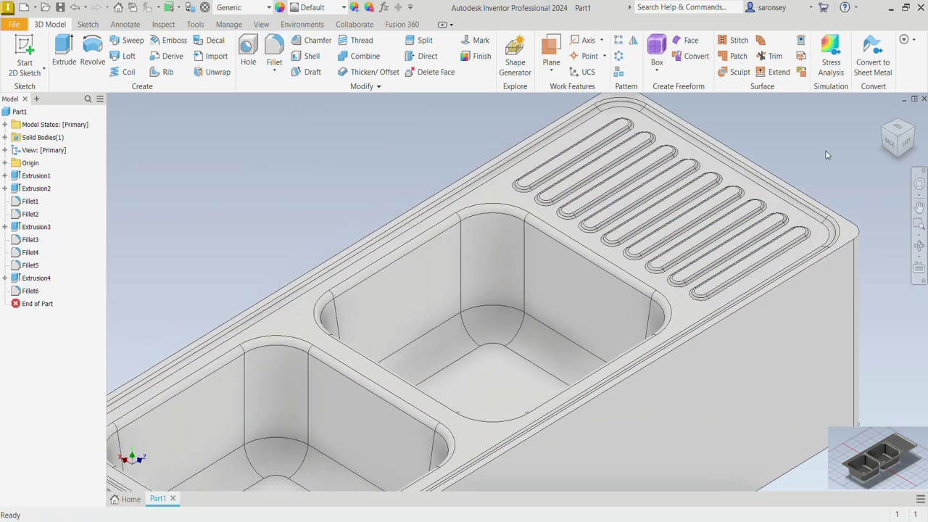
click(881, 114)
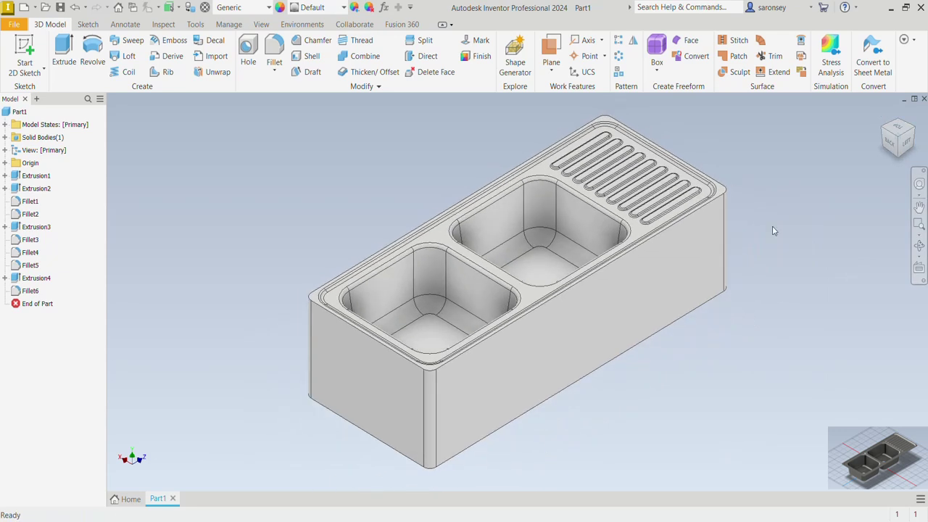
click(311, 58)
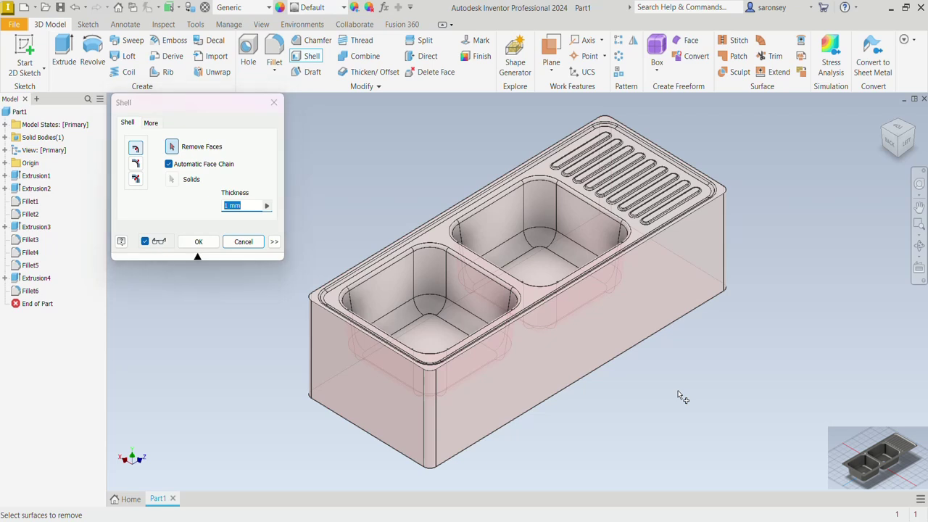
shift+middle_drag(684, 335, 634, 344)
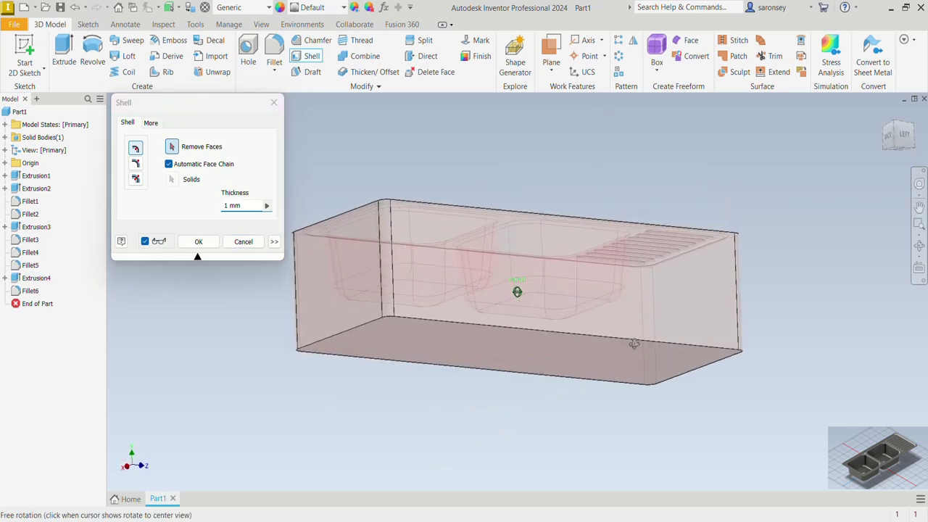
click(496, 351)
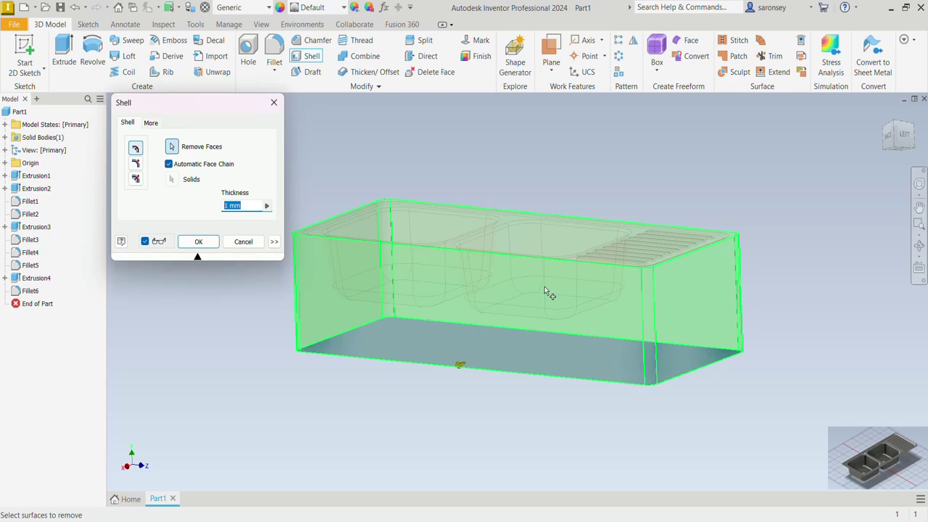
click(545, 289)
mouse_move(734, 207)
shift+middle_down()
mouse_move(731, 233)
mouse_move(732, 221)
shift+middle_up()
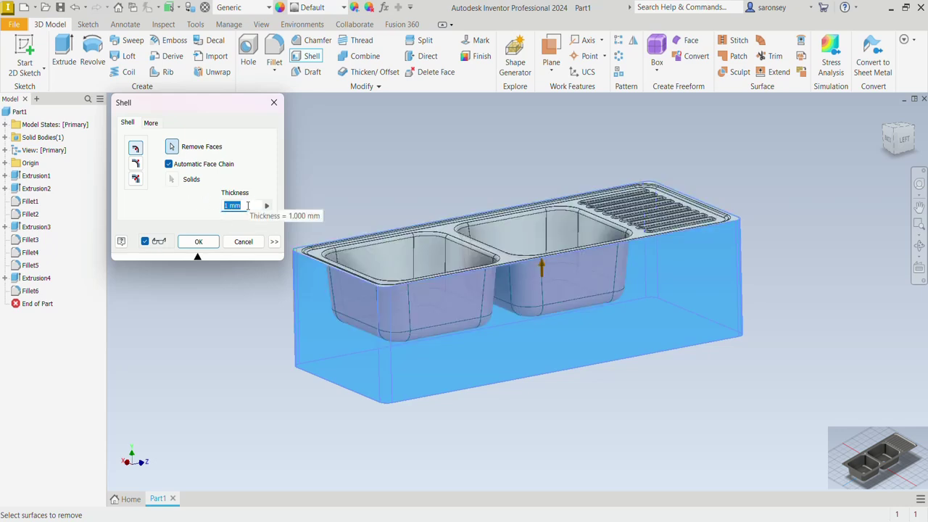
text(2.5)
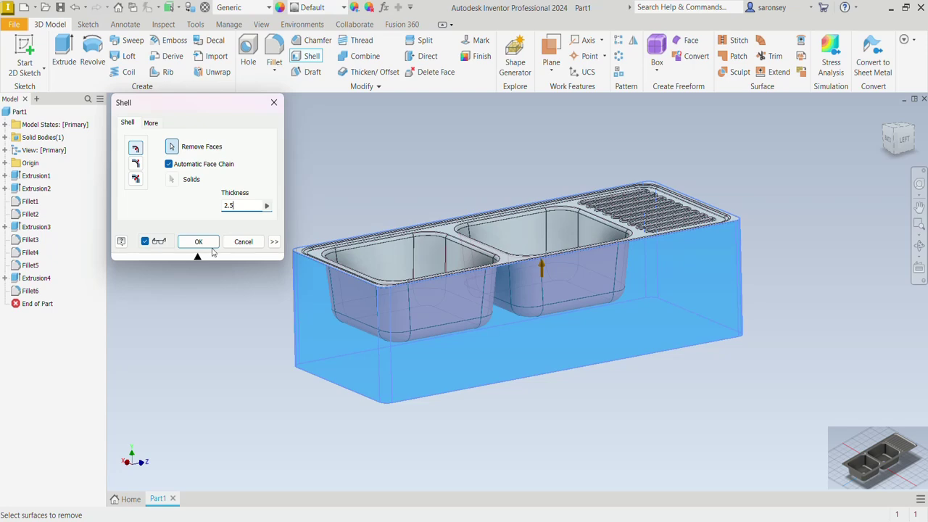
click(206, 246)
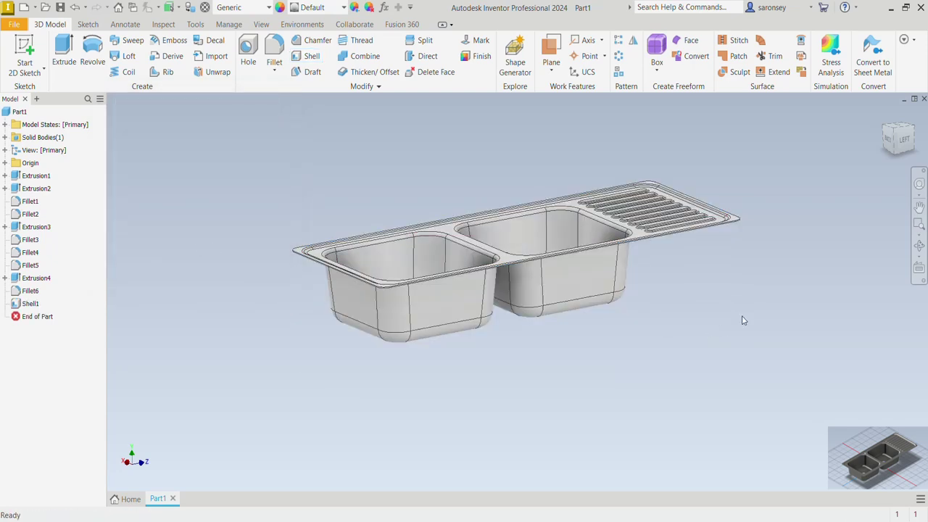
Step: Start a sketch on the recess floor and draw a 32 mm diameter circle between the two bowls near the sink's long edge
shift+middle_drag(743, 317, 761, 226)
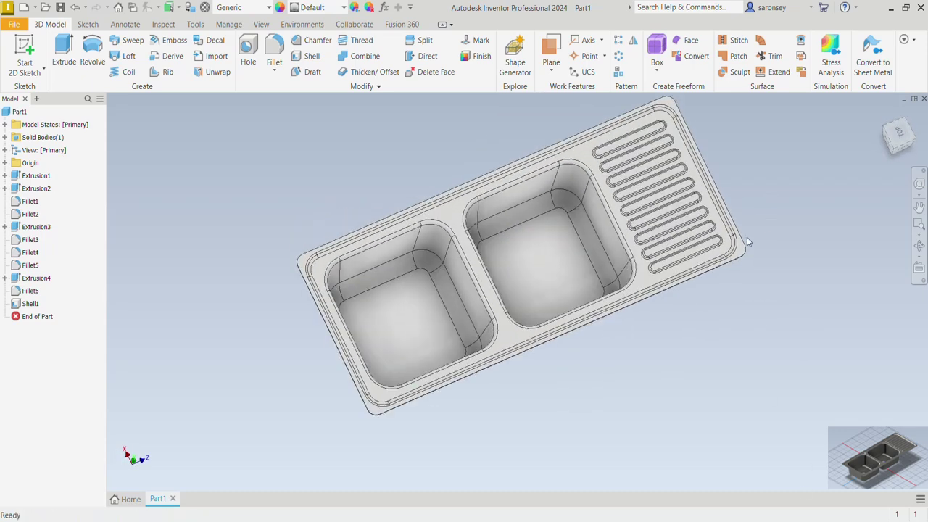
click(453, 212)
key(s)
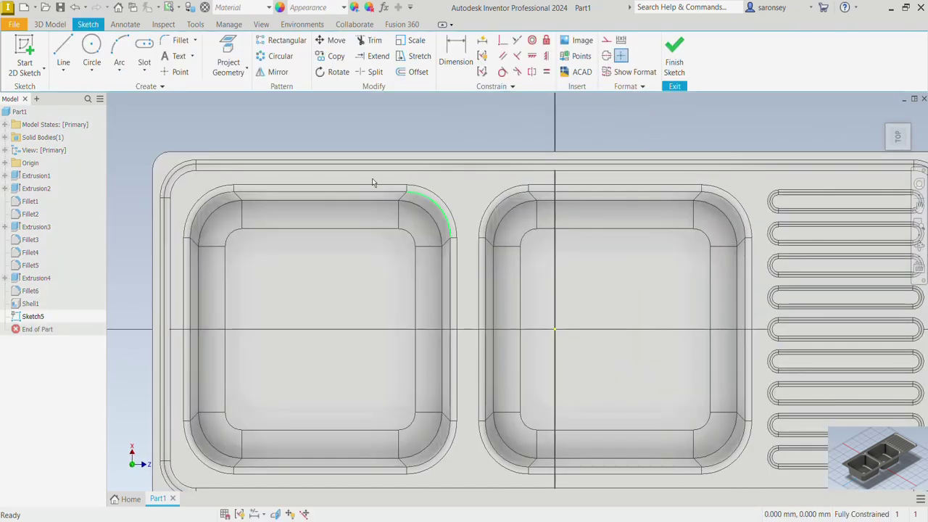
click(92, 50)
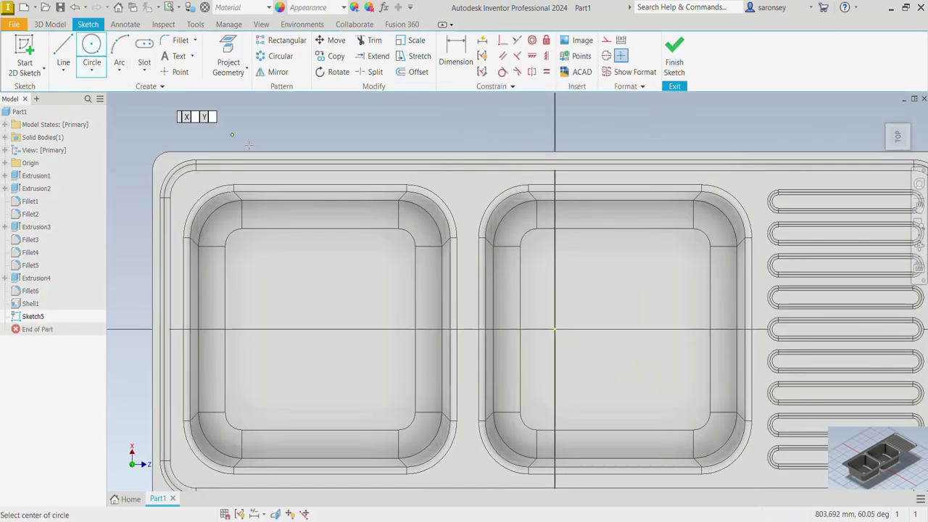
click(464, 195)
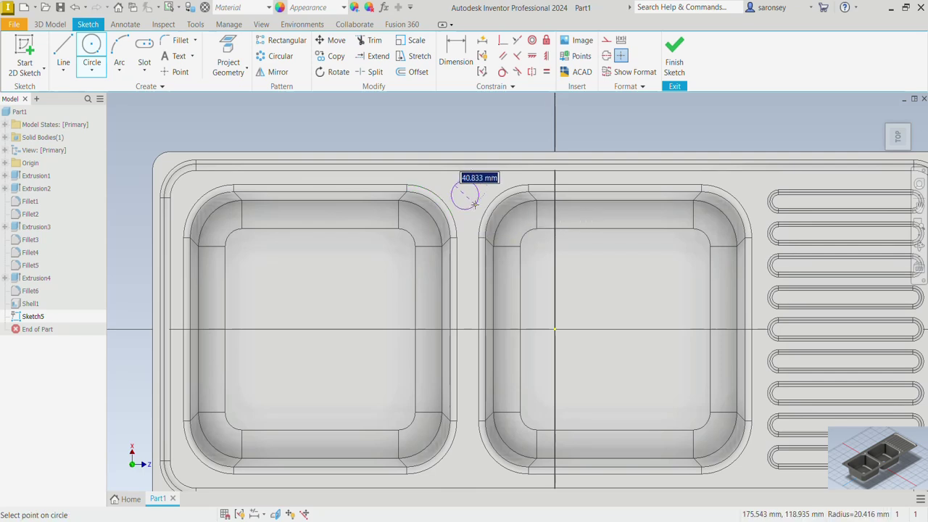
text(32)
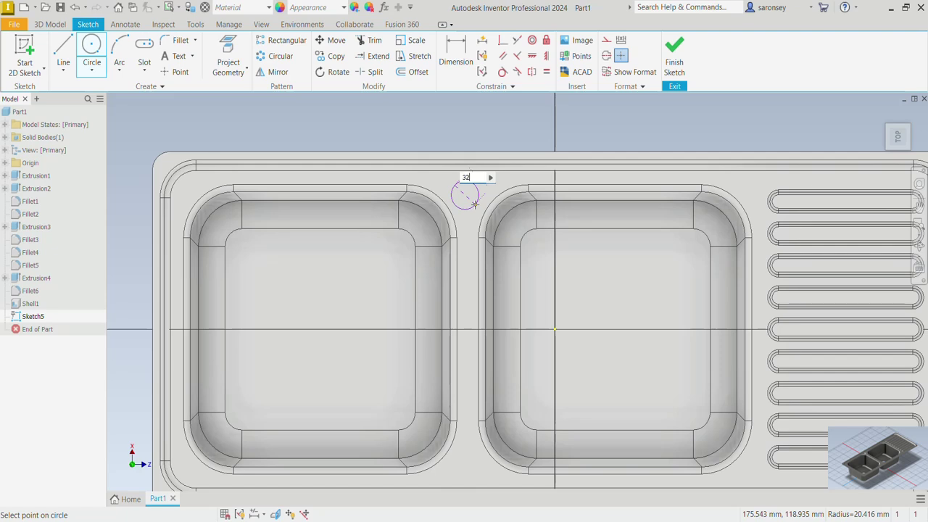
key(Return)
Step: Dimension the circle's centre 60 mm from the sink's adjacent outer long edge
key(d)
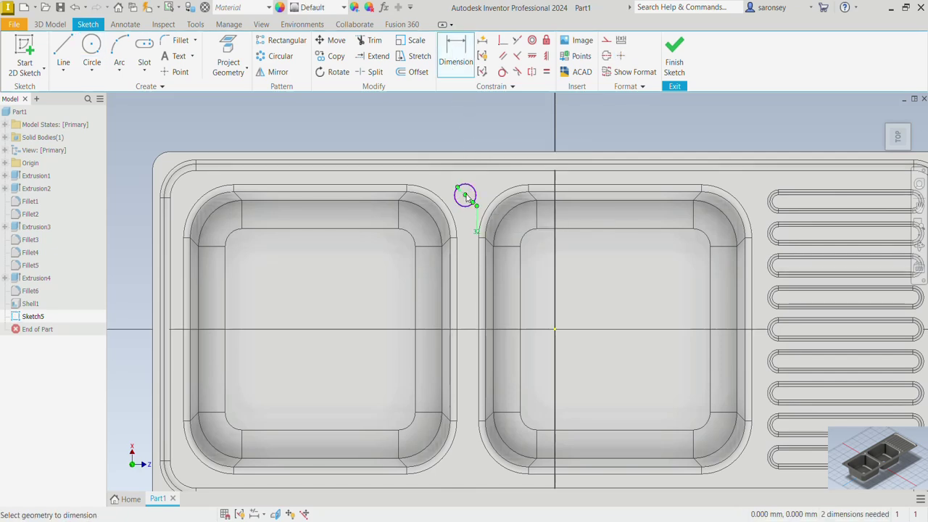
click(469, 154)
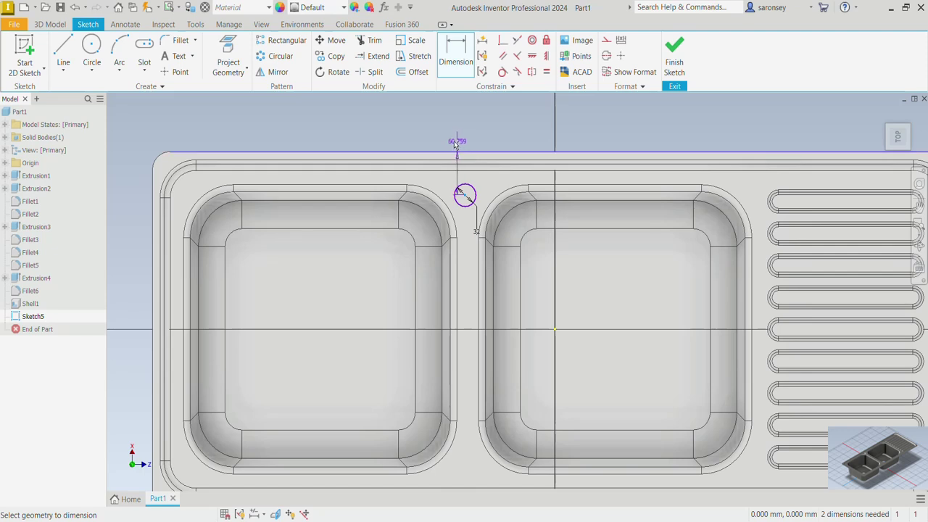
click(441, 143)
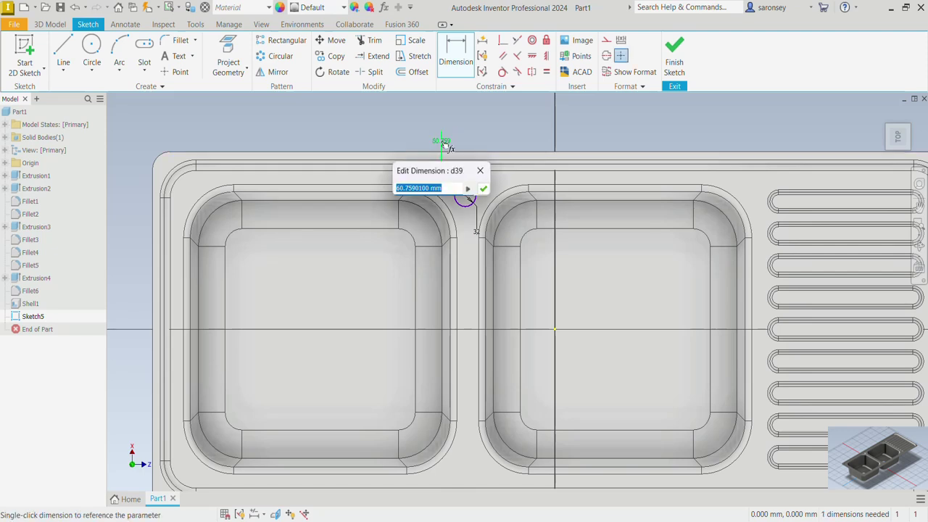
text(60)
key(Return)
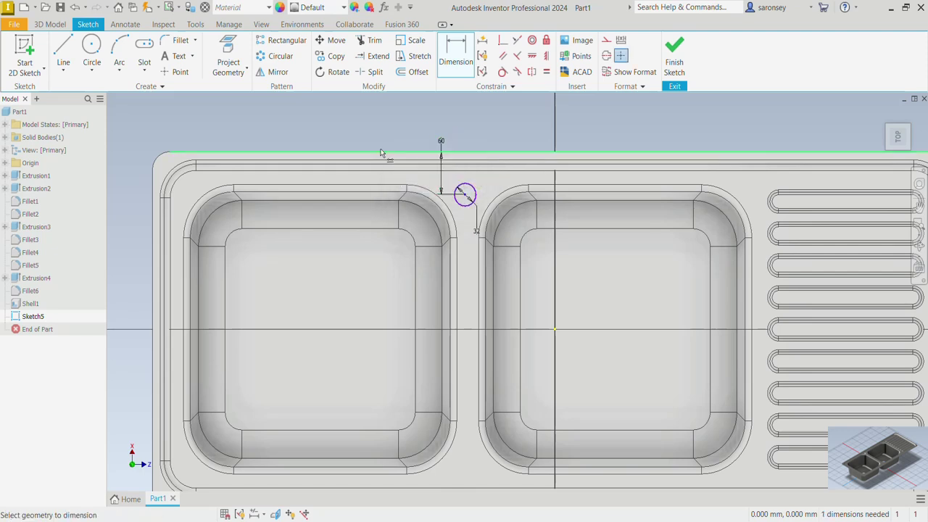
Step: Draw a line across the gap between the two bowl rims, from corner-arc end to corner-arc end, and make it construction
click(63, 51)
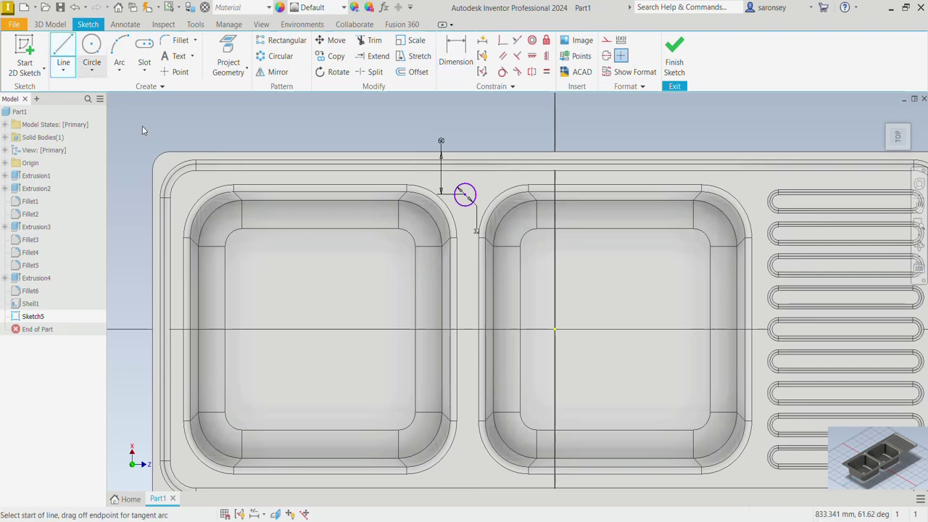
click(456, 238)
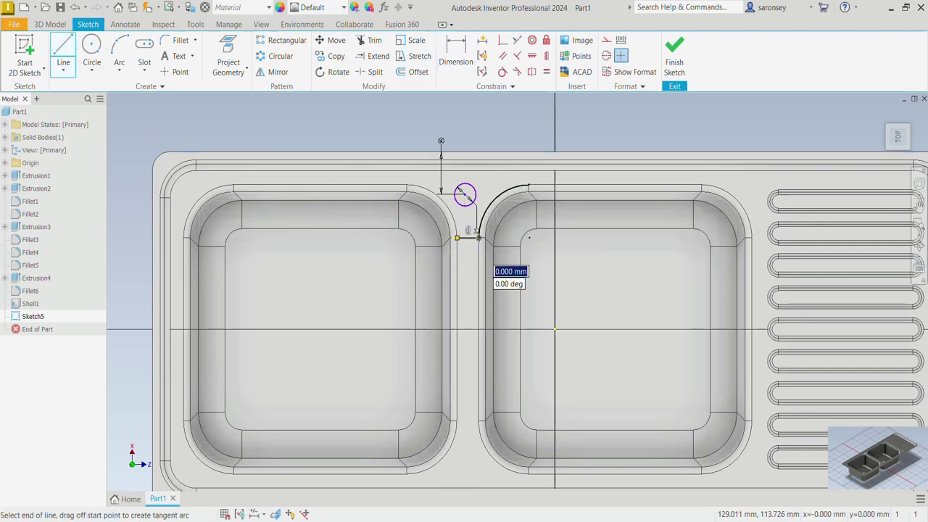
click(477, 238)
key(Escape)
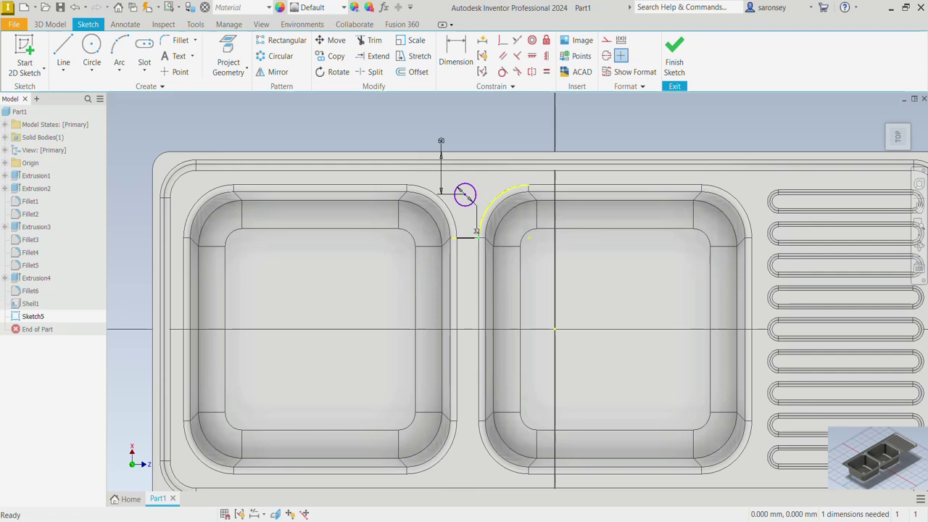
click(470, 239)
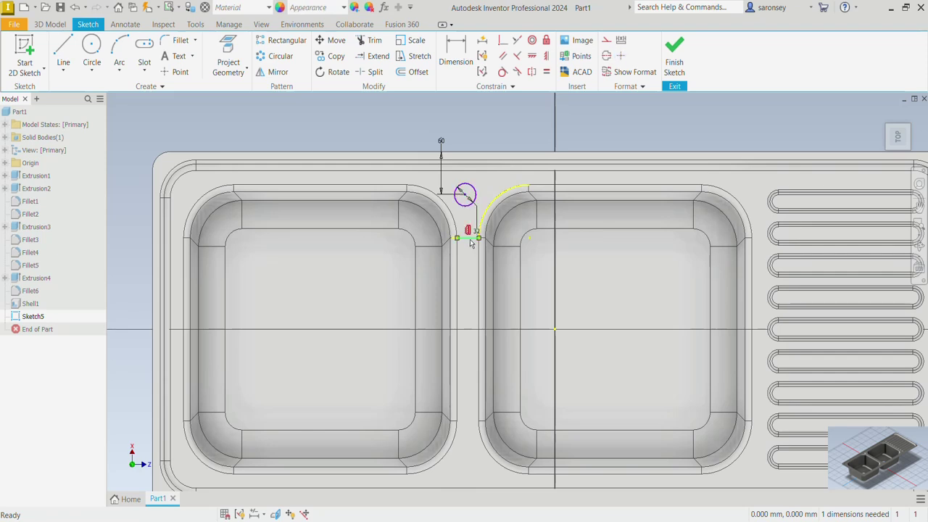
click(606, 41)
Step: Constrain the 32 mm circle's centre in line with the midpoint of the construction line across the gap between the bowls
click(531, 56)
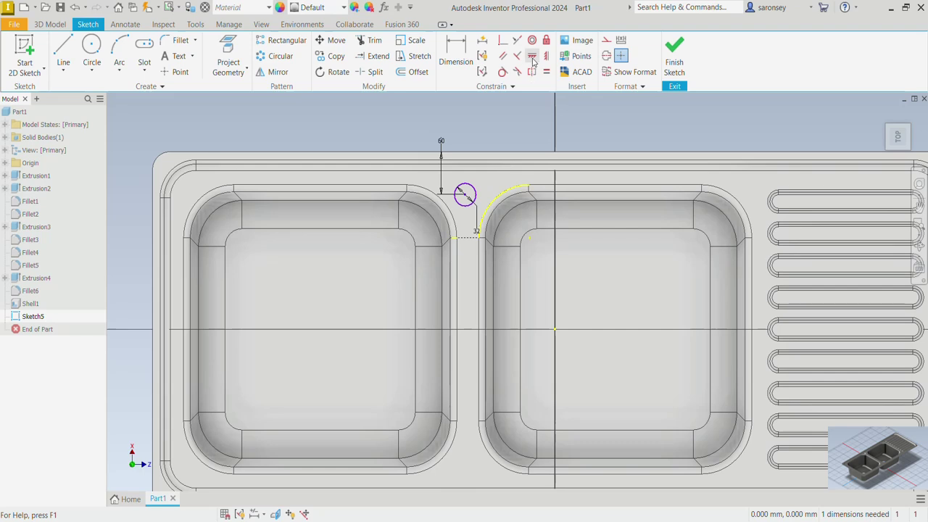
click(467, 195)
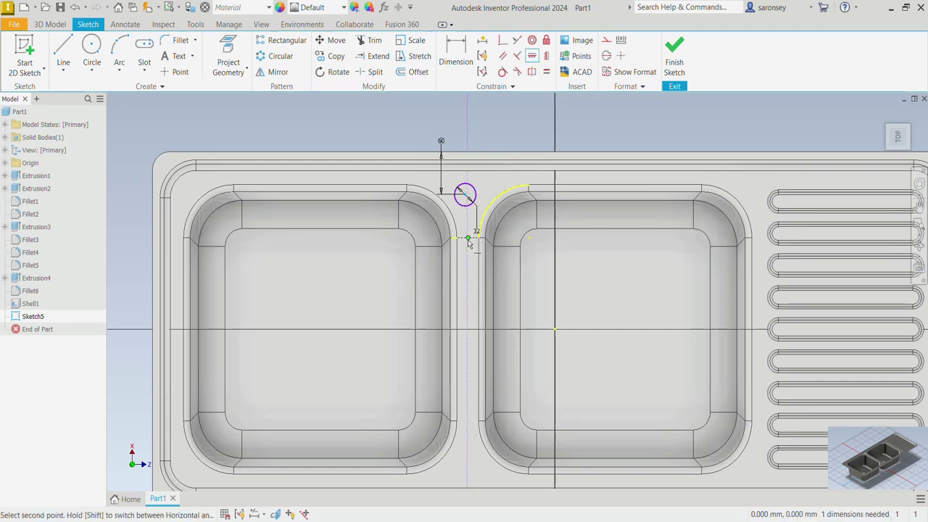
click(468, 241)
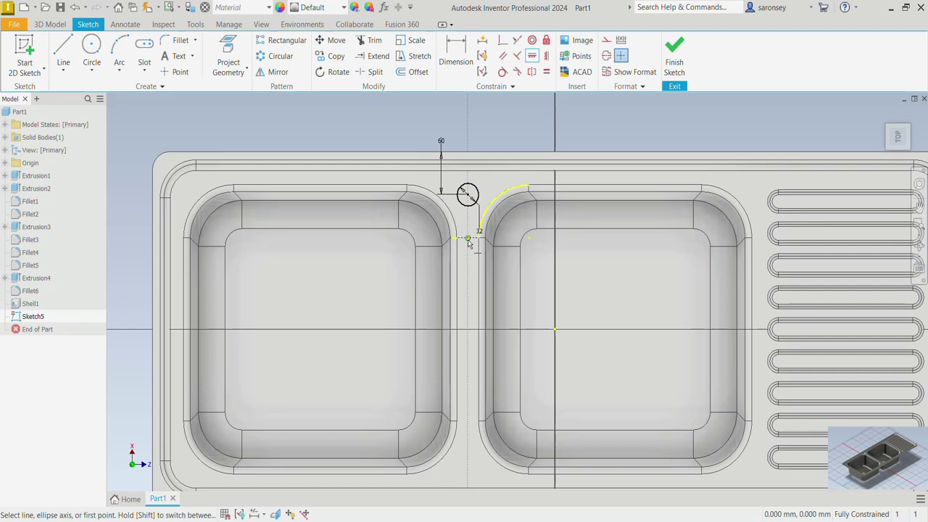
key(Escape)
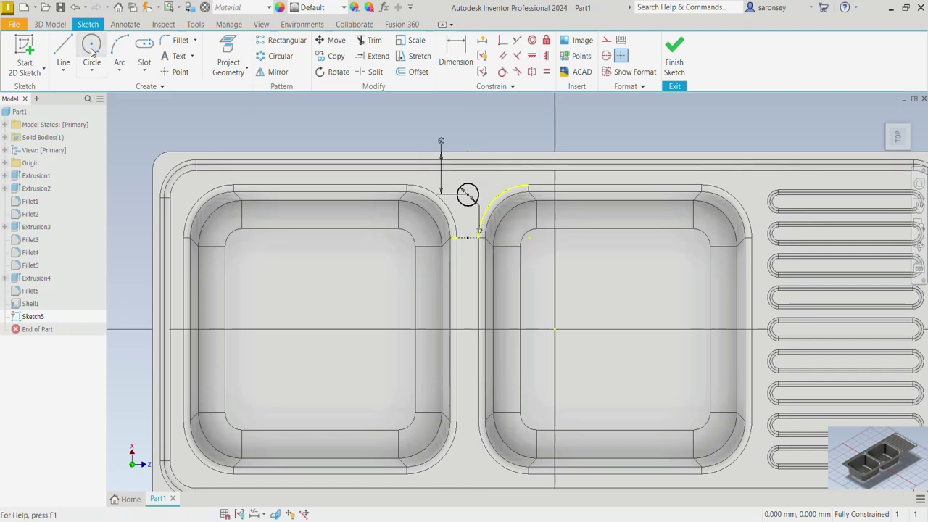
Step: Draw a circle over the bowl farther from the drainboard and dimension its diameter to 70 mm
click(93, 49)
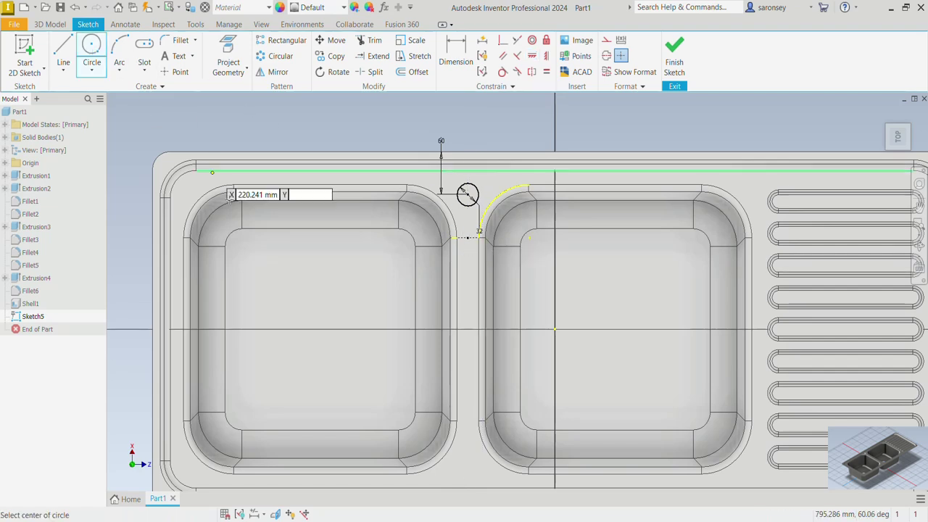
click(319, 321)
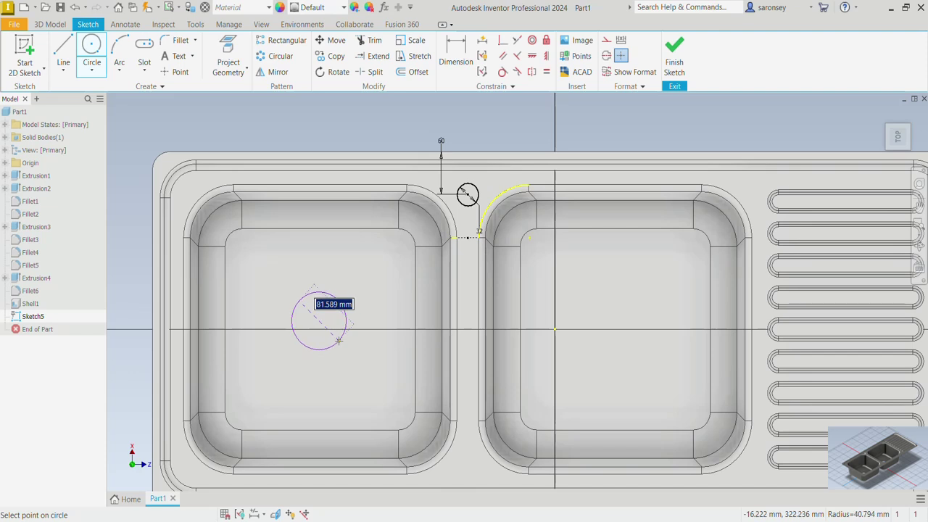
click(338, 340)
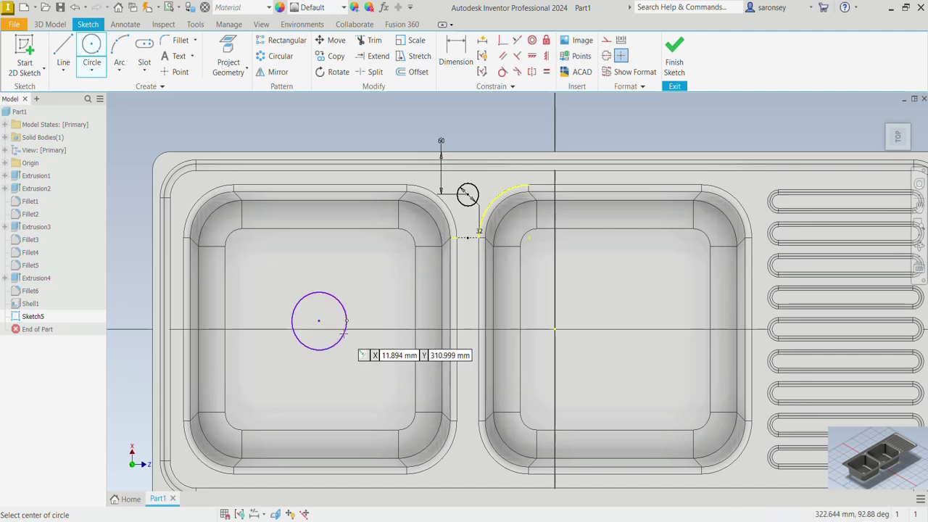
key(Escape)
click(456, 52)
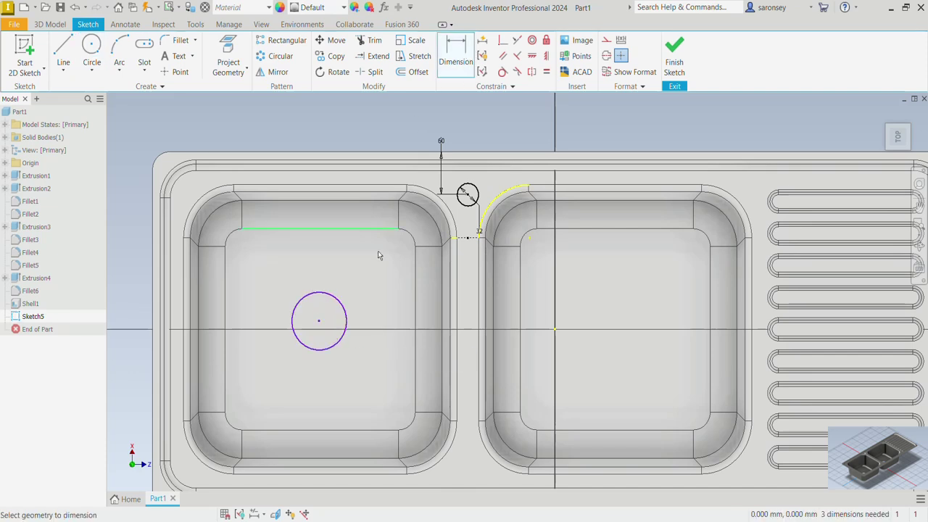
click(344, 303)
click(359, 297)
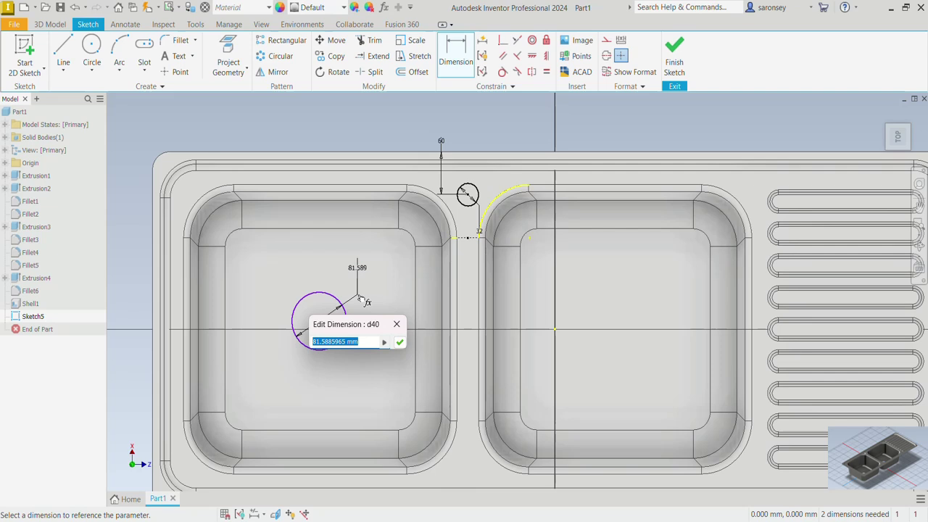
text(70)
key(Return)
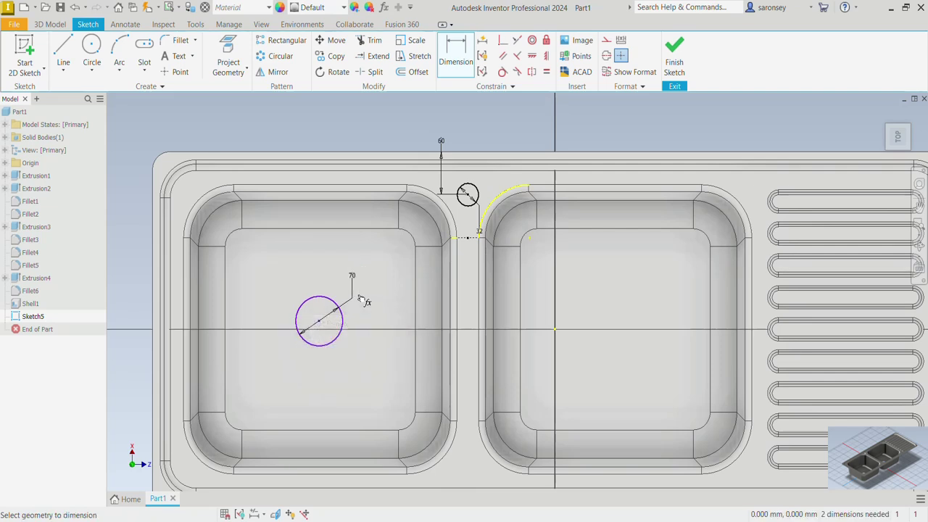
Step: Centre the 70 mm circle in its bowl with horizontal and vertical constraints to the midpoints of two adjacent bowl edges
click(536, 57)
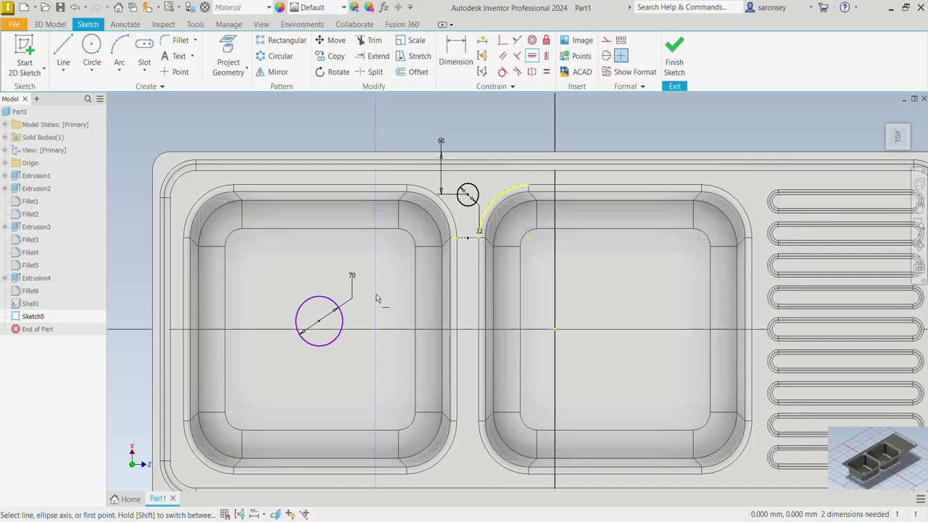
click(320, 323)
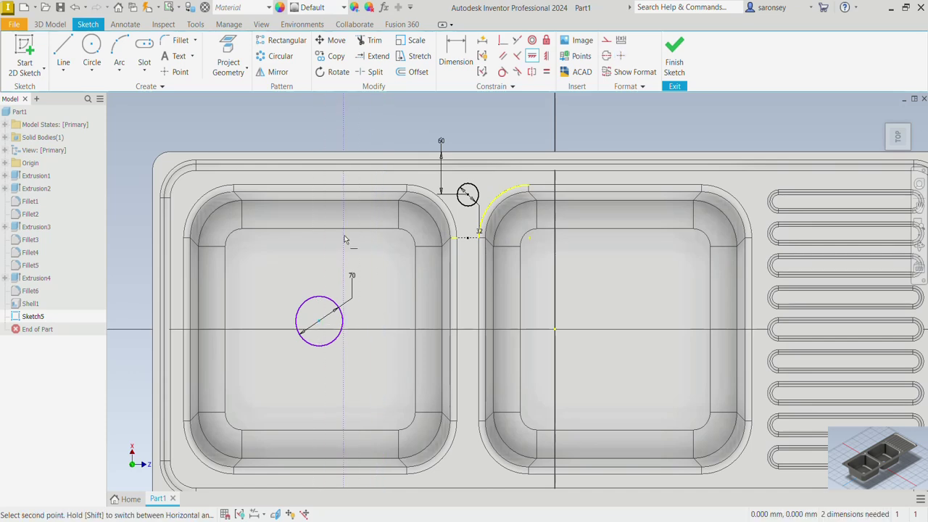
click(320, 200)
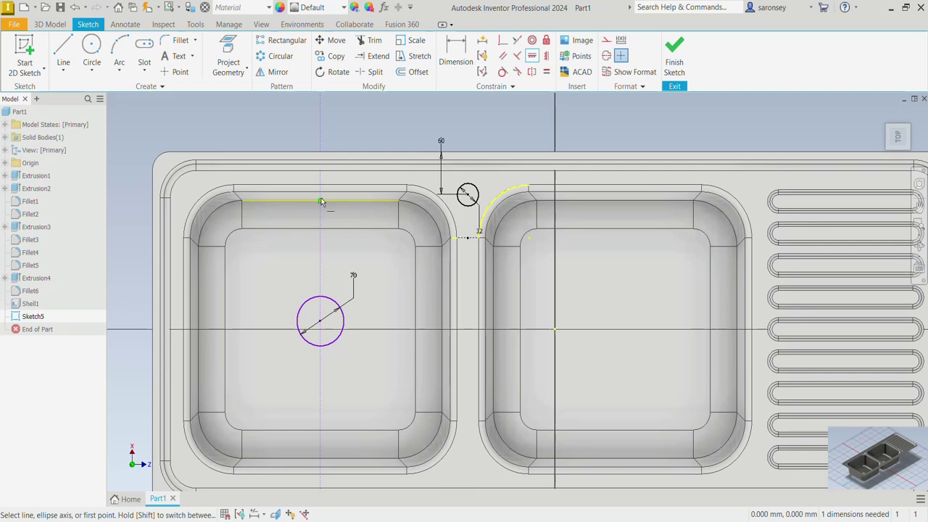
click(546, 56)
click(189, 330)
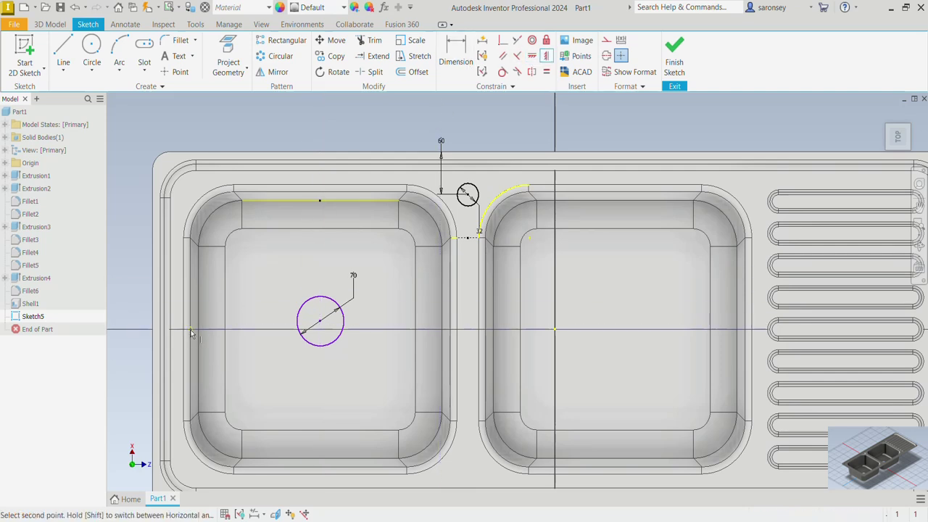
click(320, 322)
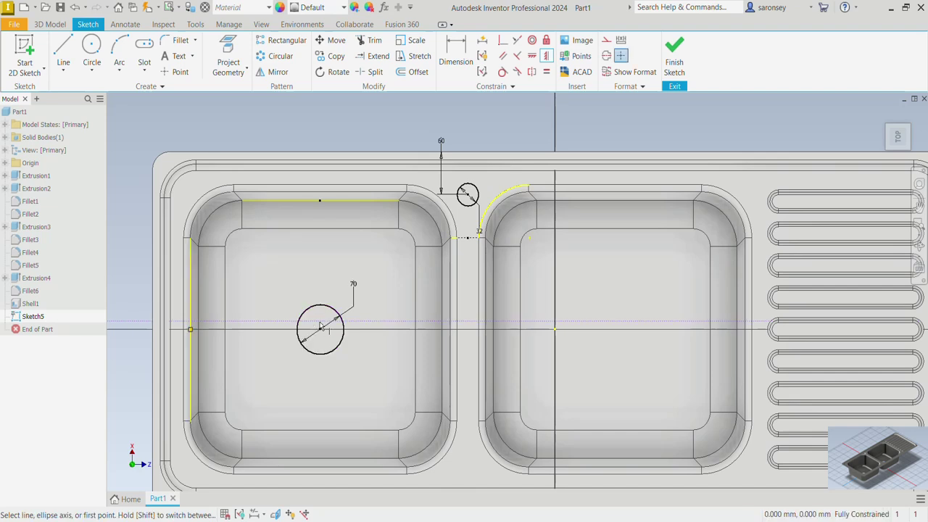
key(Escape)
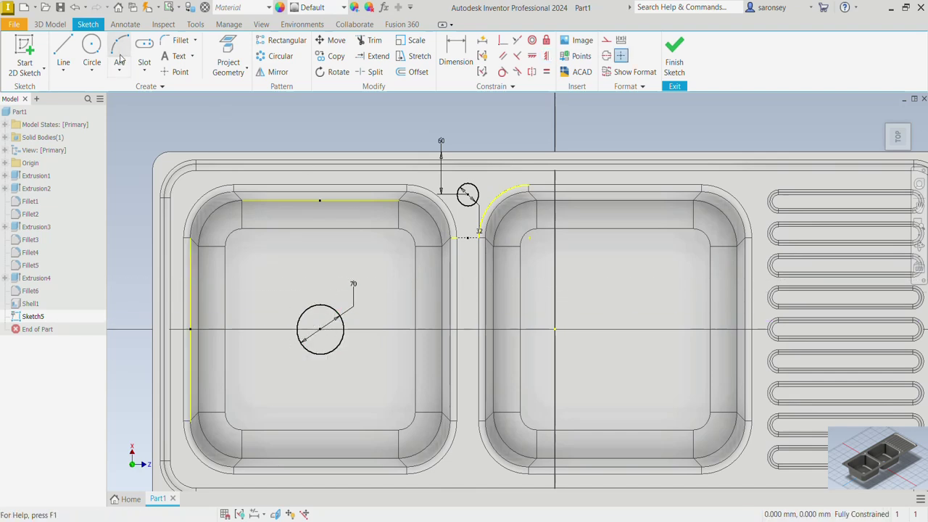
Step: Draw a line about 129 mm long from the short construction line's midpoint to the sink's central axis and make it construction
click(63, 50)
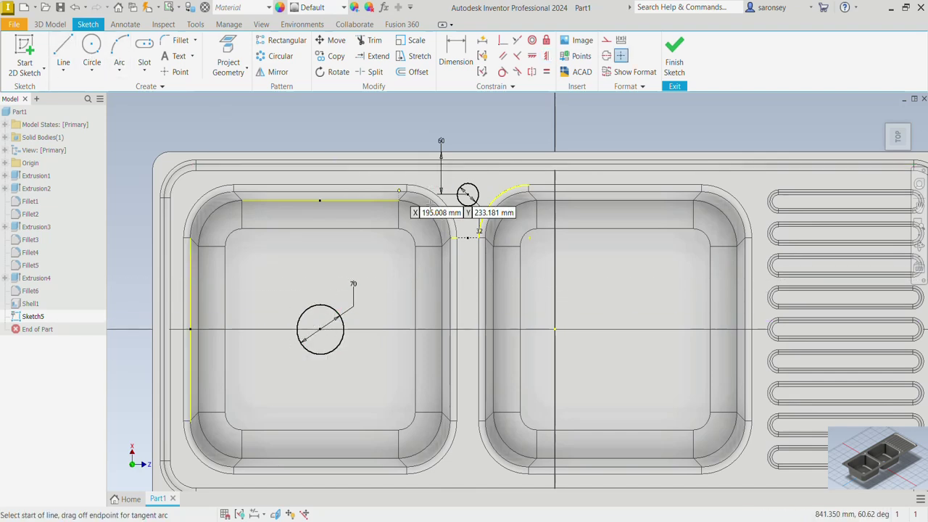
click(466, 237)
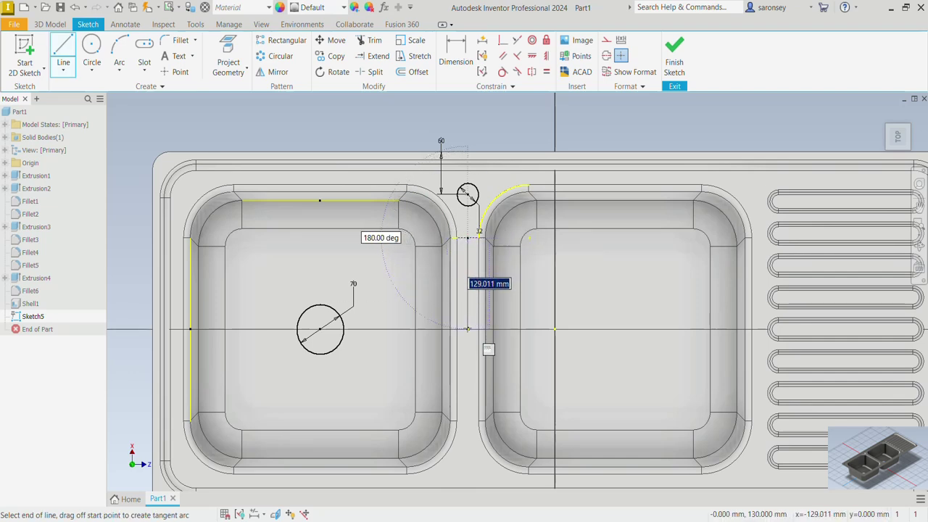
click(467, 327)
key(Escape)
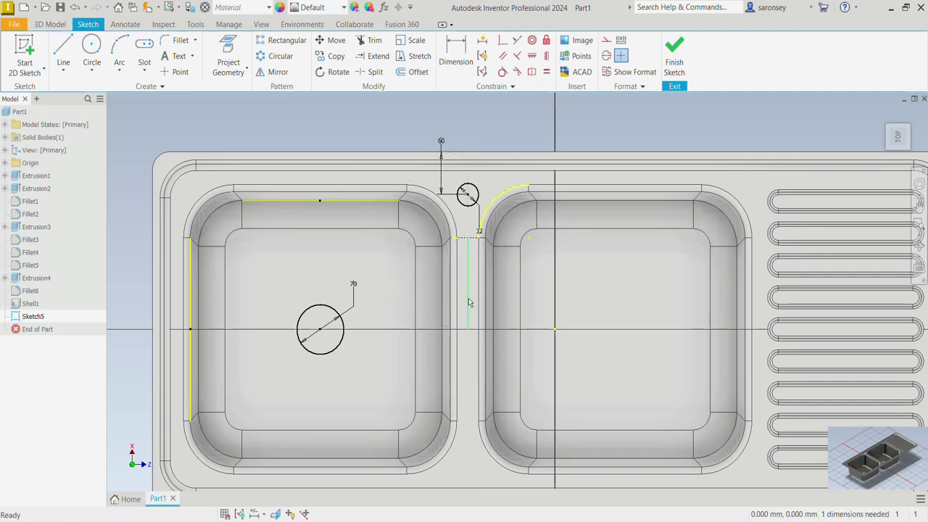
click(606, 40)
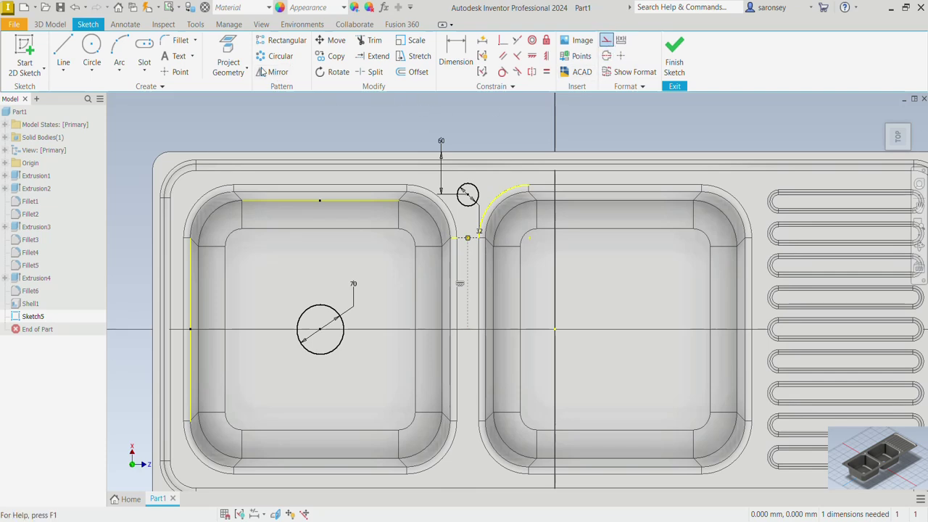
Step: Mirror the 70 mm circle into the other bowl about the long construction line between the bowls
click(263, 76)
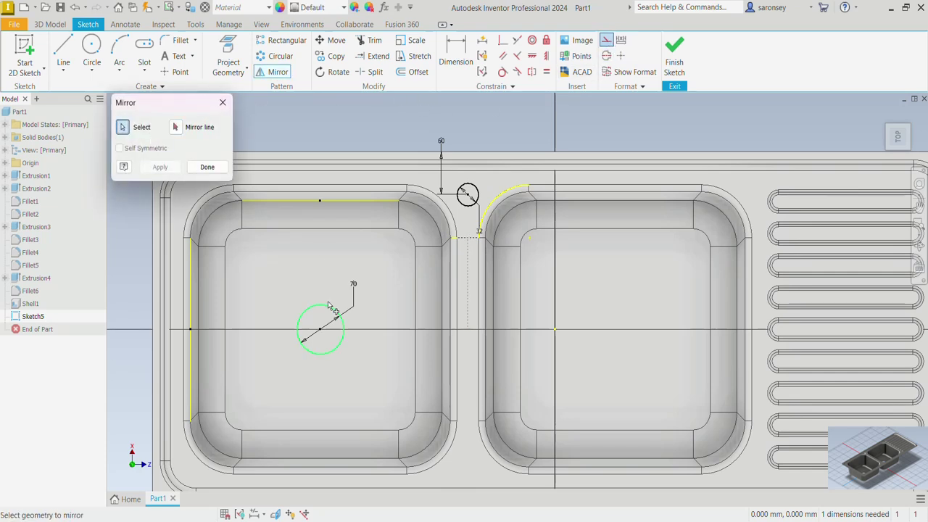
click(329, 308)
click(330, 308)
click(175, 127)
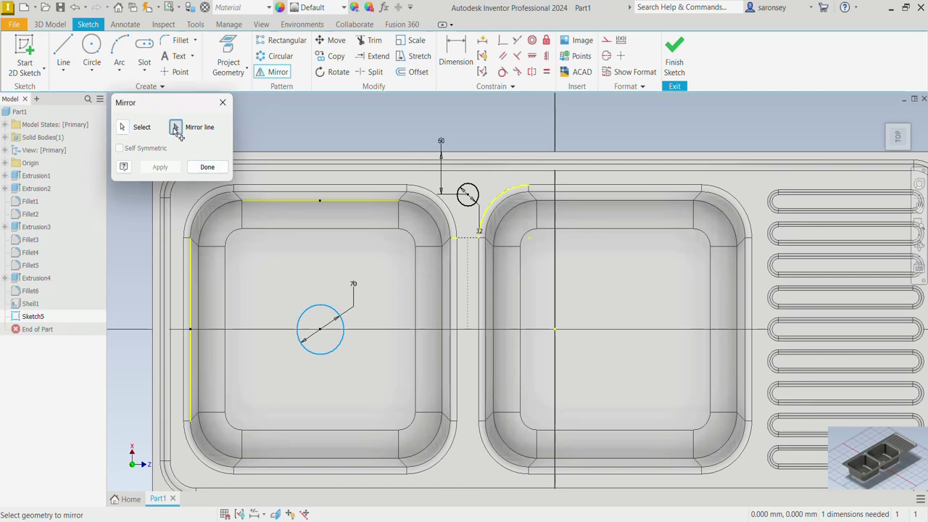
click(470, 301)
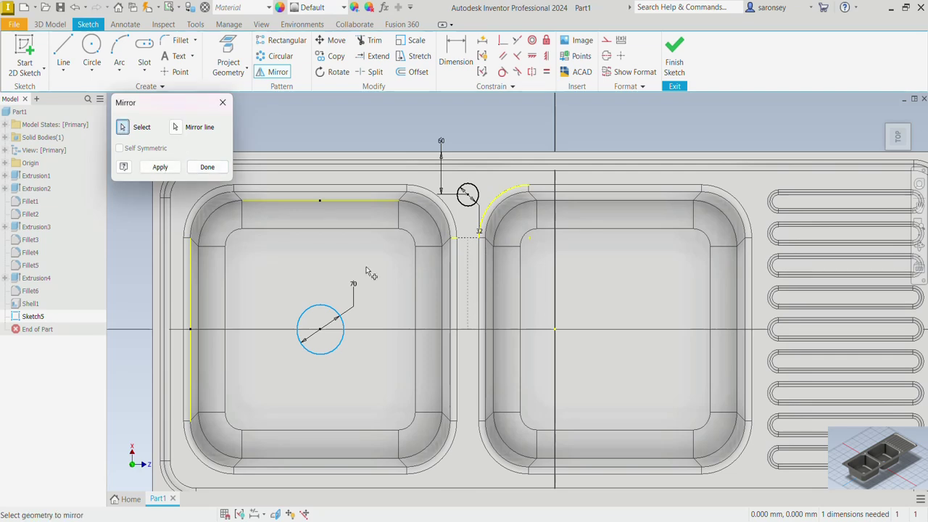
click(158, 169)
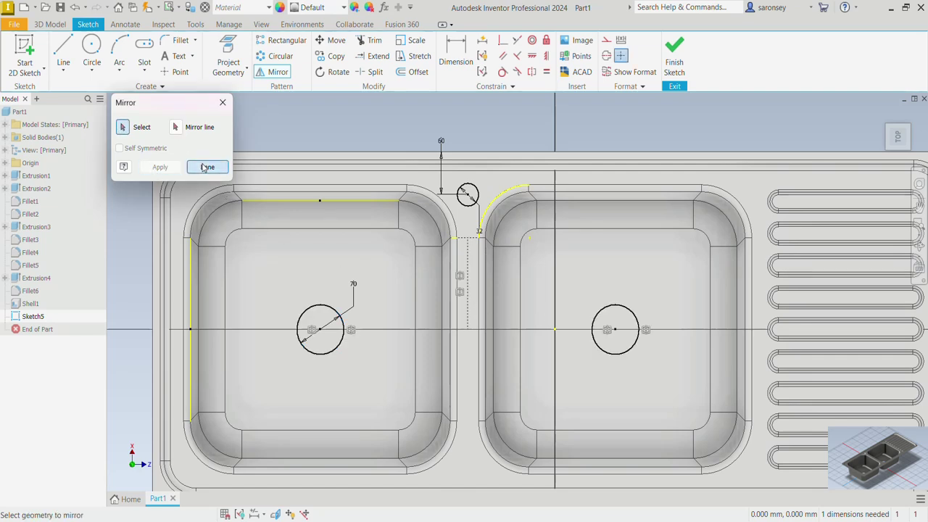
click(207, 167)
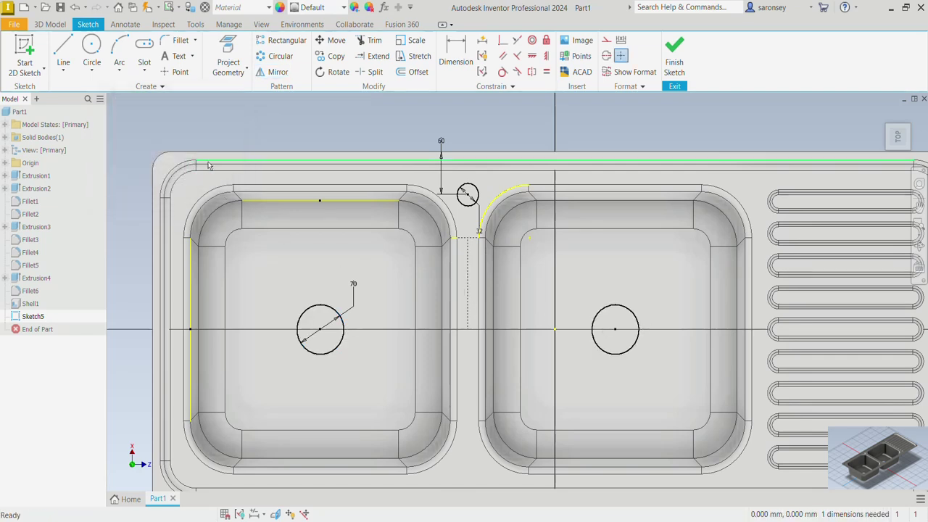
Step: Finish the sketch and extrude the two drain circles and the 32 mm circle as a Through All cut
click(674, 54)
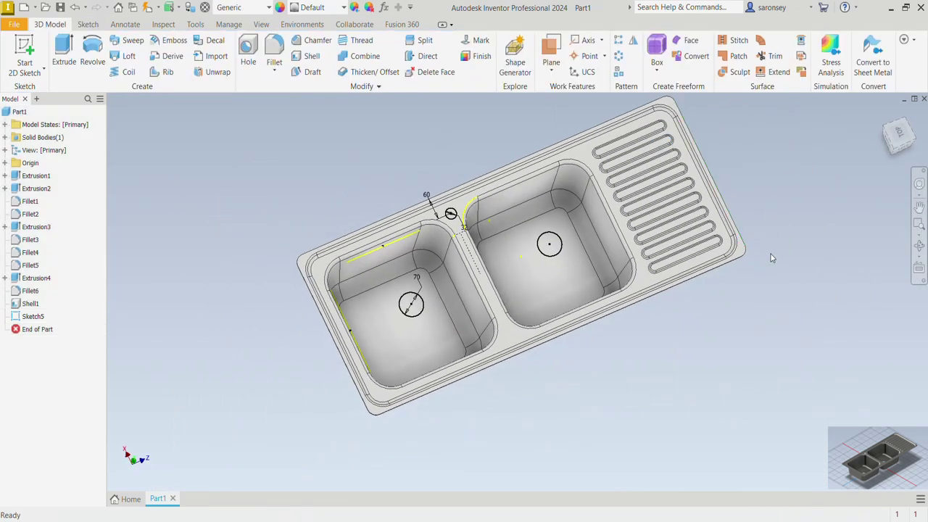
key(e)
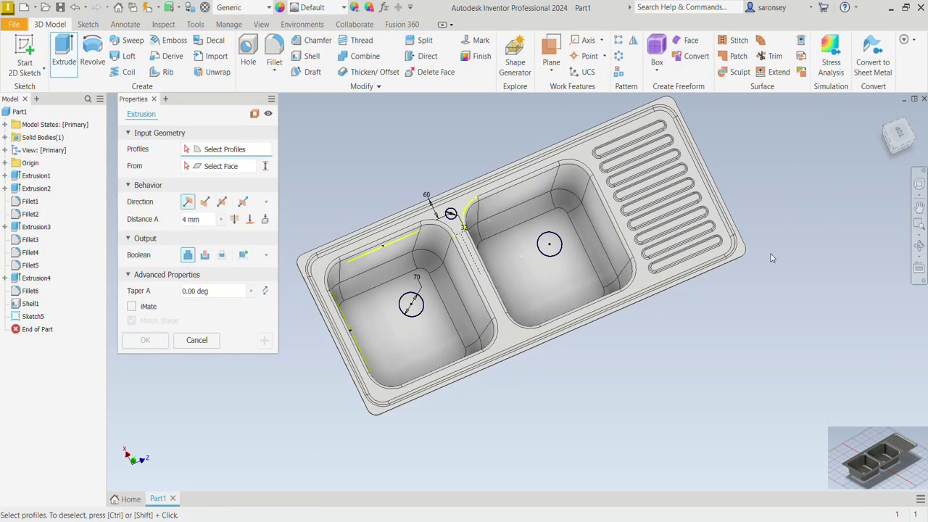
click(413, 305)
click(551, 245)
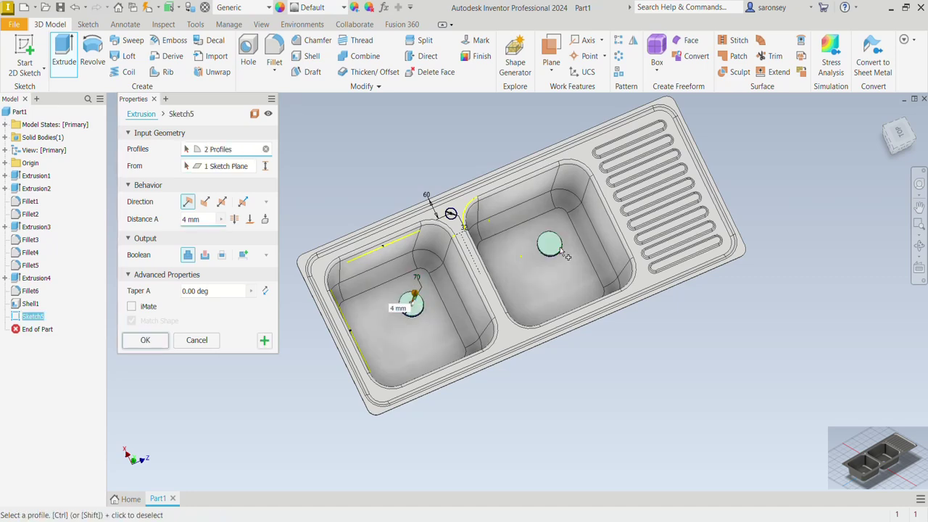
click(450, 214)
scroll(450, 214, up, 3)
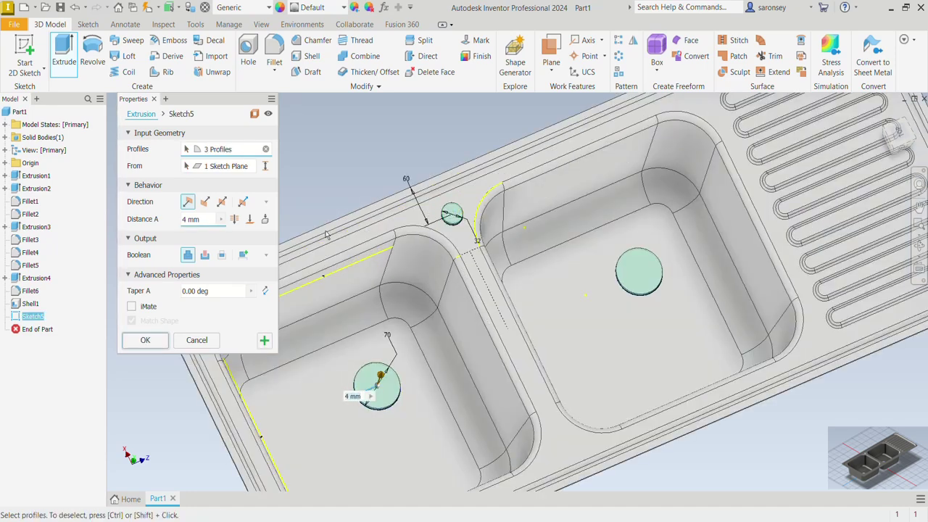
click(206, 255)
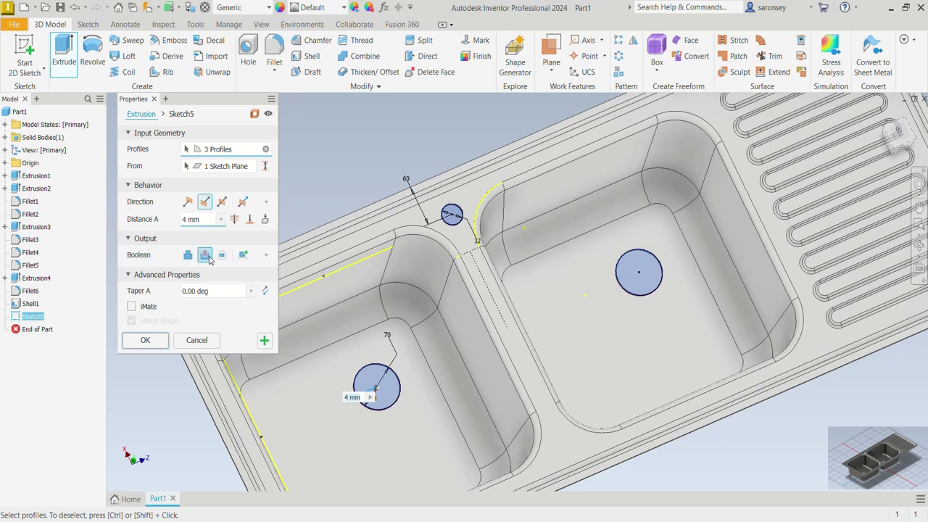
click(235, 218)
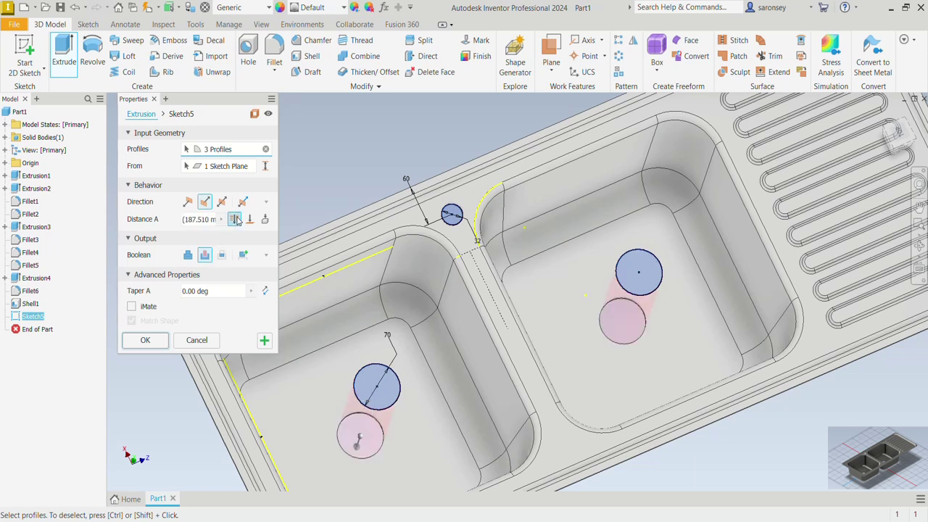
click(133, 340)
scroll(261, 225, down, 3)
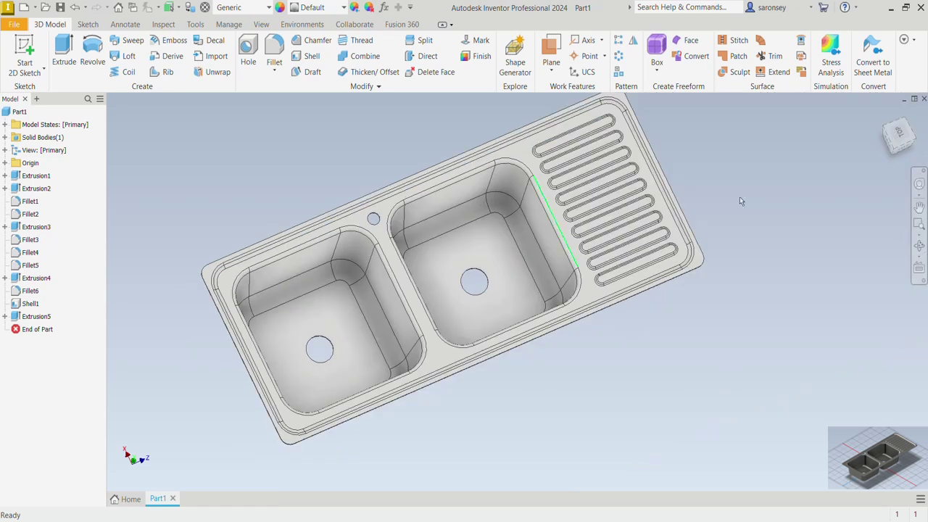
Step: Edit the sketch of the last cut extrusion, set the bowl drain circle's diameter to 60 mm and finish the sketch
click(886, 116)
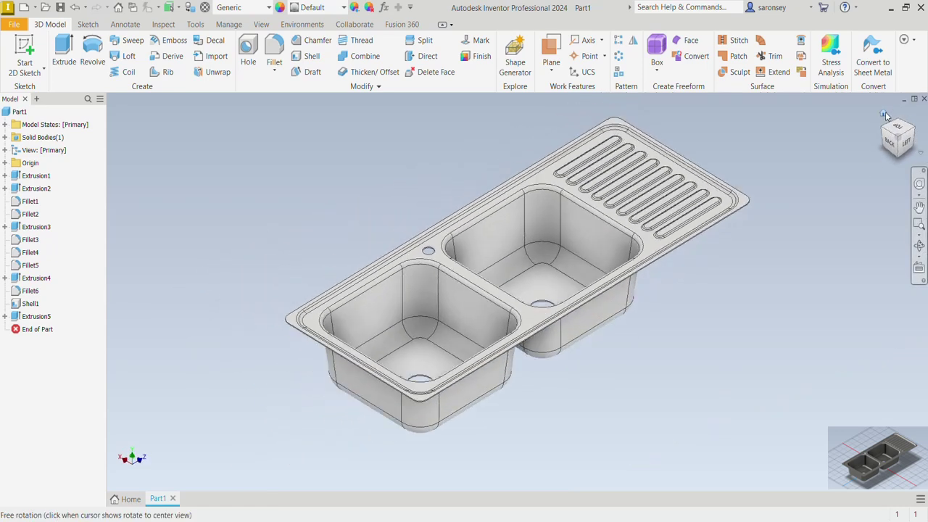
mouse_move(739, 230)
shift+middle_down()
mouse_move(722, 252)
mouse_move(787, 249)
mouse_move(746, 251)
mouse_move(745, 237)
shift+middle_up()
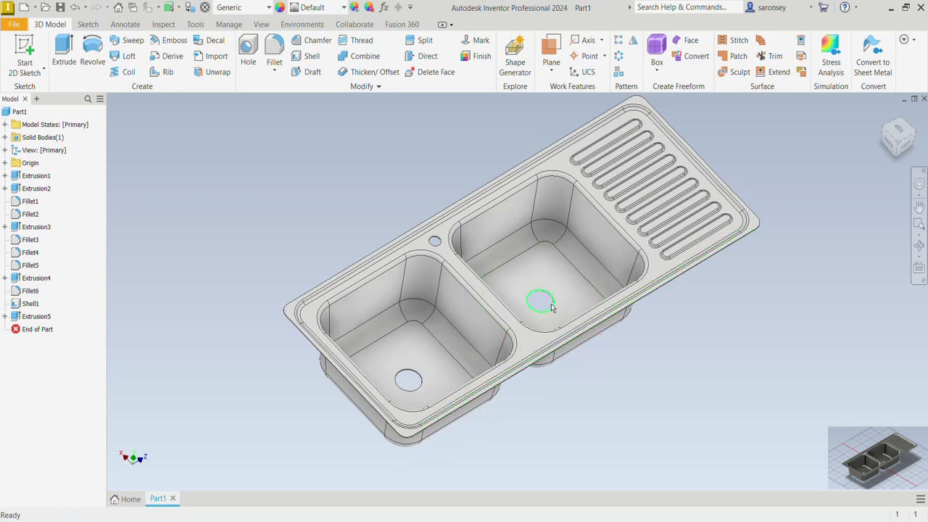
click(6, 318)
click(38, 329)
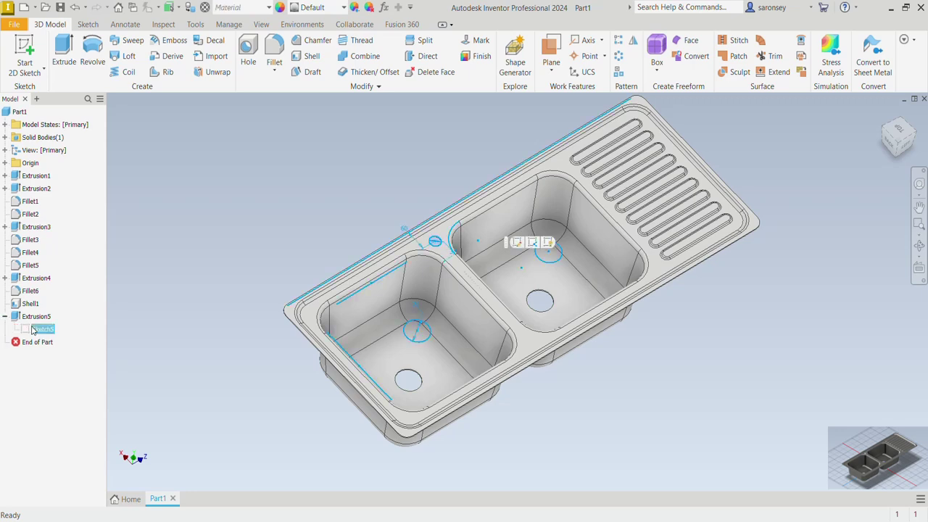
right_click(33, 330)
click(60, 340)
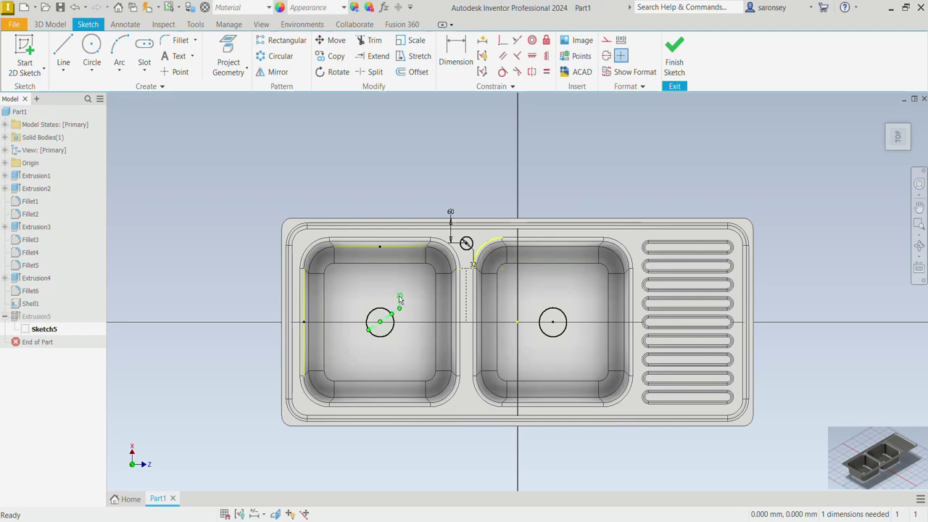
double_click(398, 297)
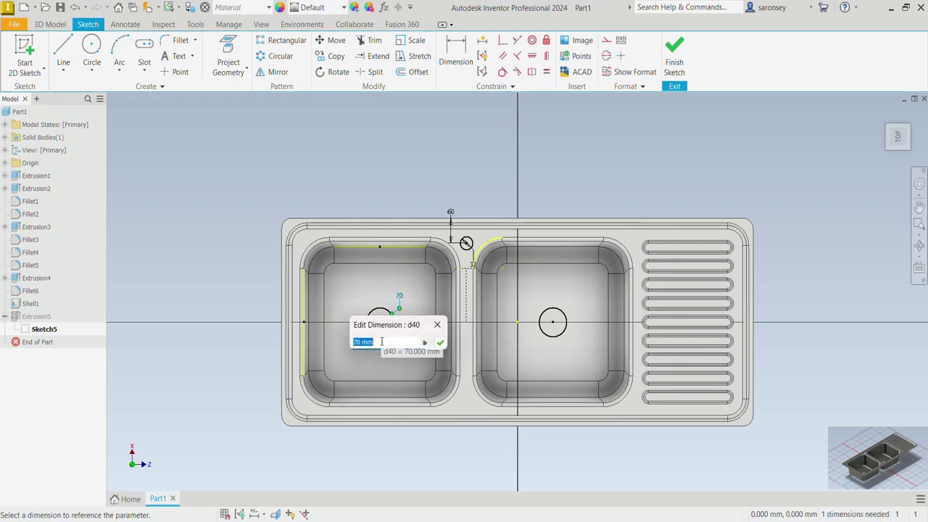
text(60)
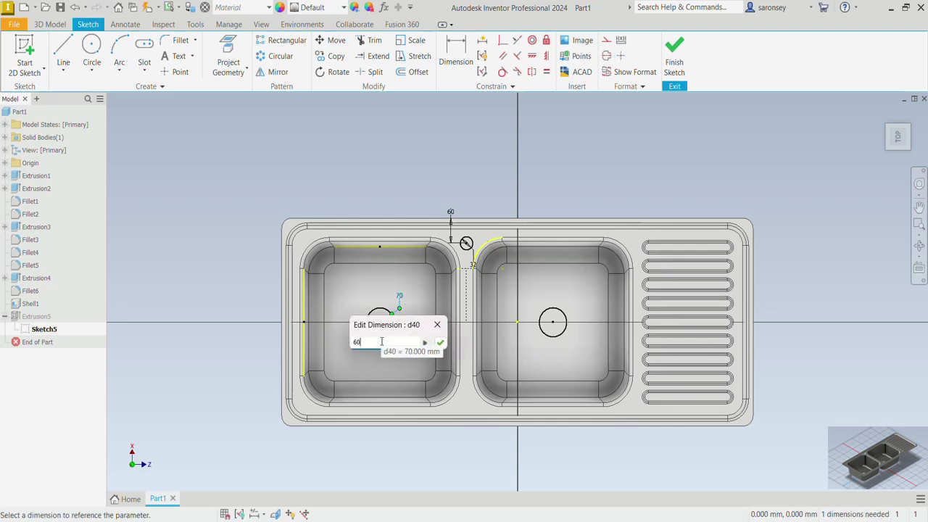
click(440, 342)
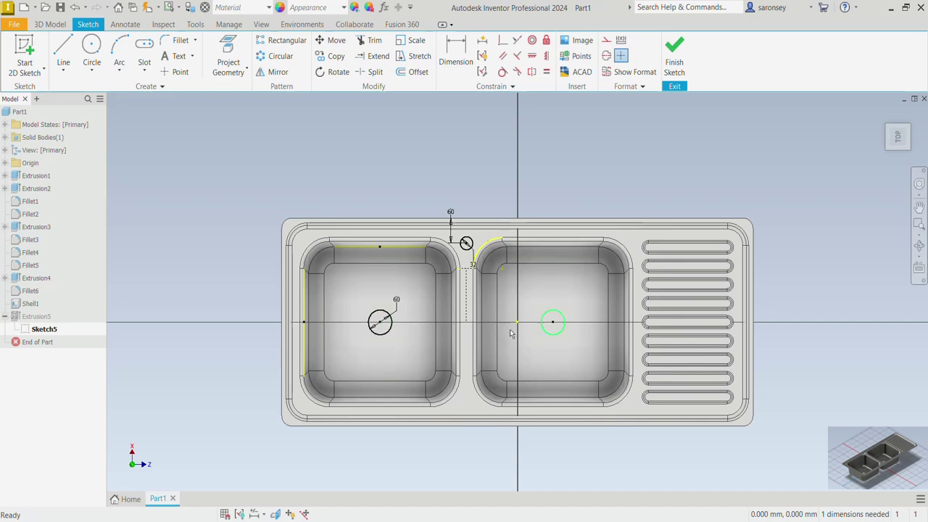
click(674, 55)
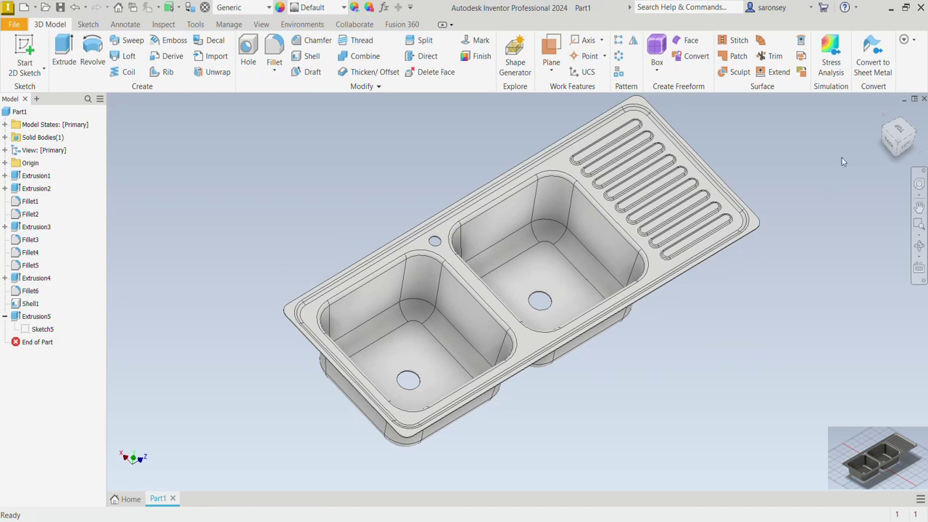
Step: Assign the Stainless Steel material to the sink in the home view
click(883, 118)
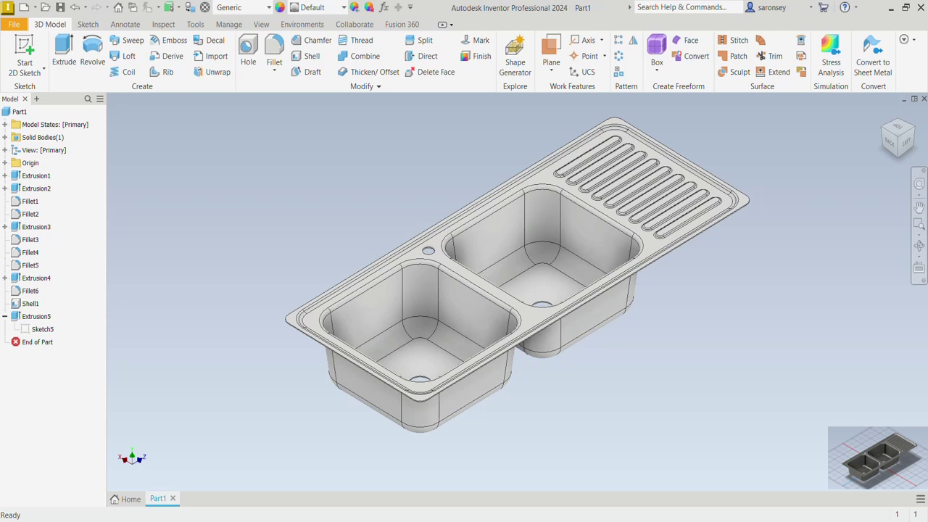
click(268, 9)
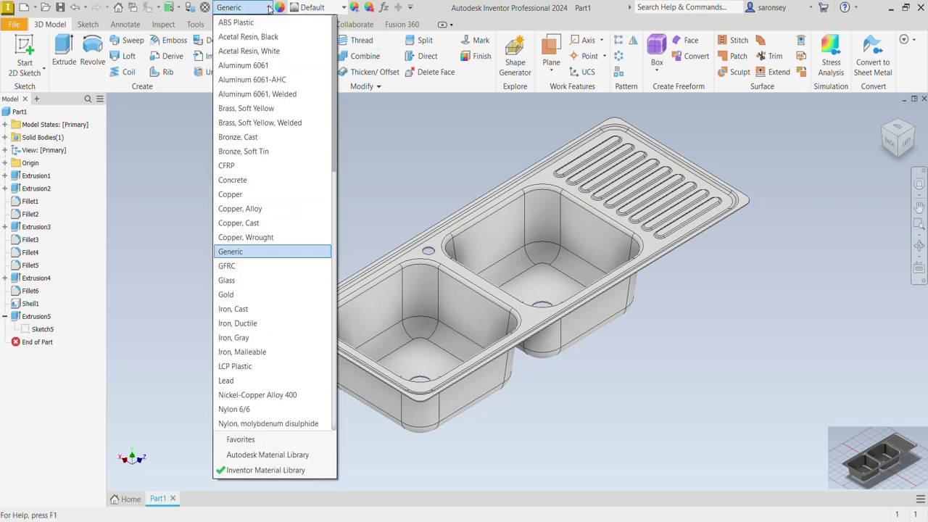
scroll(281, 326, down, 8)
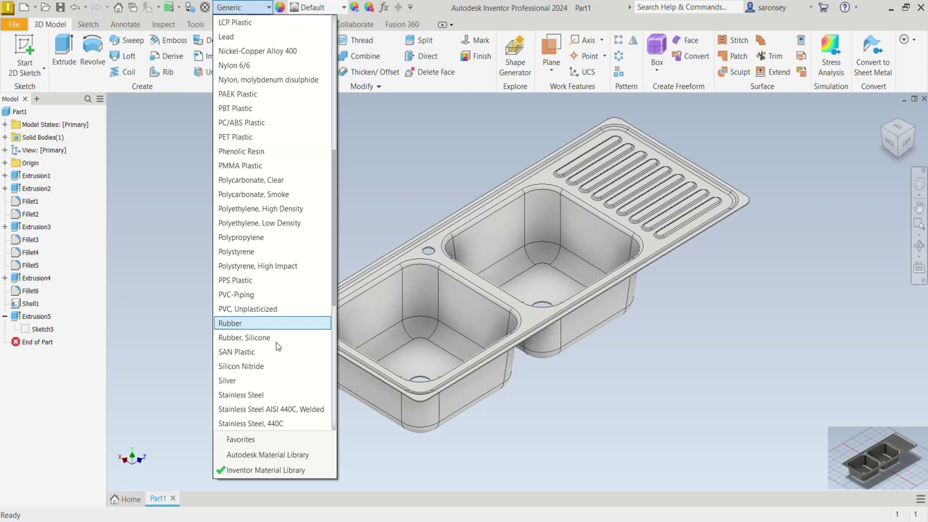
click(265, 395)
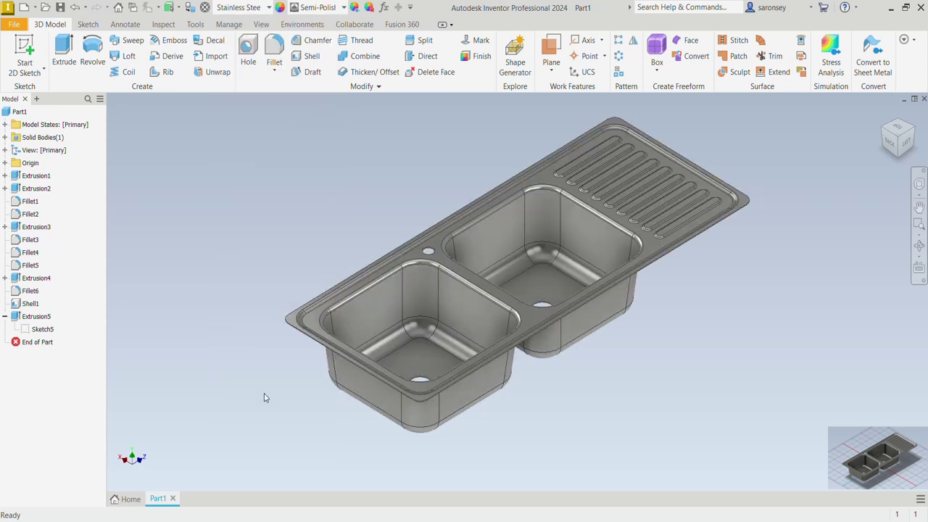
Step: Set the visual style of the model to Realistic
click(261, 23)
click(221, 62)
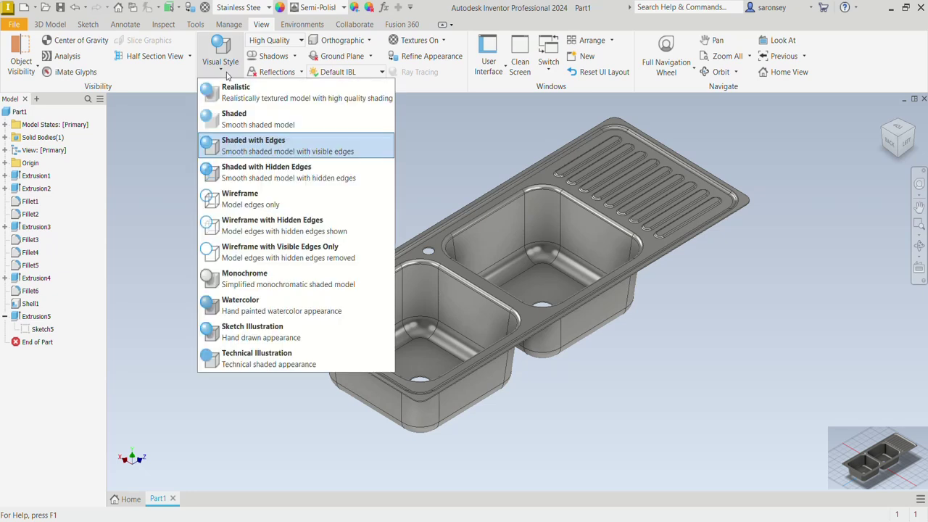
click(239, 88)
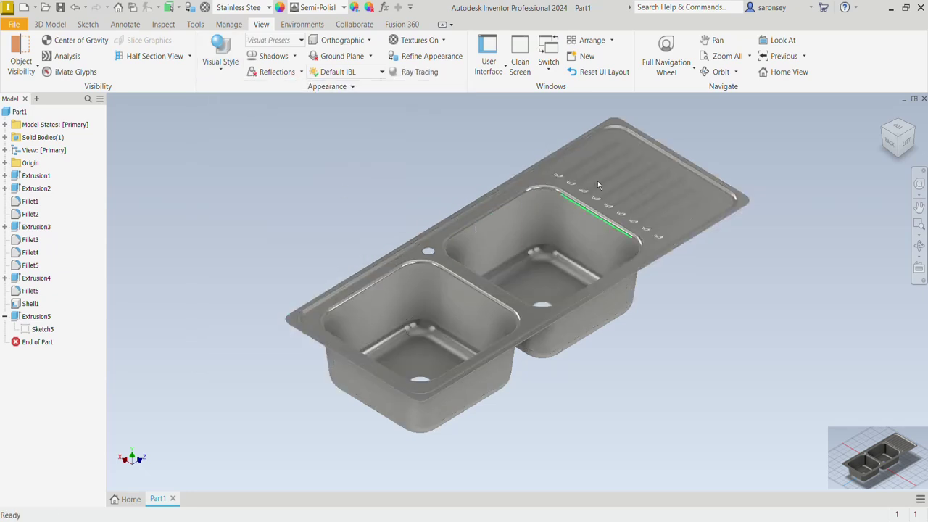
Step: Turn on all shadows and reflections for the sink's display
click(294, 56)
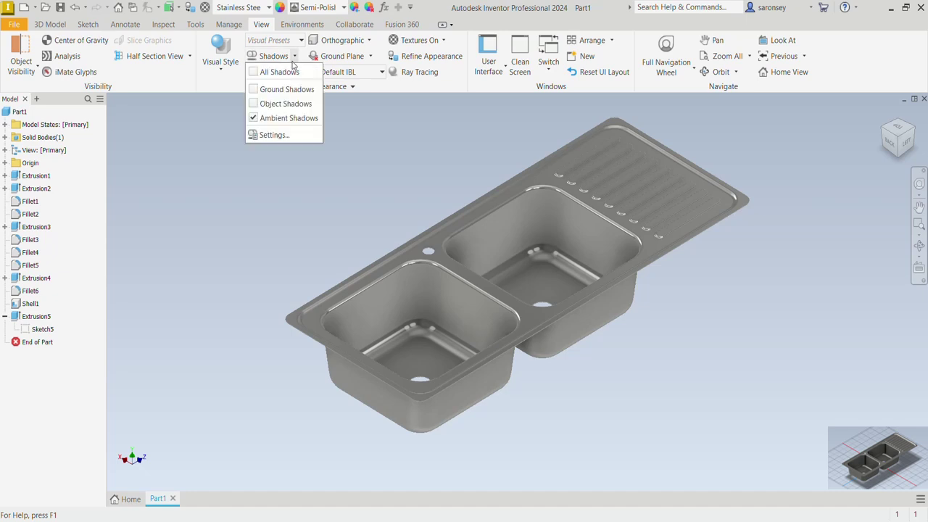
click(292, 72)
click(311, 185)
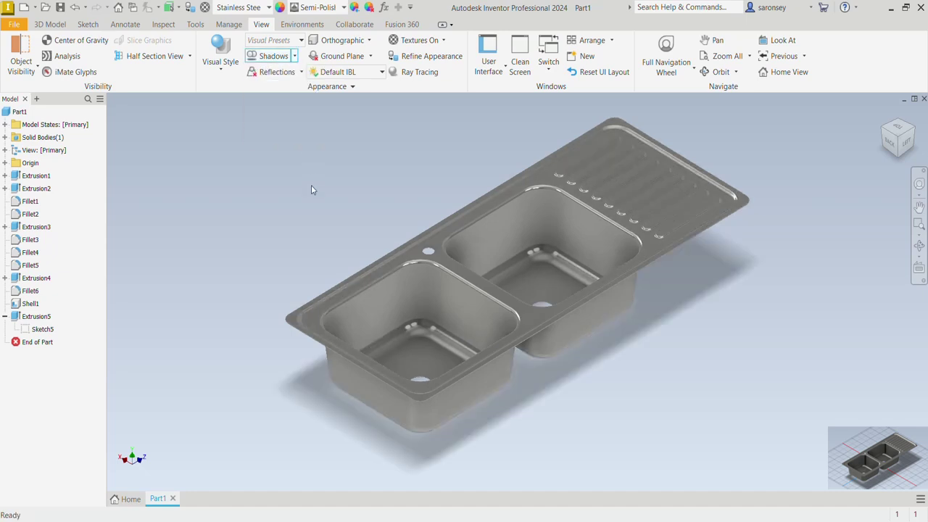
click(302, 72)
click(284, 87)
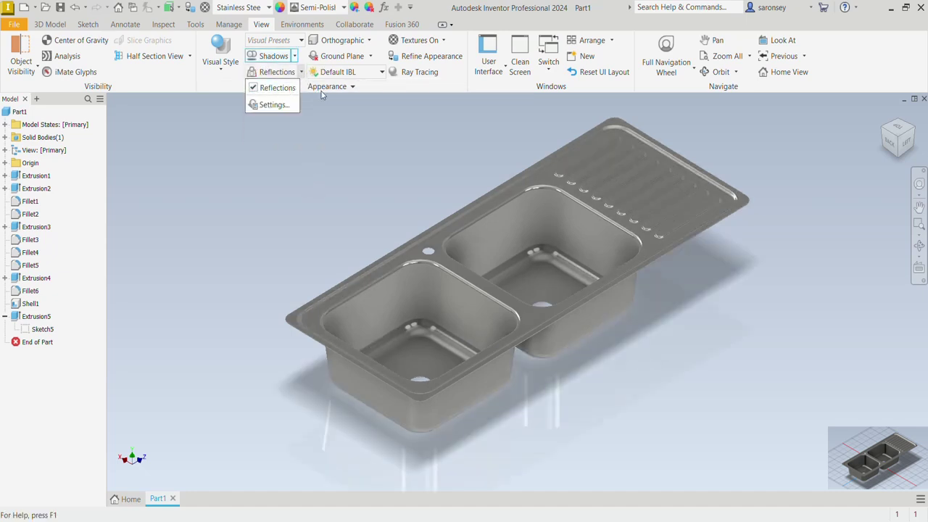
Step: Show the ground plane and set the lighting style to Two Lights
click(370, 56)
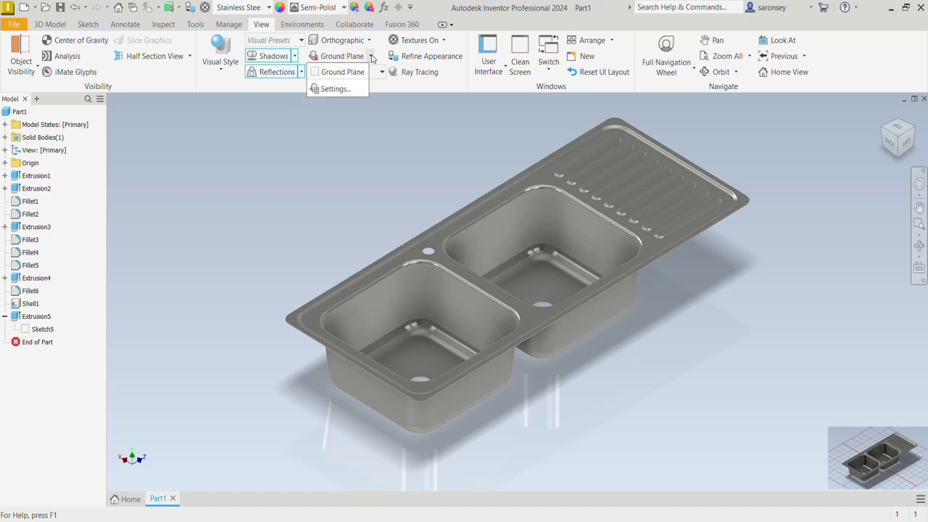
click(343, 72)
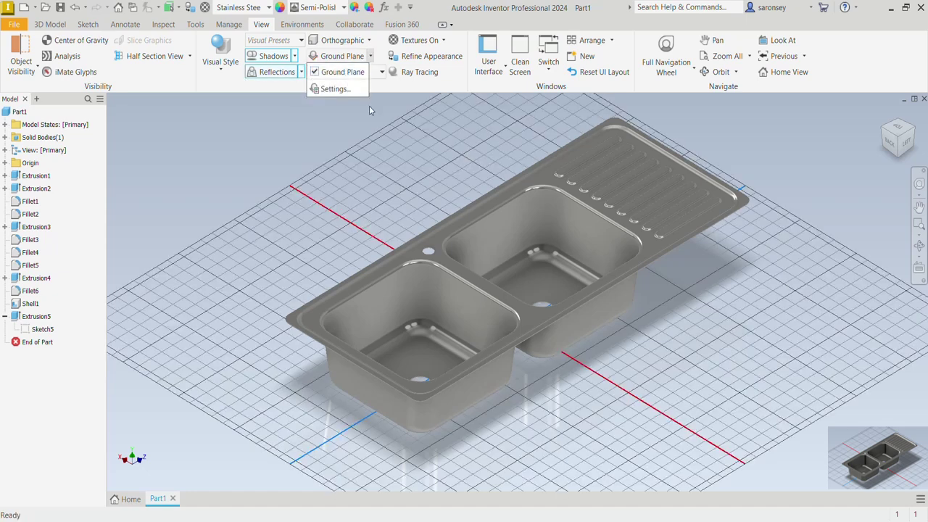
click(382, 73)
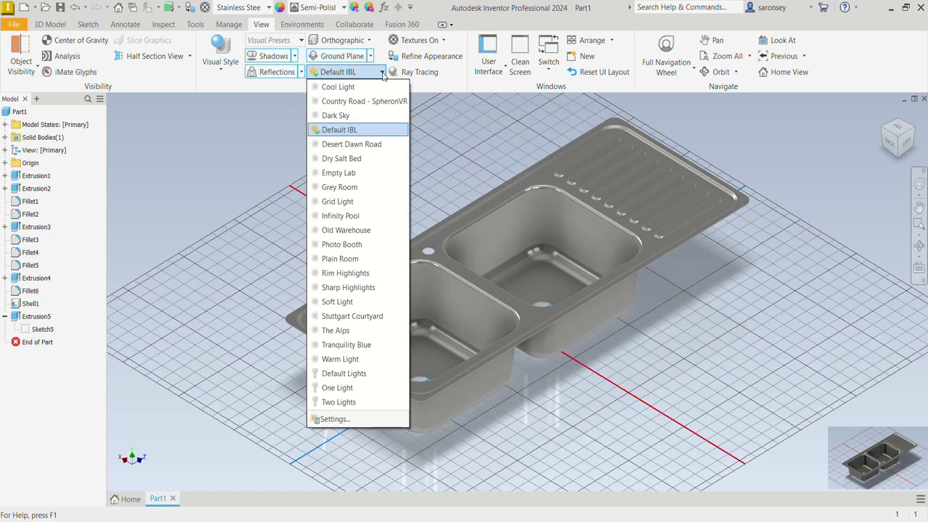
click(346, 402)
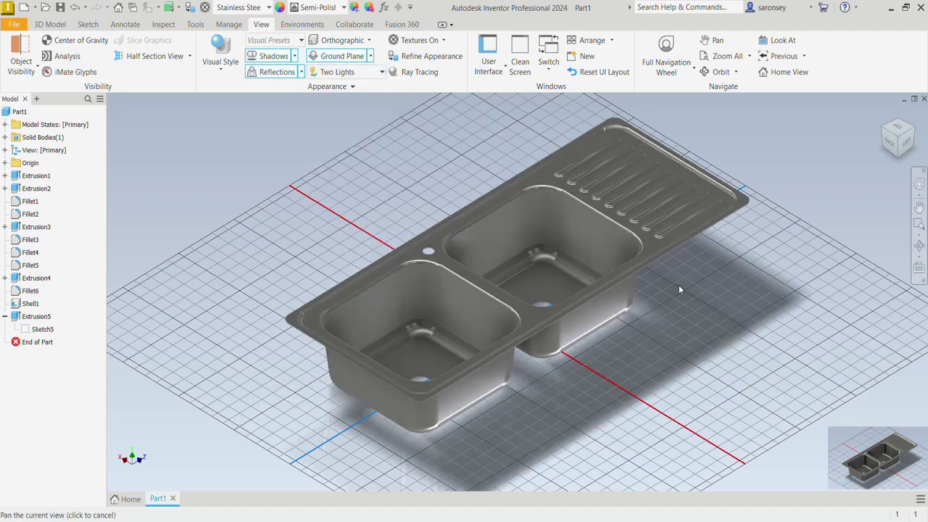
middle_drag(678, 285, 654, 309)
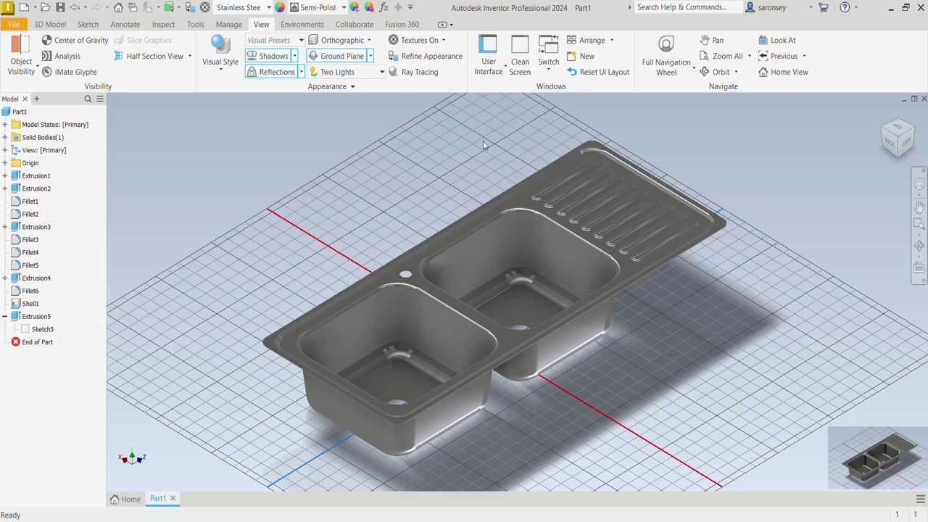
key(F4)
mouse_move(833, 250)
mouse_down()
mouse_move(822, 284)
mouse_move(824, 245)
mouse_move(849, 258)
mouse_up()
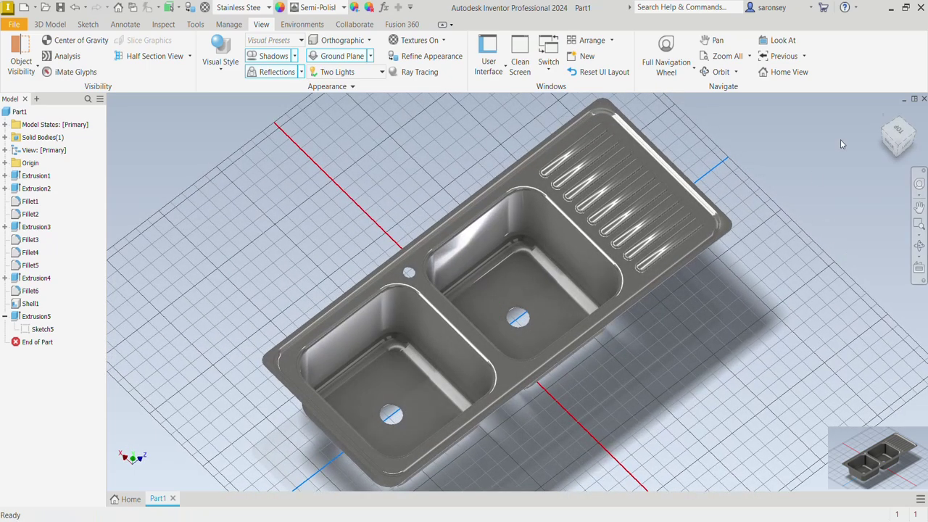
drag(840, 139, 858, 137)
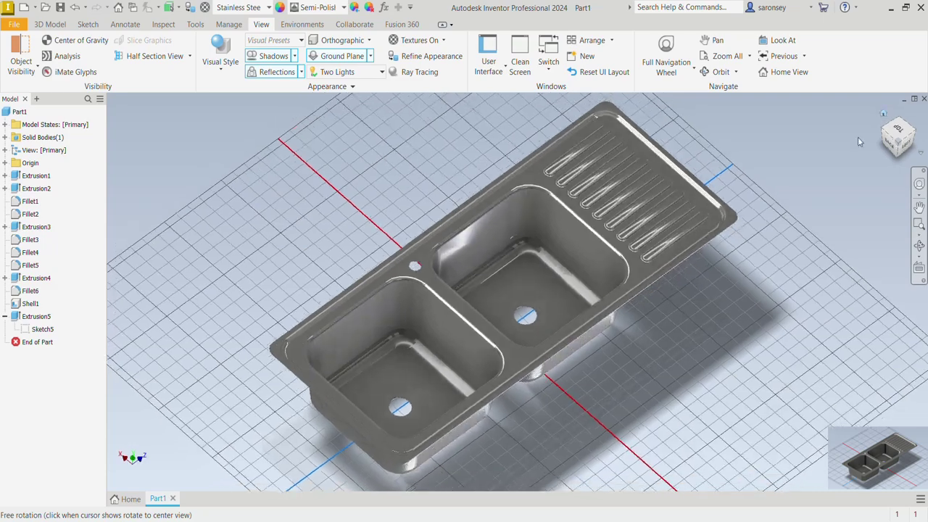
key(F6)
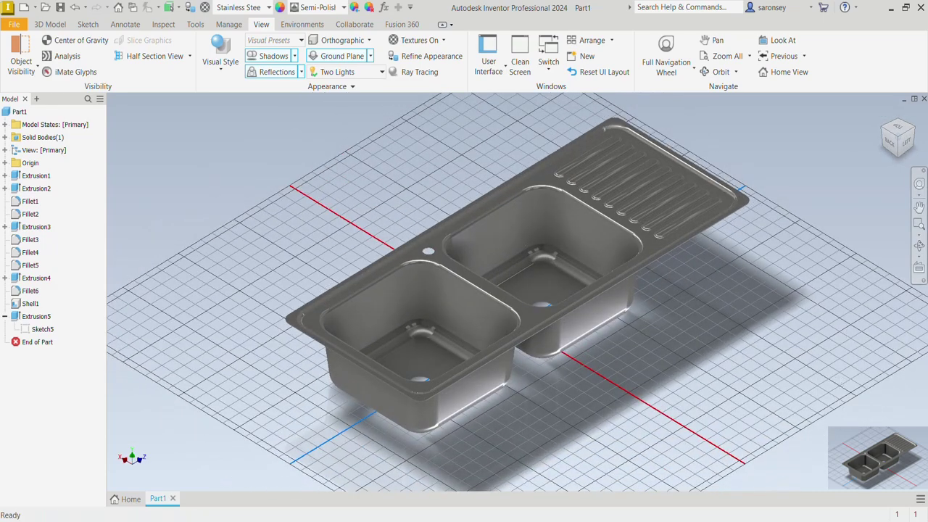